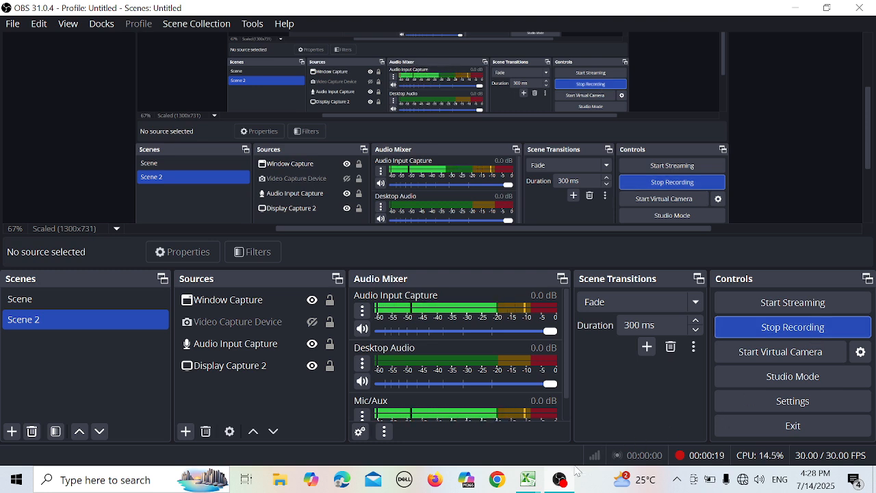
Step: Switch to the blank Book1 workbook in Microsoft Excel
mouse_move(527, 479)
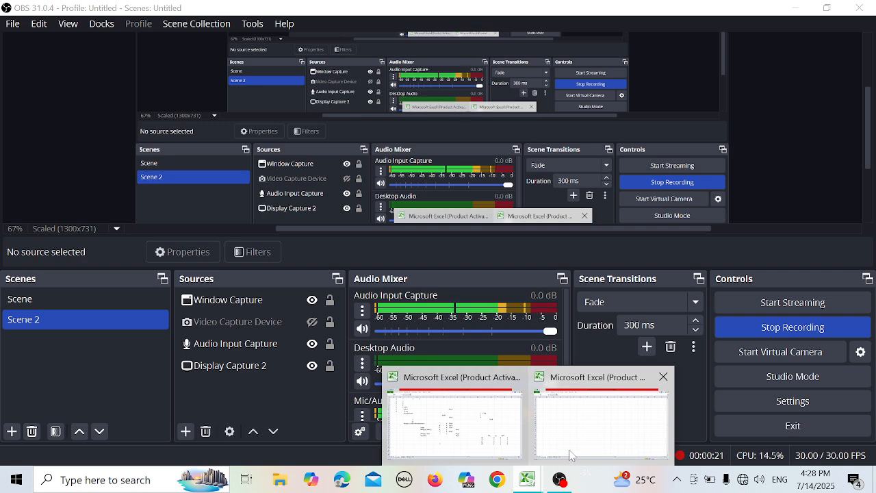
left_click(565, 462)
left_click(513, 310)
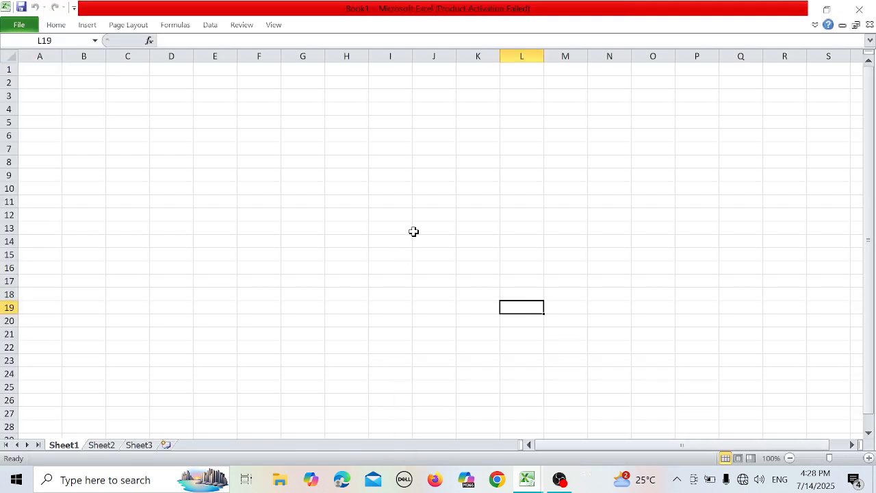
left_click(44, 27)
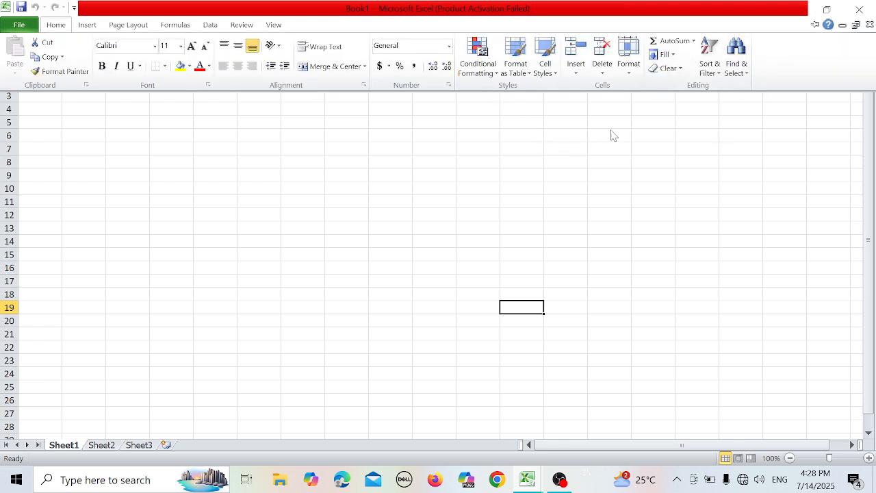
left_click(211, 24)
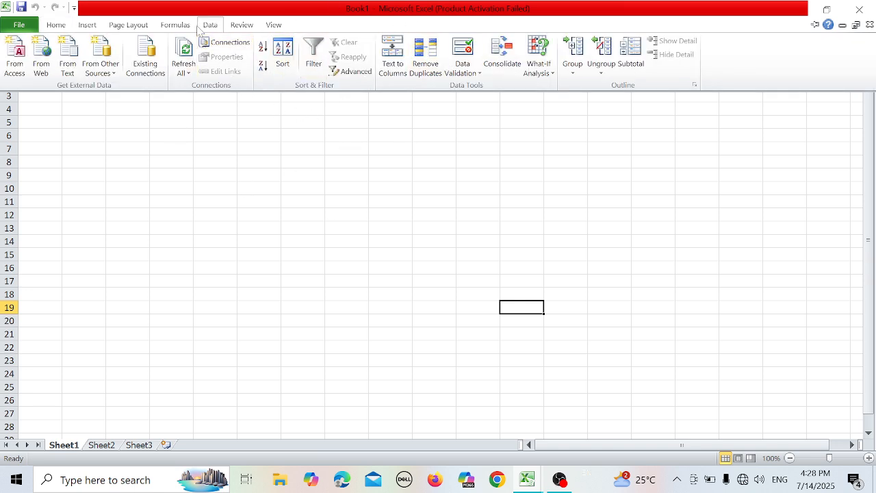
left_click(56, 25)
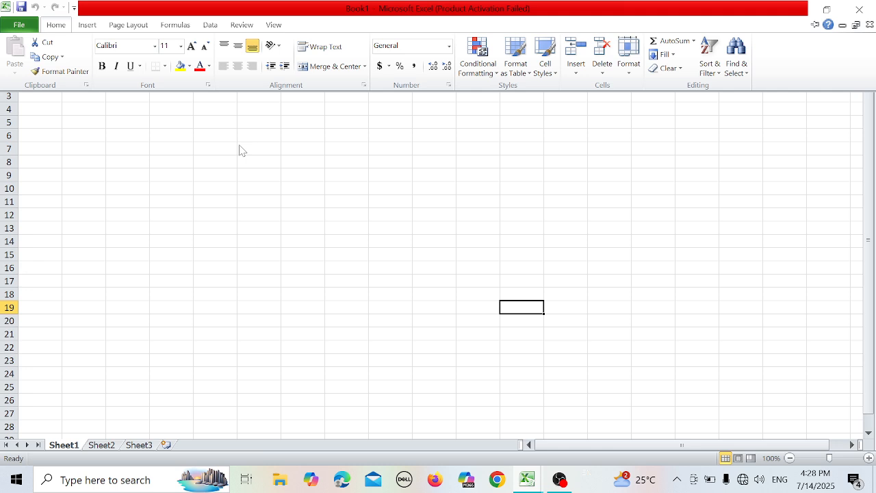
left_click(873, 269)
left_click(779, 161)
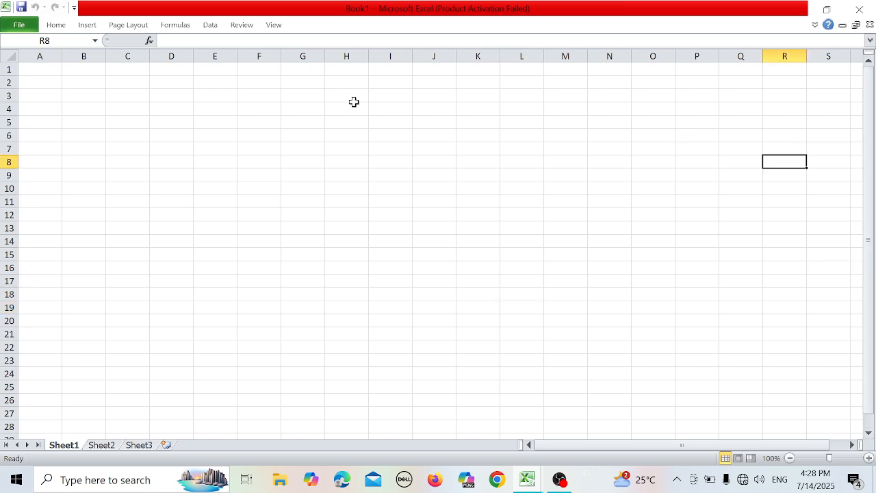
left_click(56, 27)
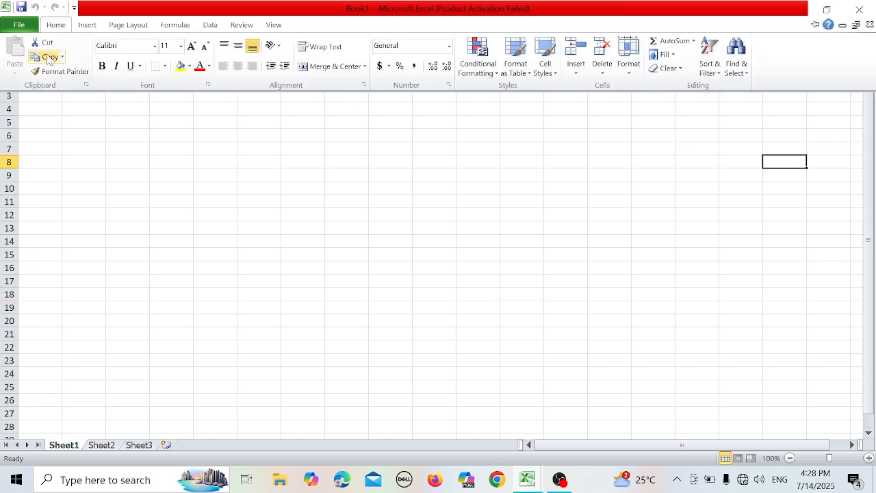
left_click(87, 26)
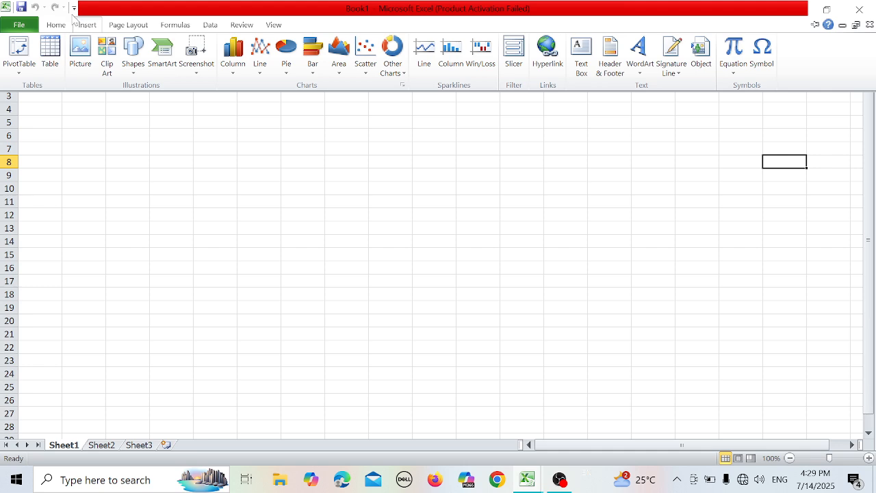
left_click(160, 180)
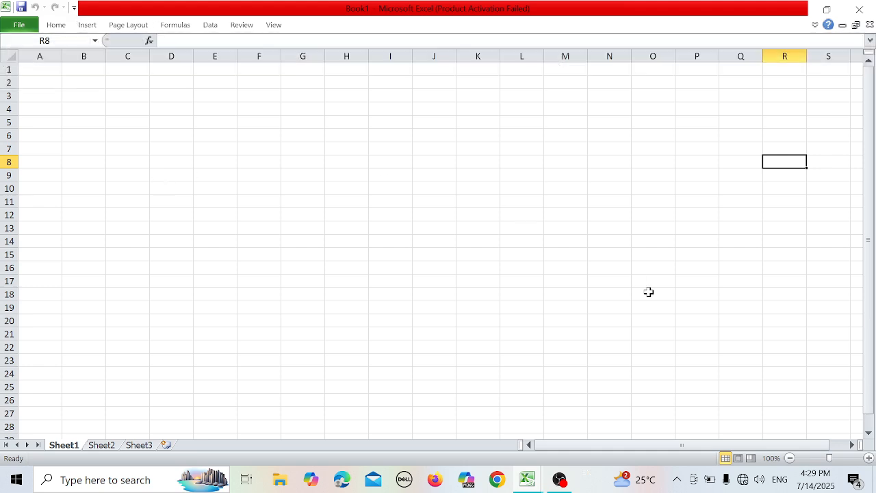
left_click_drag(870, 293, 871, 63)
left_click(478, 122)
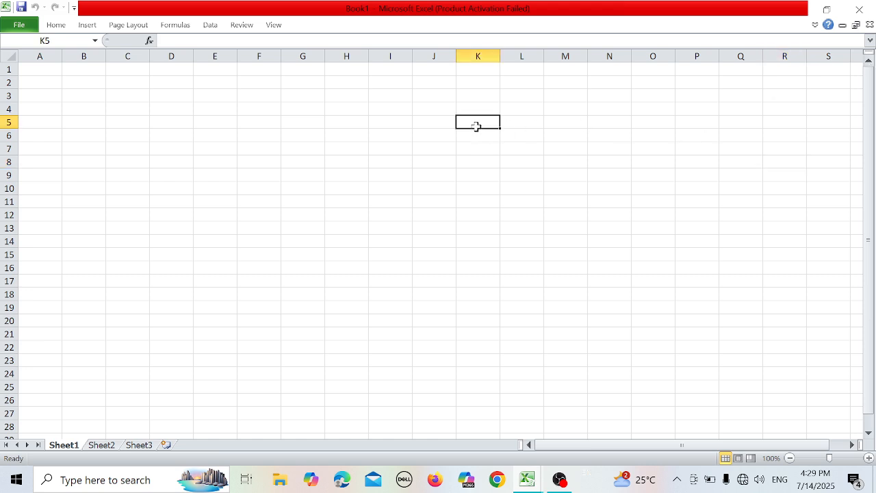
Step: Enter four people's names in lowercase in cells A2 to A5 and autofit column A to the longest entry
left_click(44, 86)
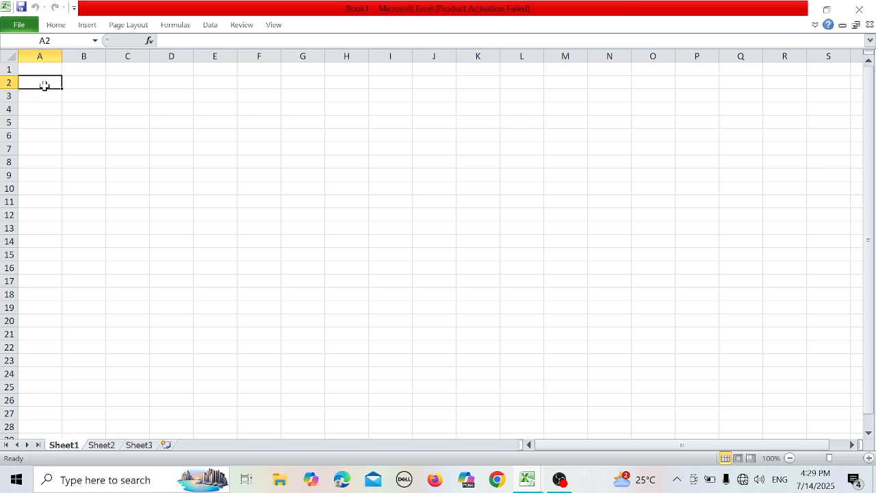
type("r")
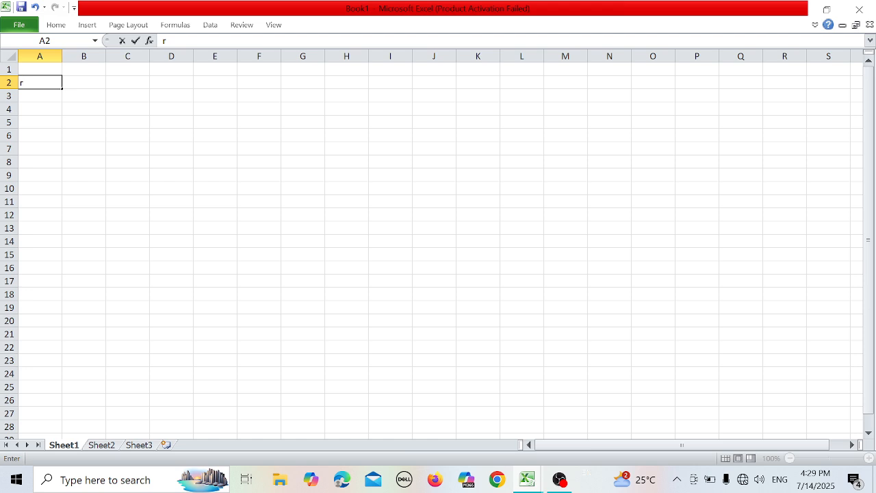
type("ohan")
key("Return")
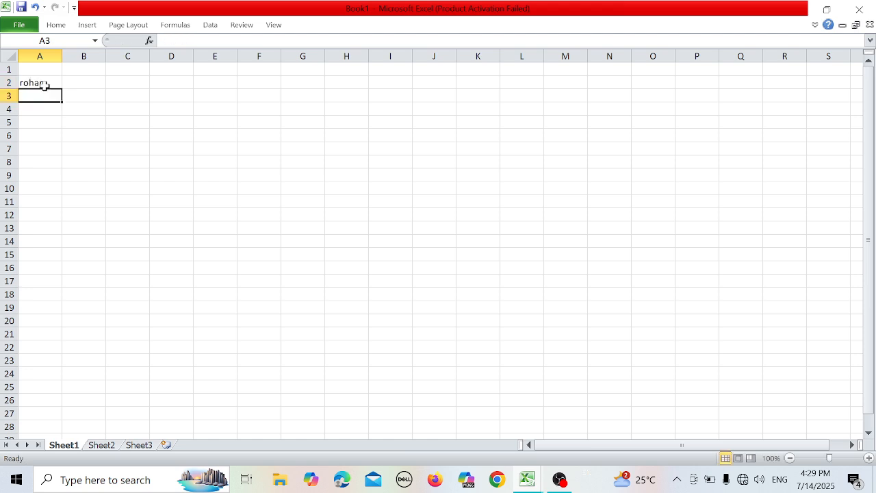
type("adarsh")
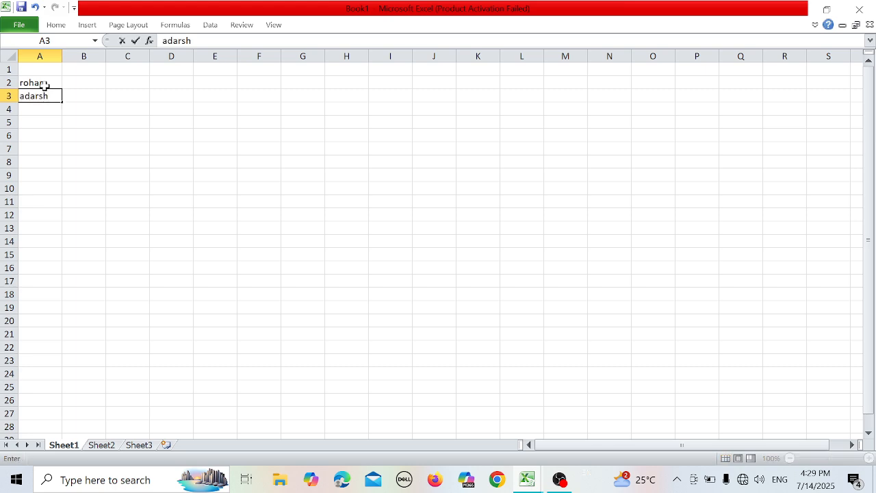
key("Return")
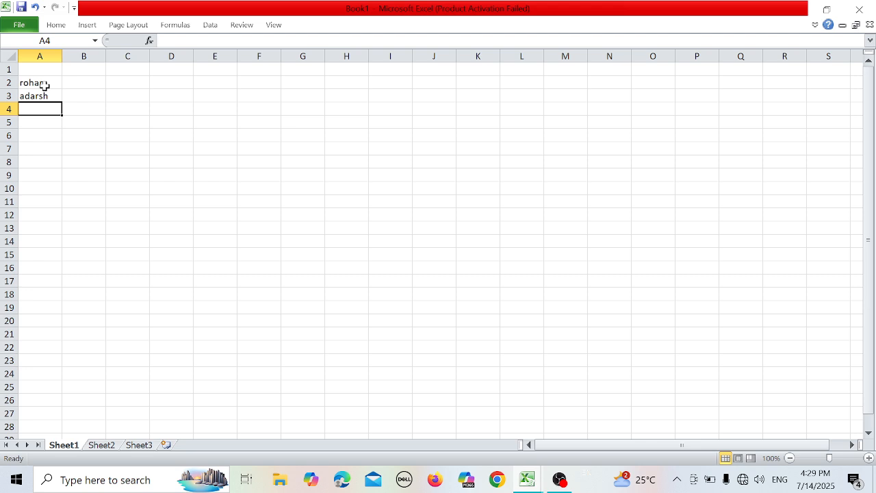
type("kruthi")
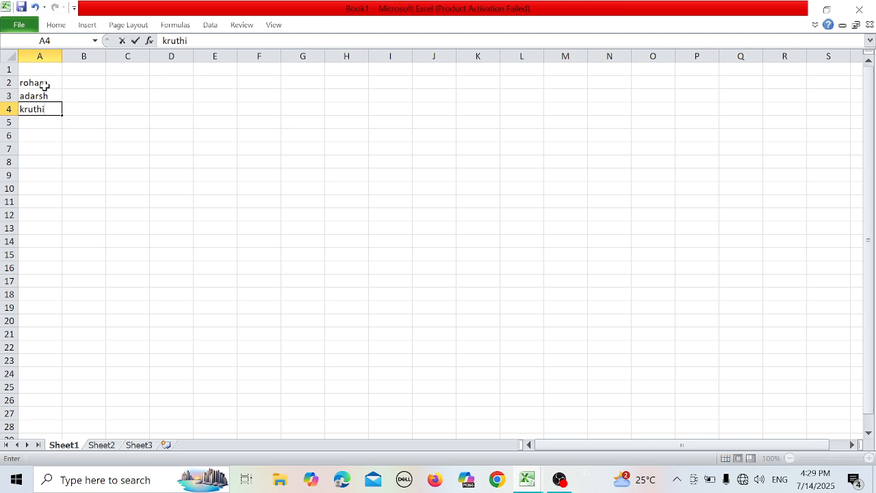
key("Return")
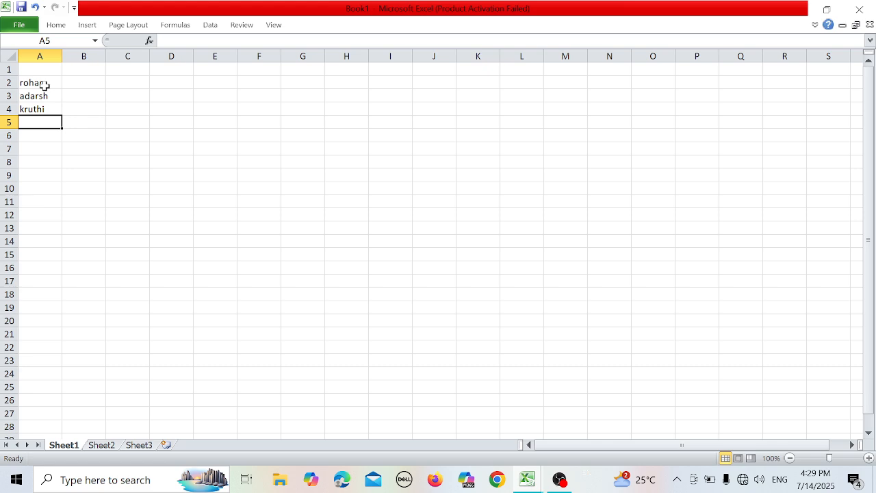
type("bha")
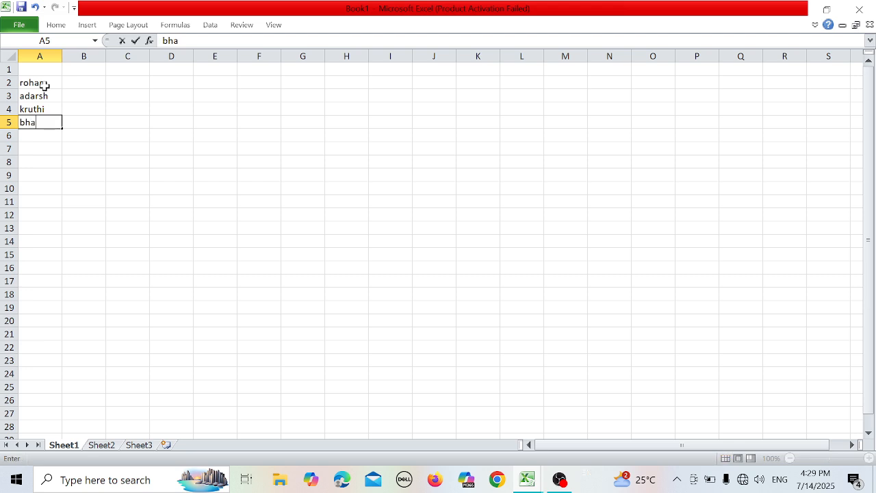
type("rga naidu")
key("Return")
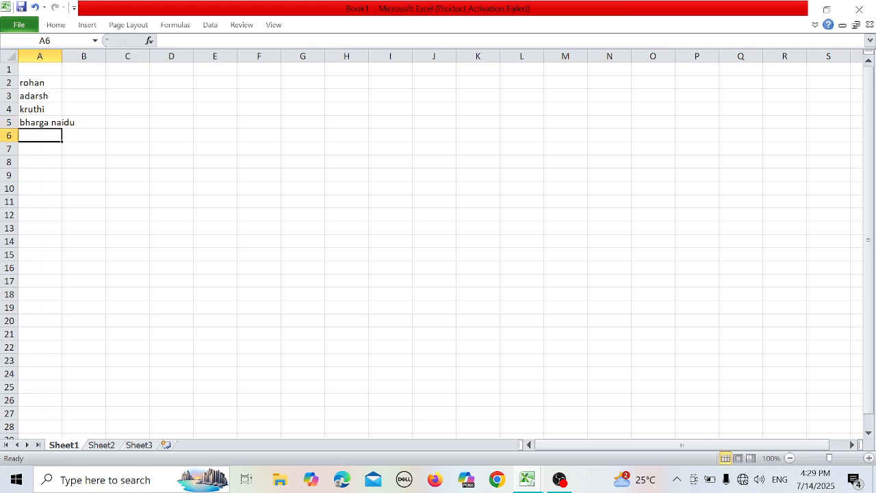
double_click(61, 56)
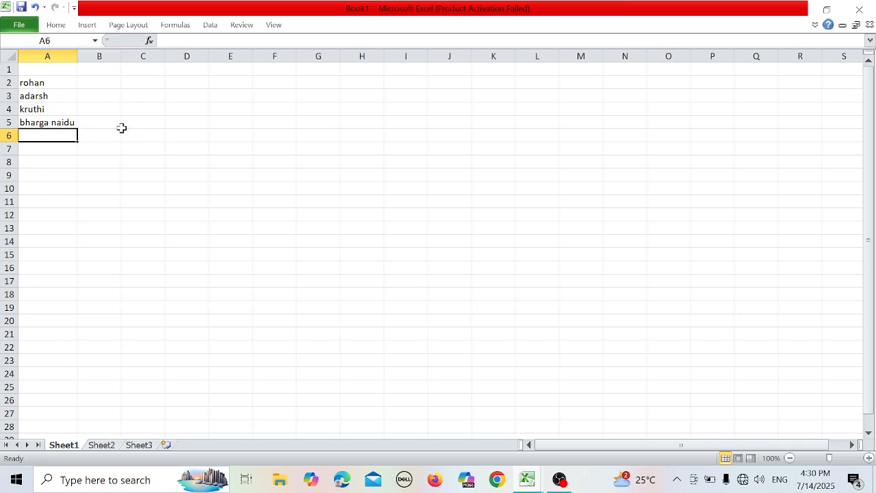
Step: Enter a LEN formula in cell B6 that counts the characters of the name in A3
left_click(96, 132)
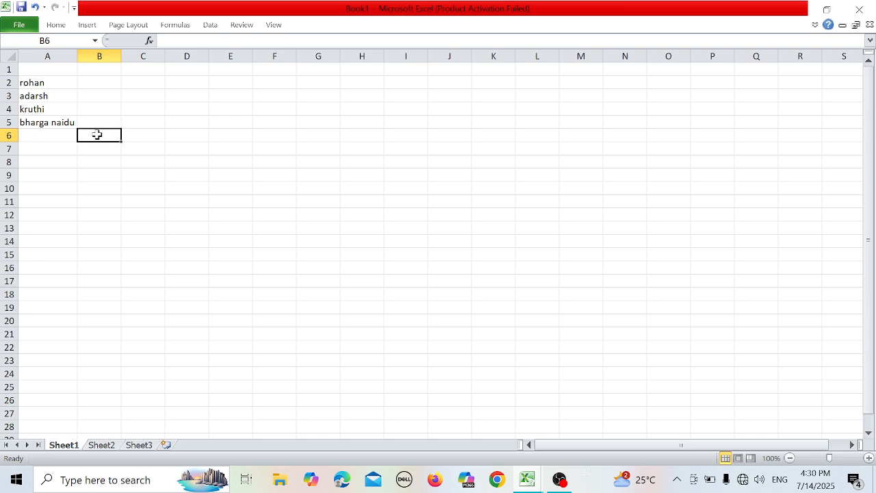
type("=")
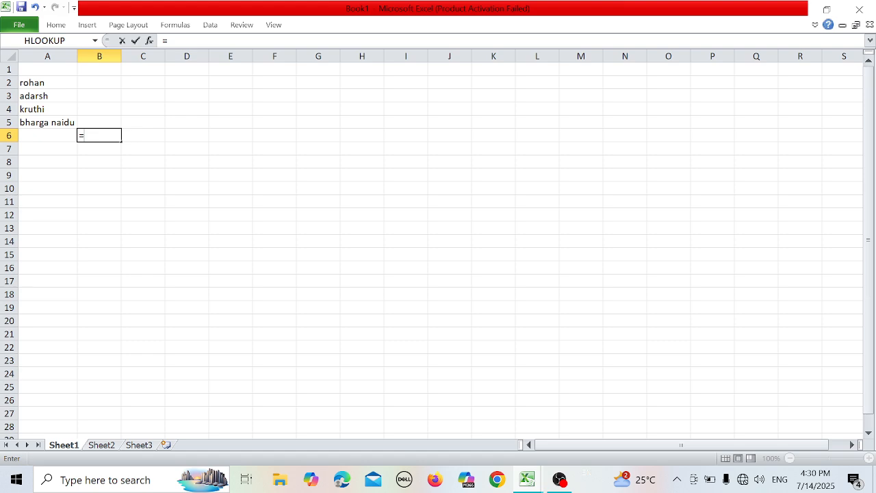
type("len")
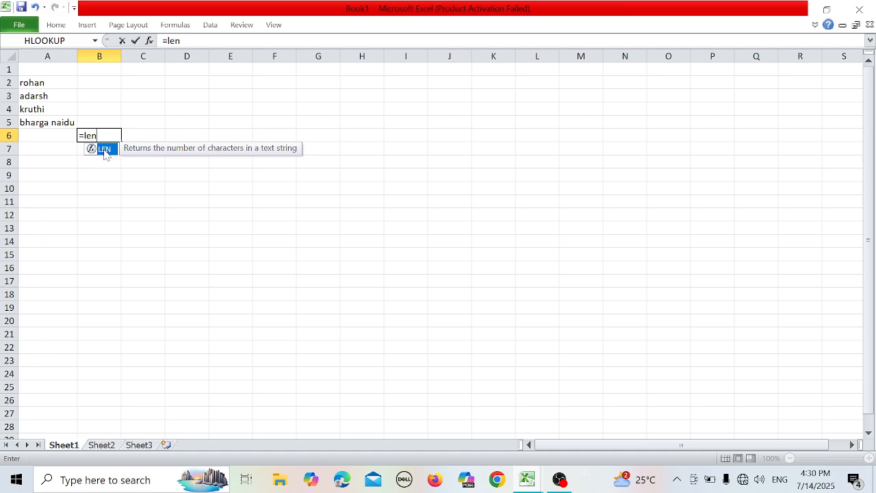
double_click(104, 150)
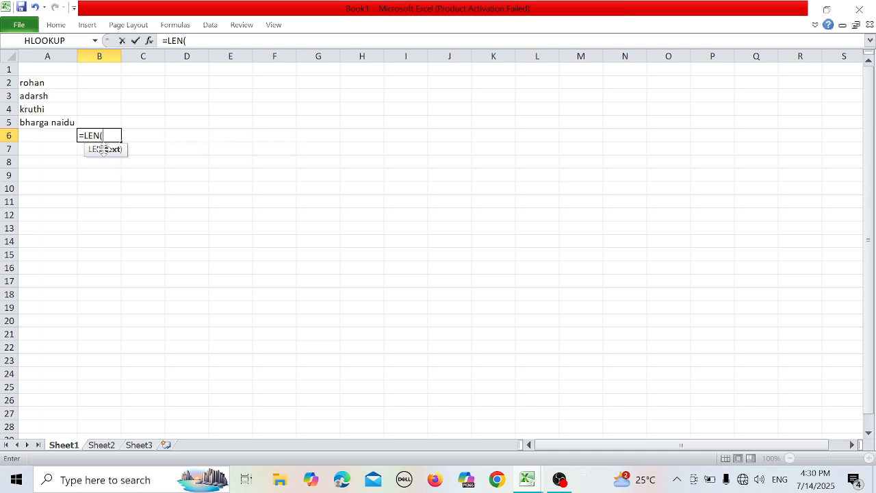
left_click(42, 98)
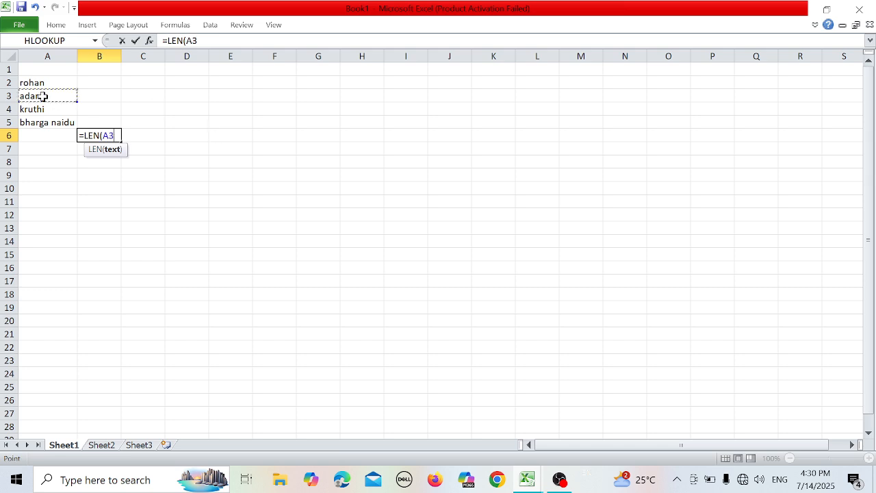
key("Return")
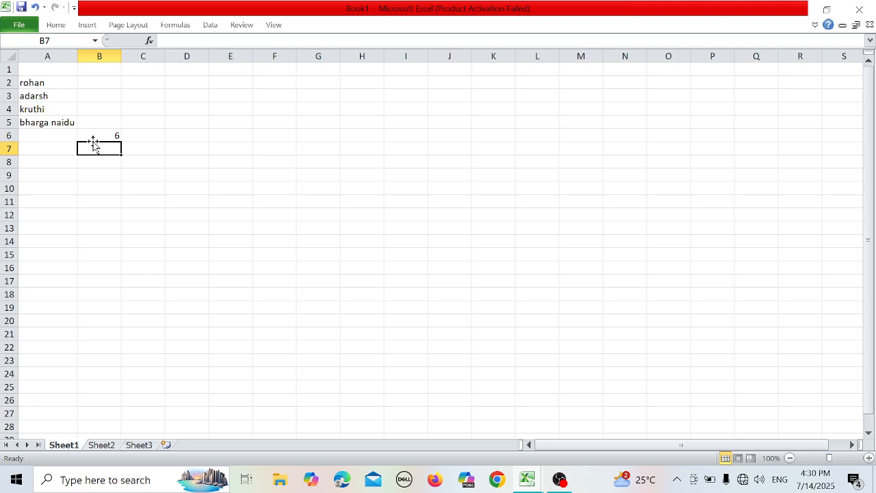
Step: Enter a LEN formula in cell B7 for the name in A5 and check that formula
type("=le")
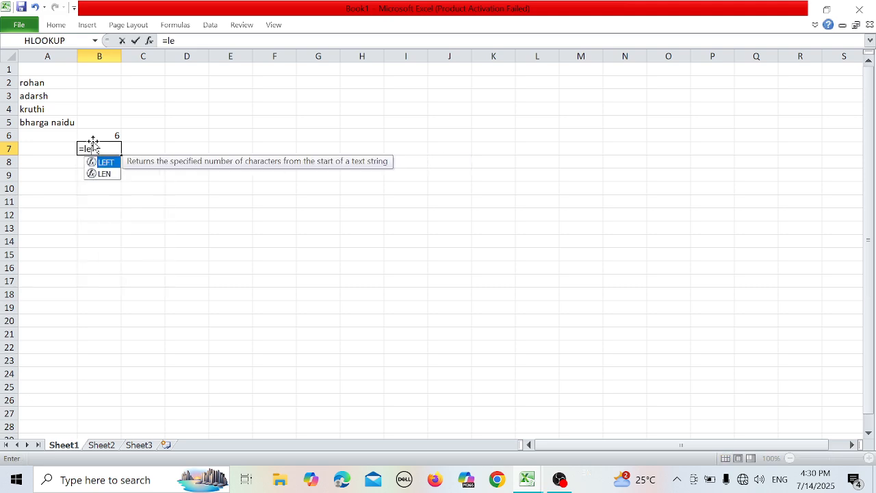
left_click(96, 175)
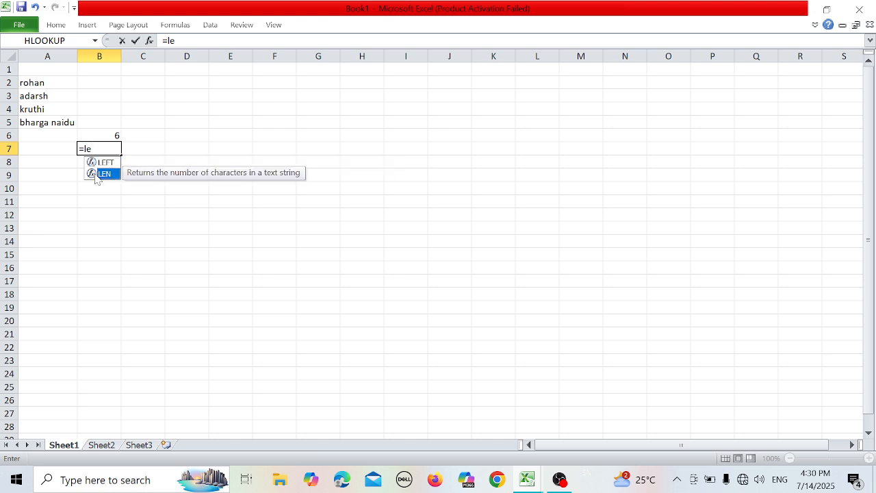
double_click(96, 174)
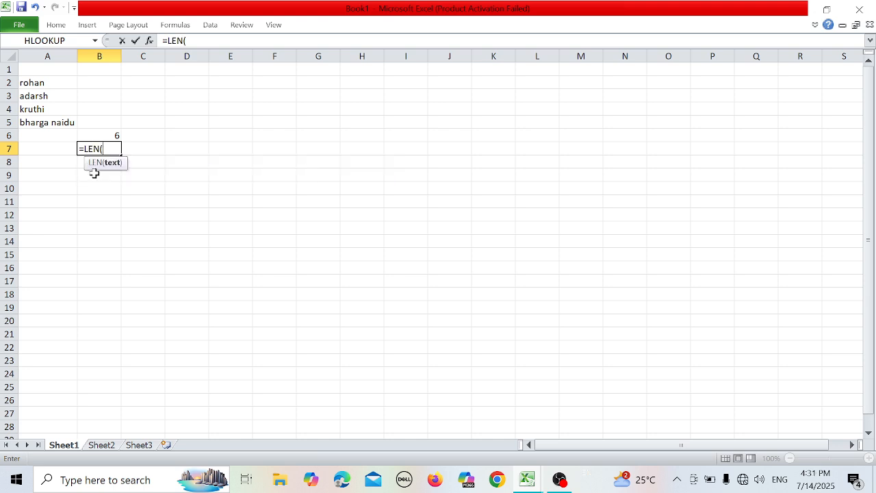
left_click(35, 122)
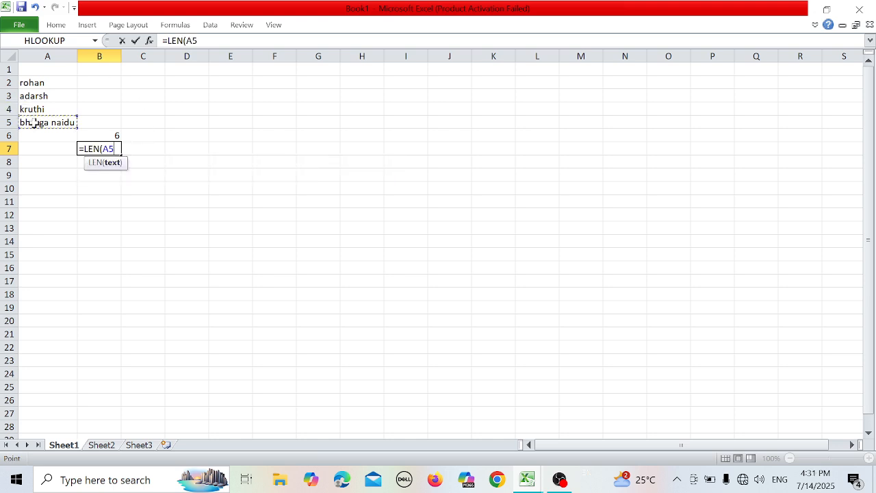
key("Return")
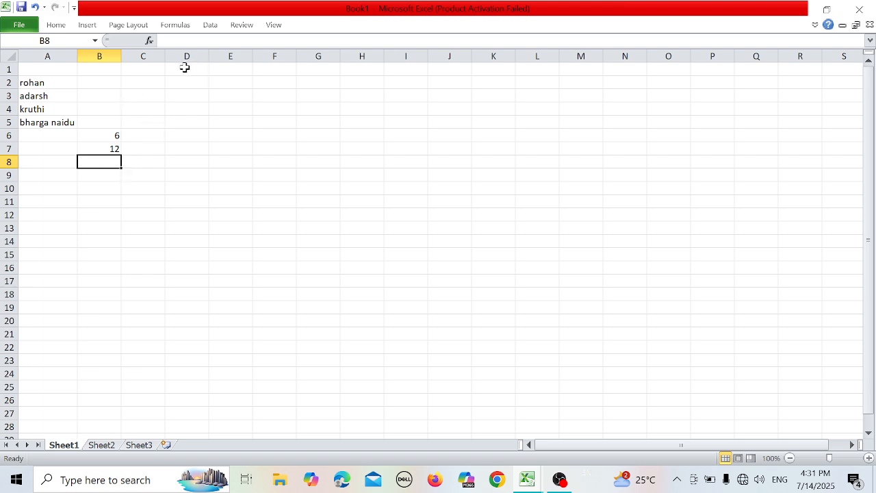
left_click(113, 149)
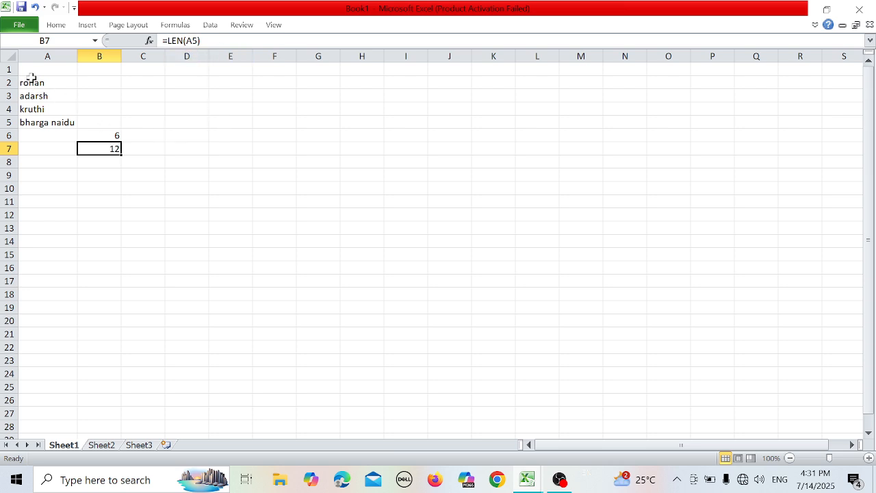
Step: Increase the font size of the range A2:D12 by one step
left_click_drag(32, 81, 190, 212)
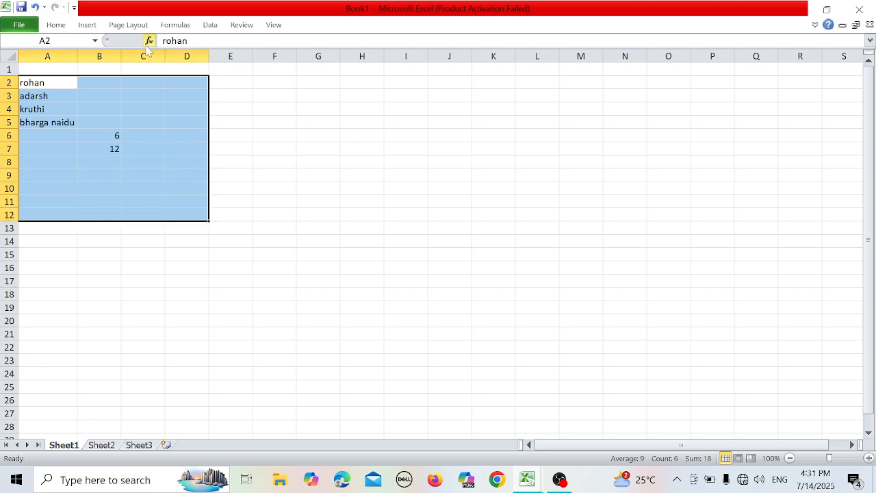
left_click(65, 28)
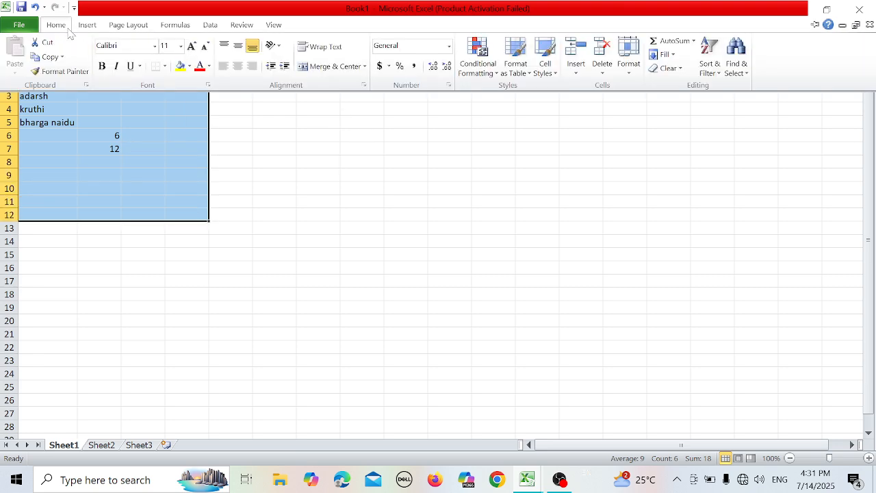
left_click(193, 47)
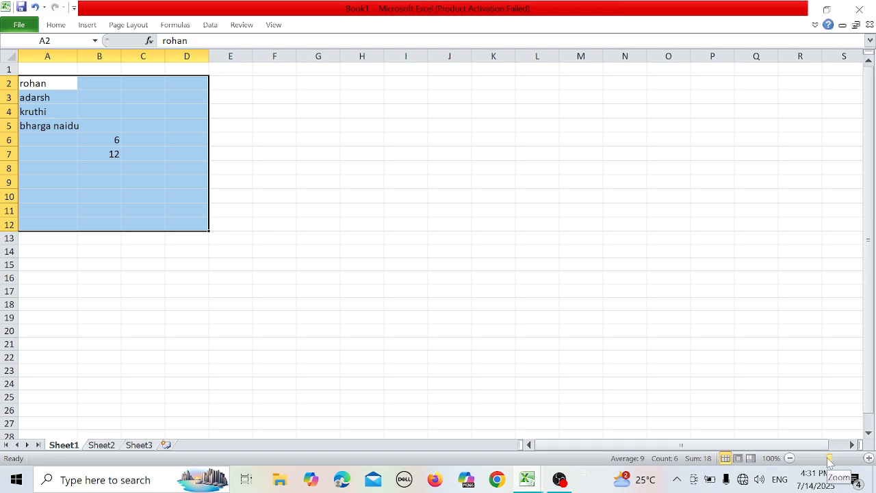
Step: Enter a CONCATENATE formula in C9 that joins the names from A5, A4 and A3, in that order
left_click_drag(827, 459, 836, 462)
left_click(774, 377)
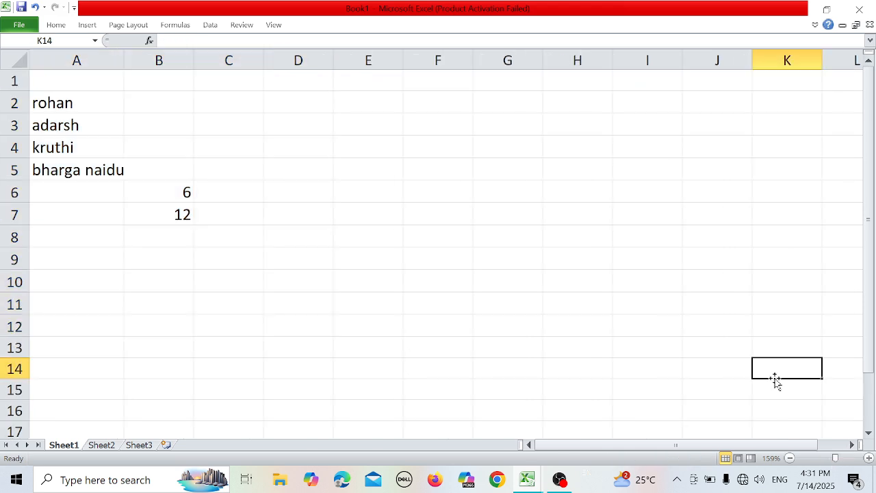
left_click(192, 189)
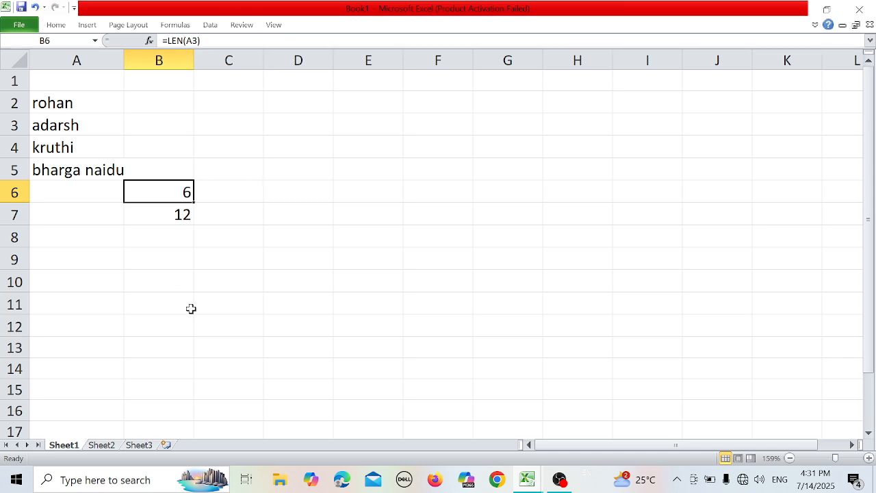
left_click(206, 263)
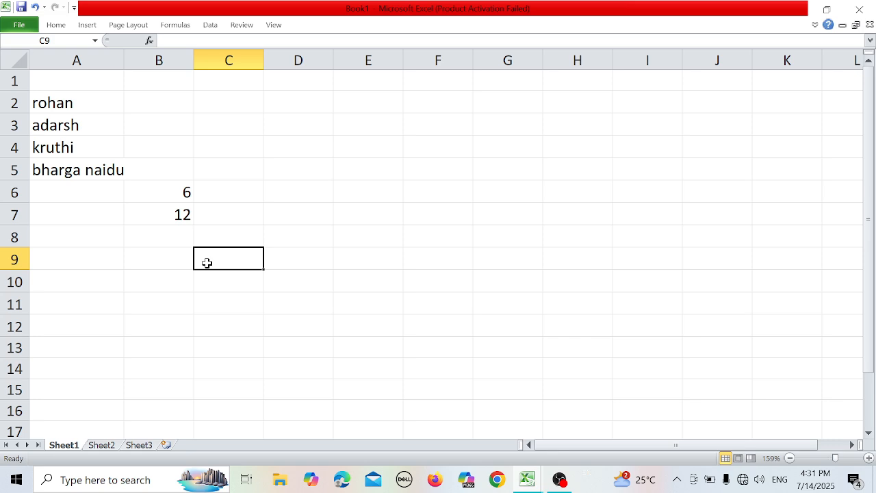
type("=con")
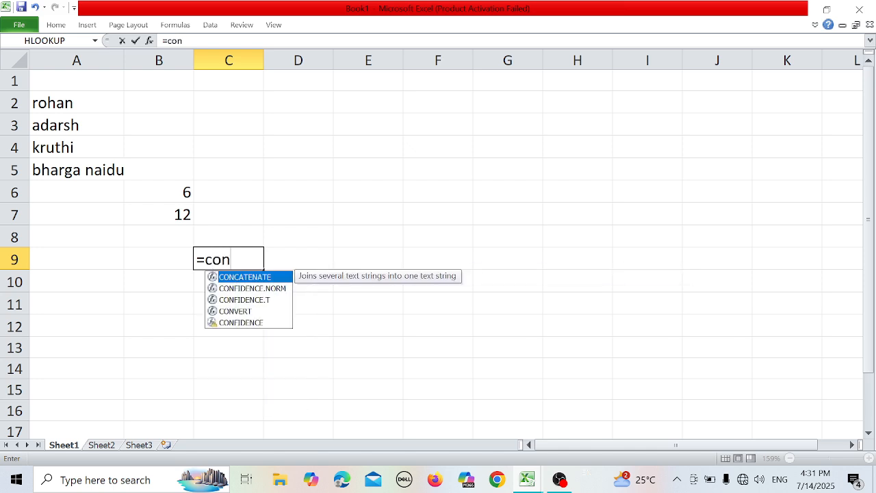
double_click(282, 277)
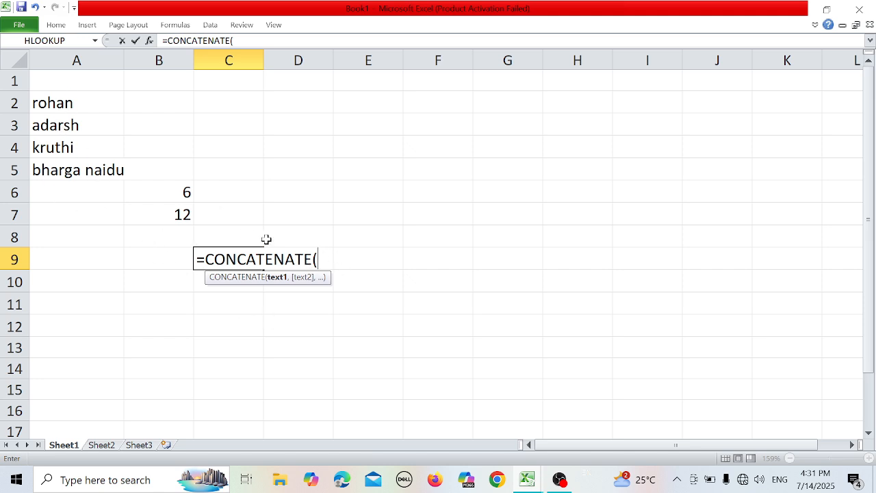
left_click(69, 174)
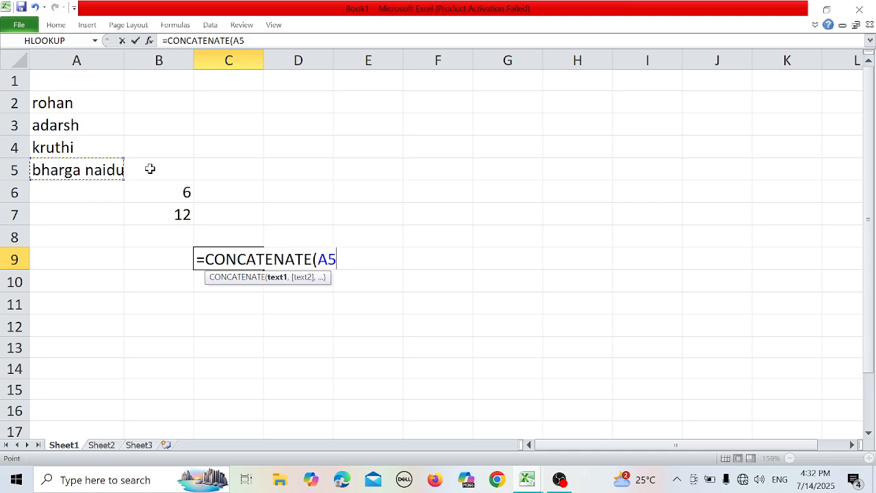
type(",")
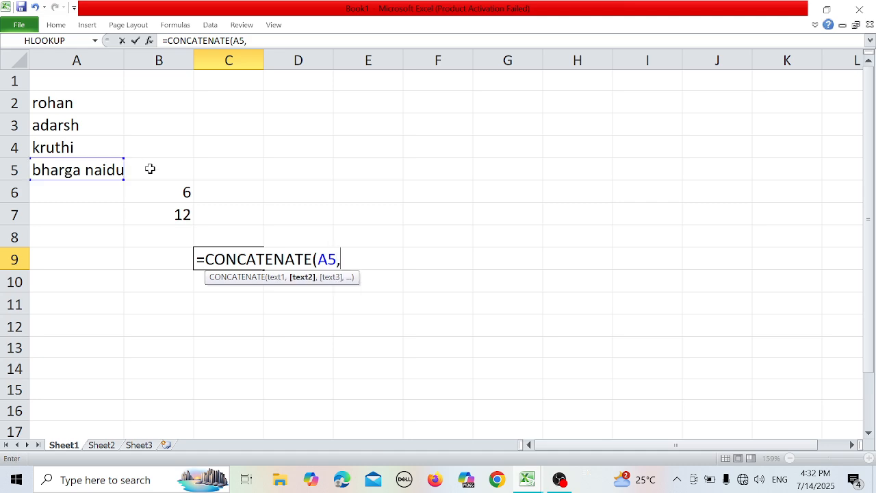
left_click(63, 150)
type(",")
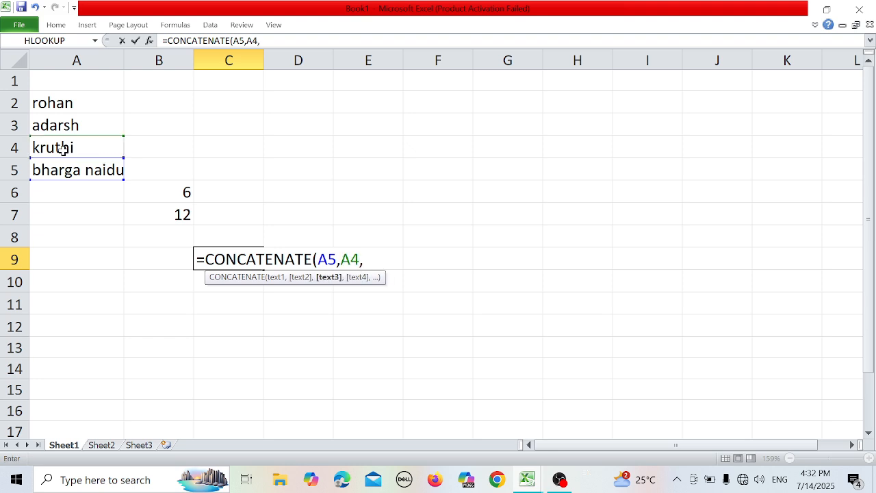
left_click(62, 124)
type(",")
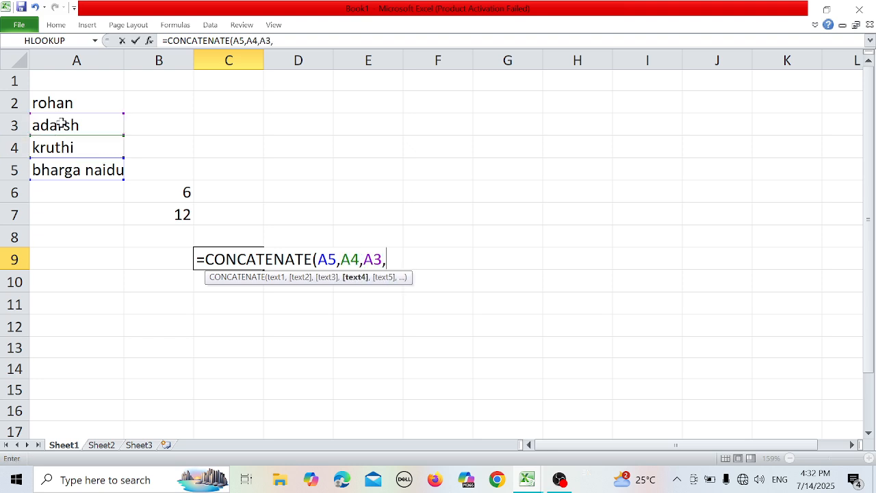
key("Return")
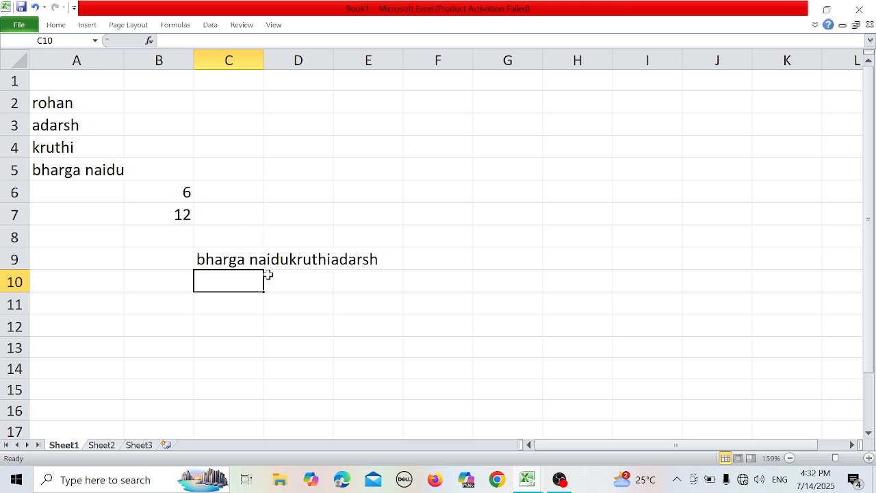
Step: Remove the last letter of the first word in A5 and check the joined text and formula in C9
left_click(83, 172)
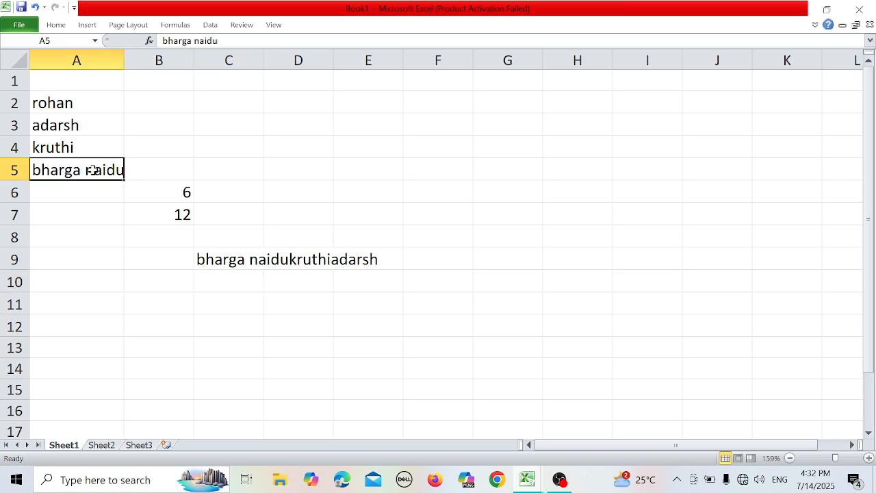
double_click(88, 170)
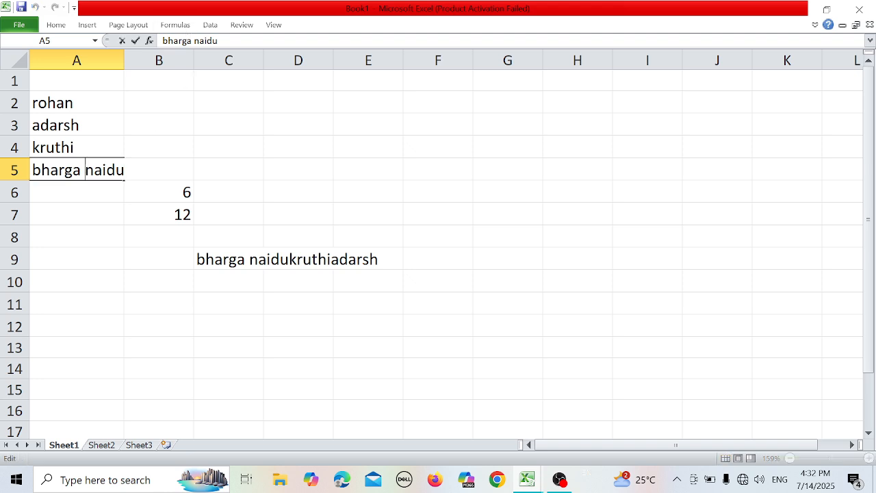
key("BackSpace")
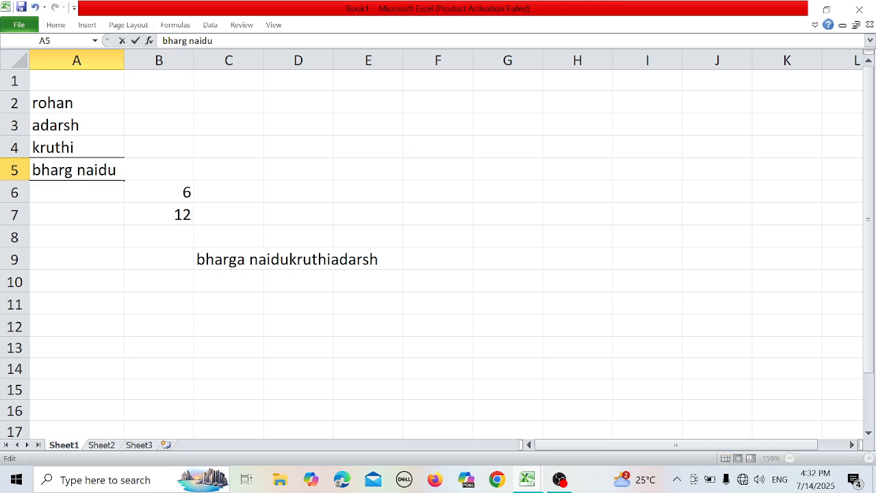
key("BackSpace")
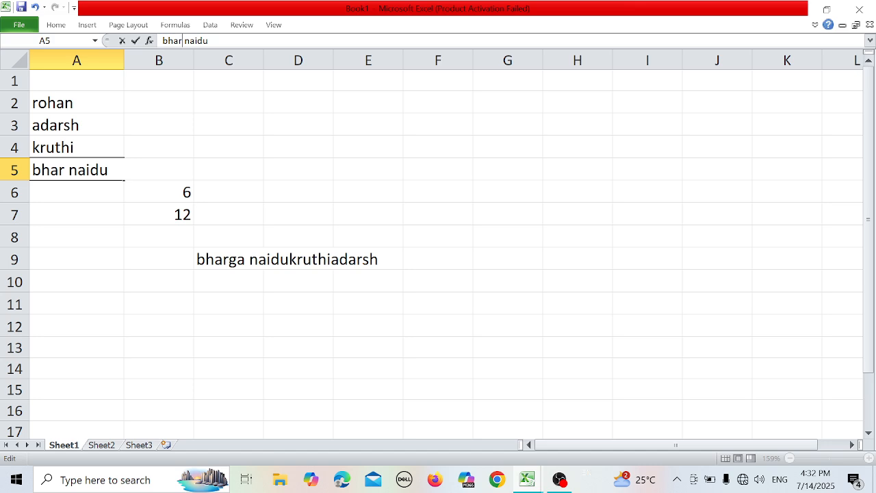
type("g")
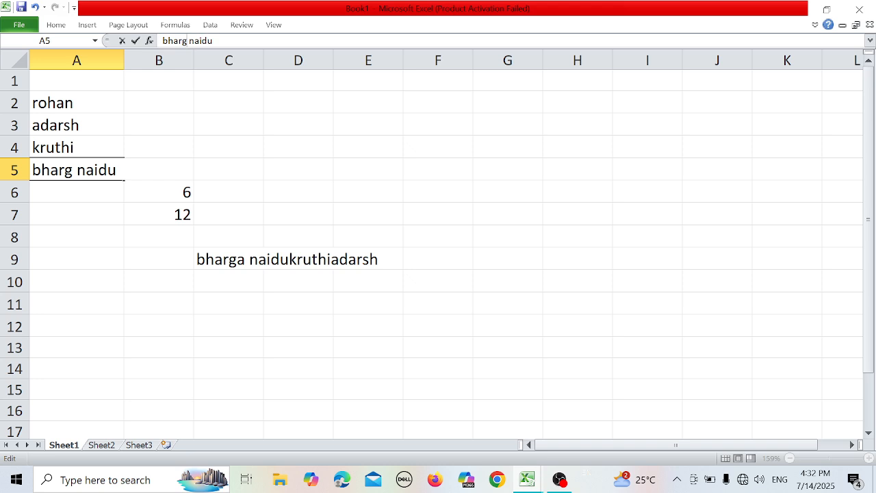
double_click(271, 274)
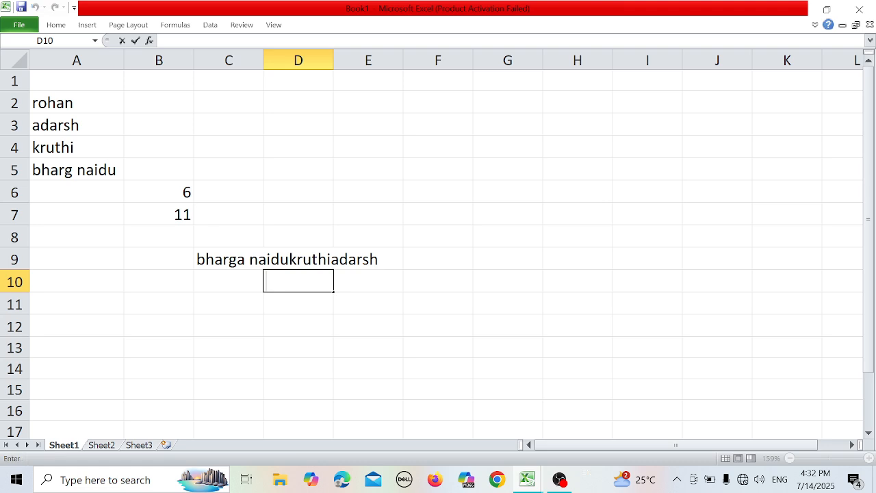
left_click(476, 327)
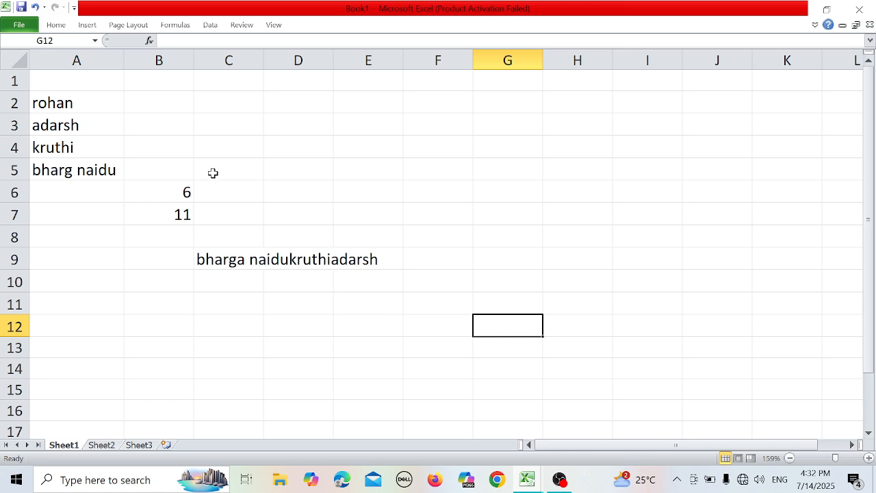
left_click_drag(371, 259, 206, 251)
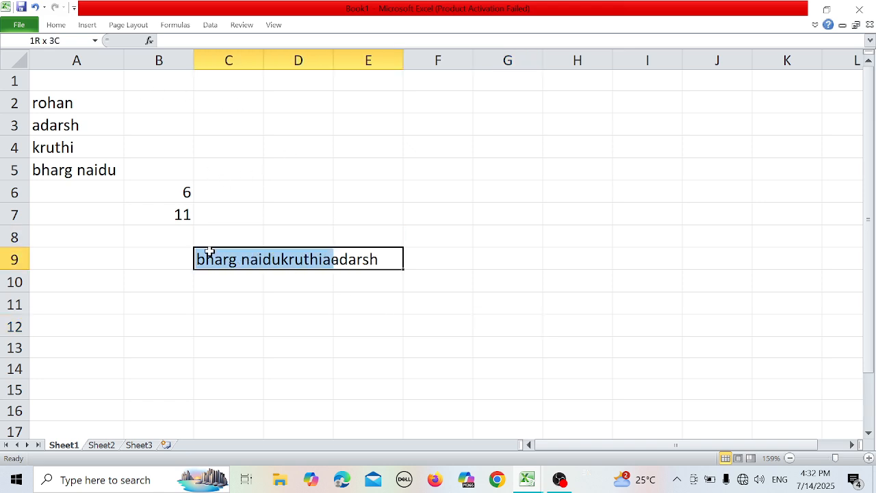
left_click(200, 259)
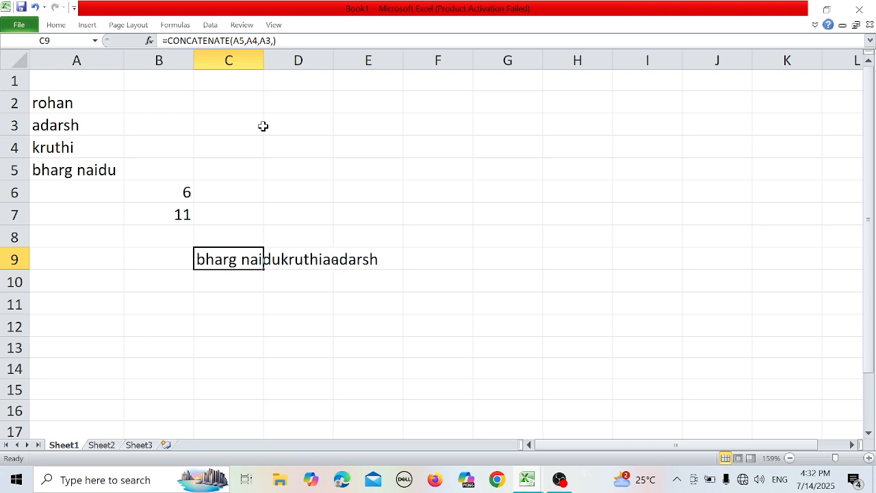
left_click(541, 209)
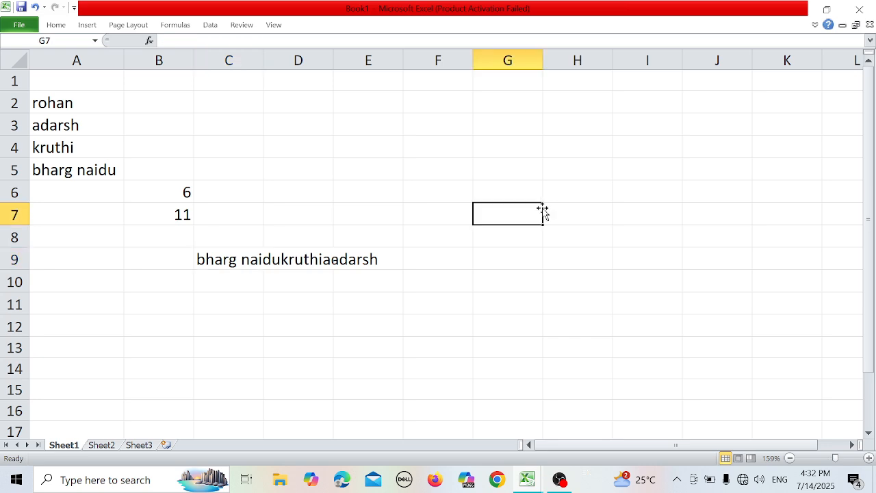
left_click(355, 154)
type("=")
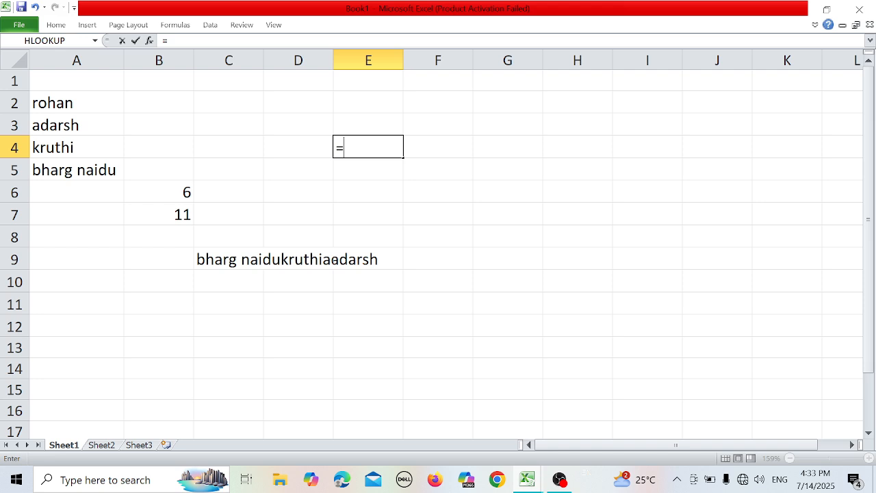
type("mid")
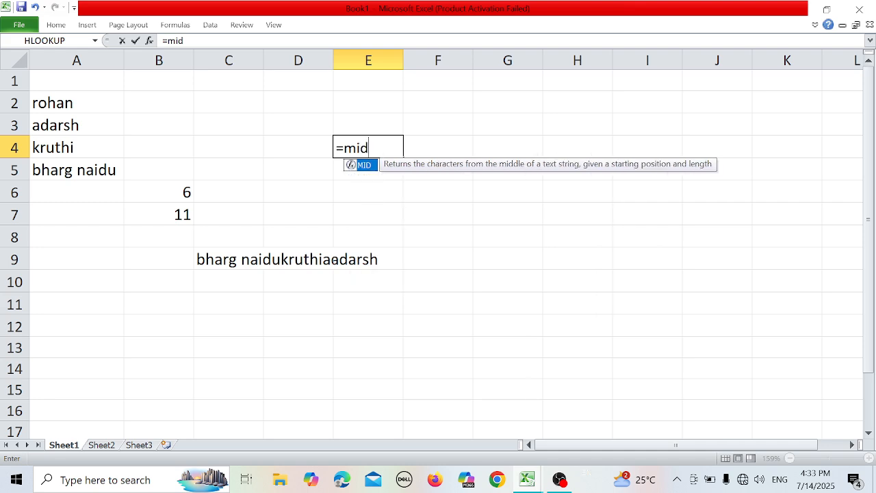
double_click(362, 164)
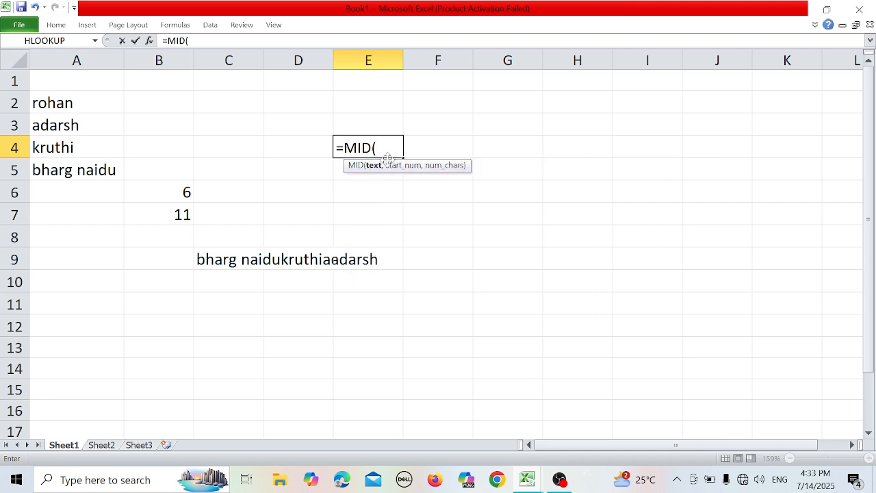
left_click(541, 221)
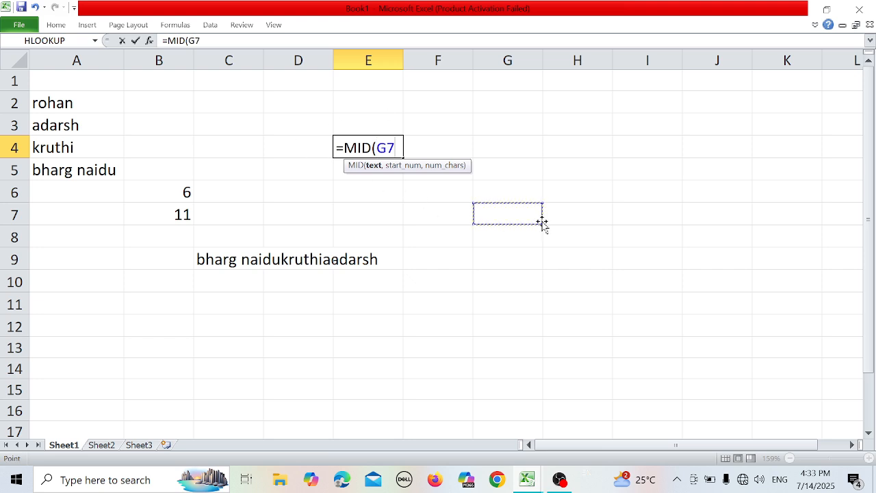
key("BackSpace")
key("BackSpace")
key("BackSpace")
key("BackSpace")
key("BackSpace")
key("BackSpace")
key("BackSpace")
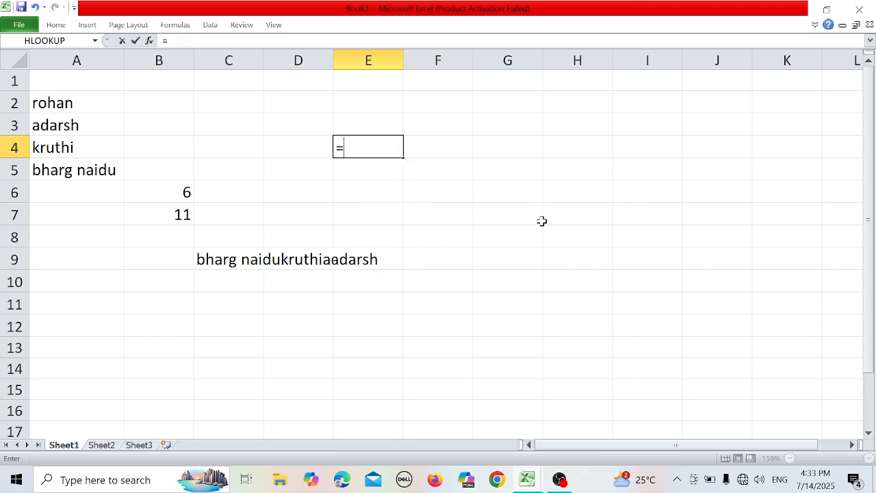
Step: Enter a MID formula in E4 that extracts 6 characters from the name in A5, starting at character 2
type("=mid")
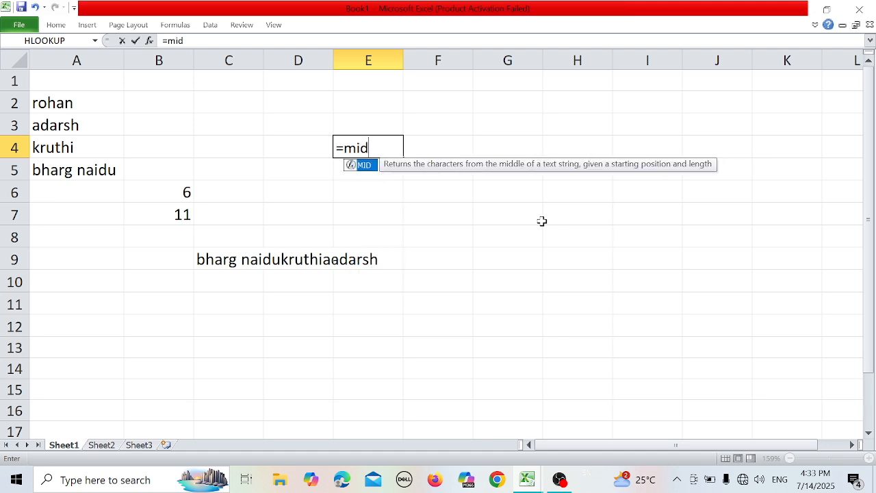
double_click(367, 165)
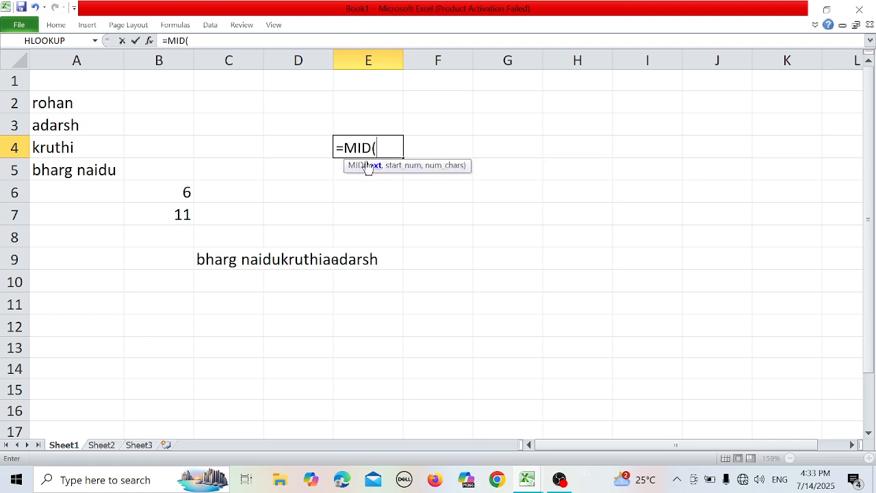
key("F2")
left_click(70, 171)
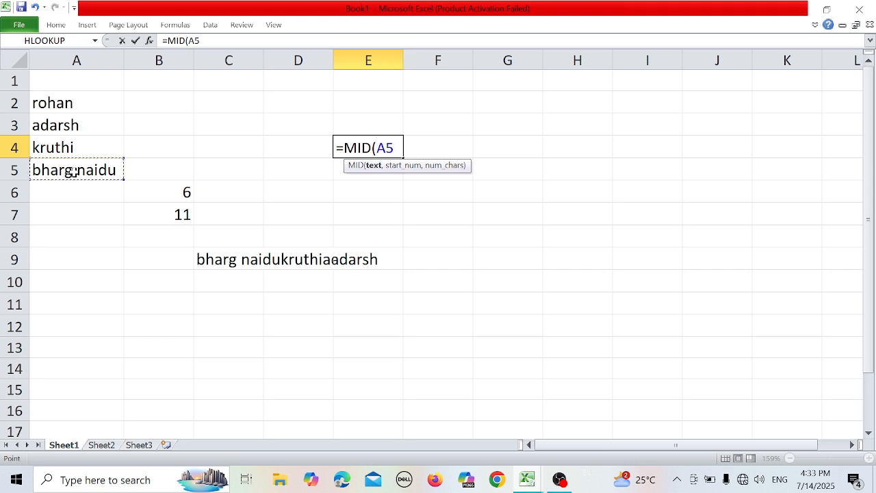
type(",")
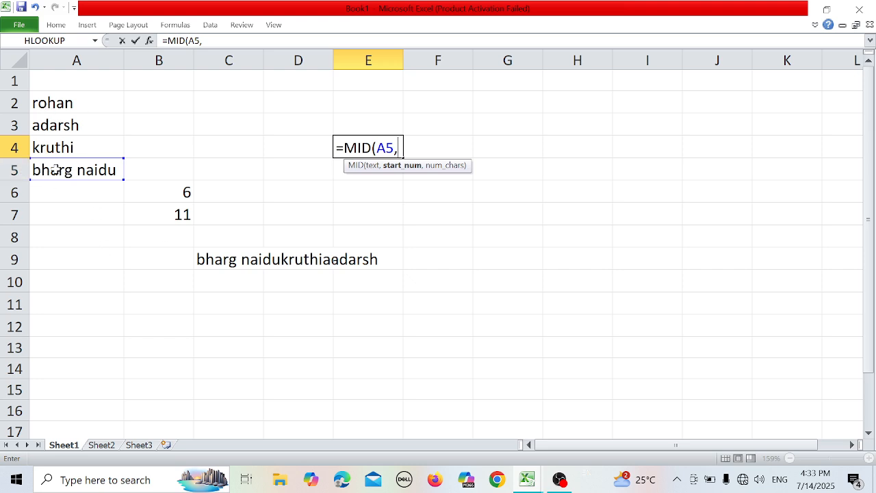
type("2,")
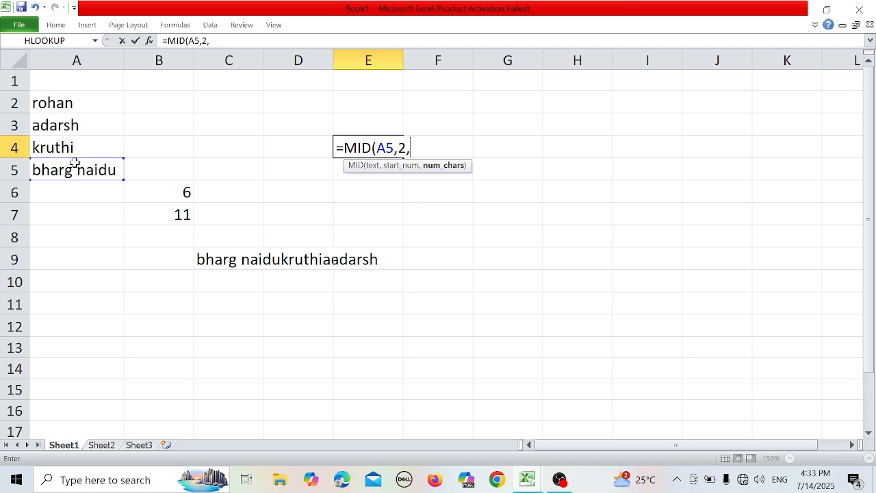
type("6")
key("Return")
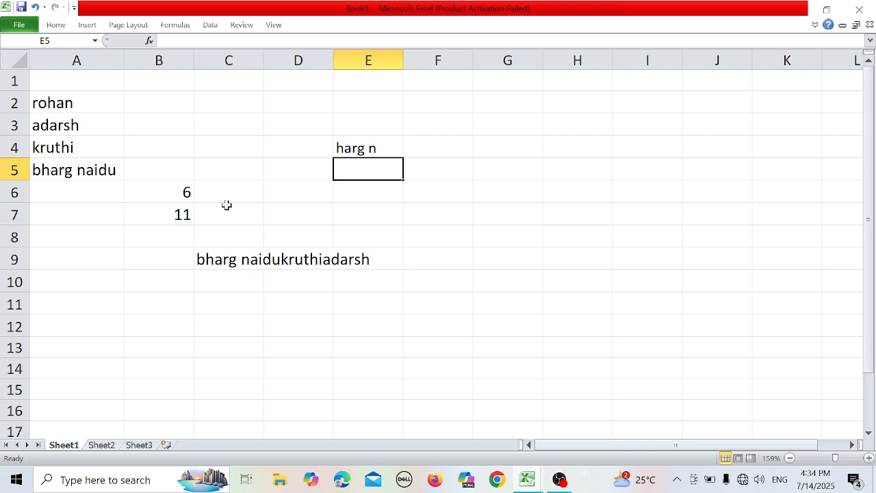
Step: Enter an UPPER formula in D6 that converts the name in A2 to capitals, and check the formula
left_click(282, 189)
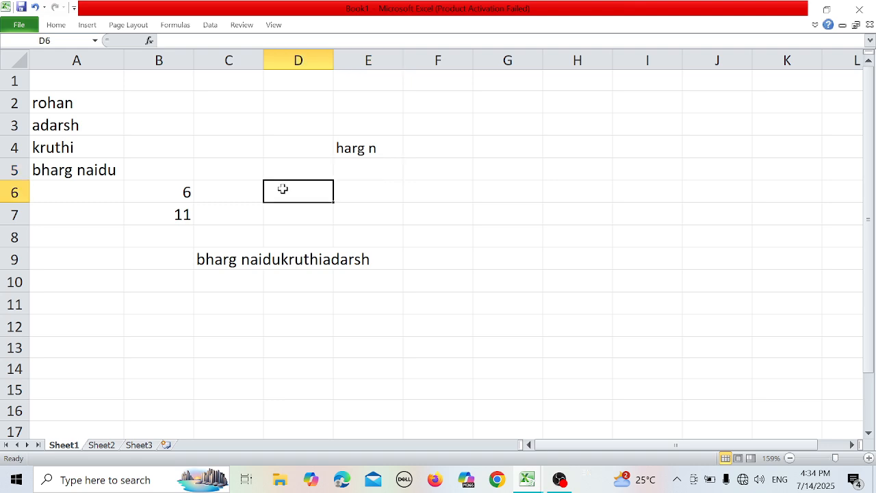
type("=")
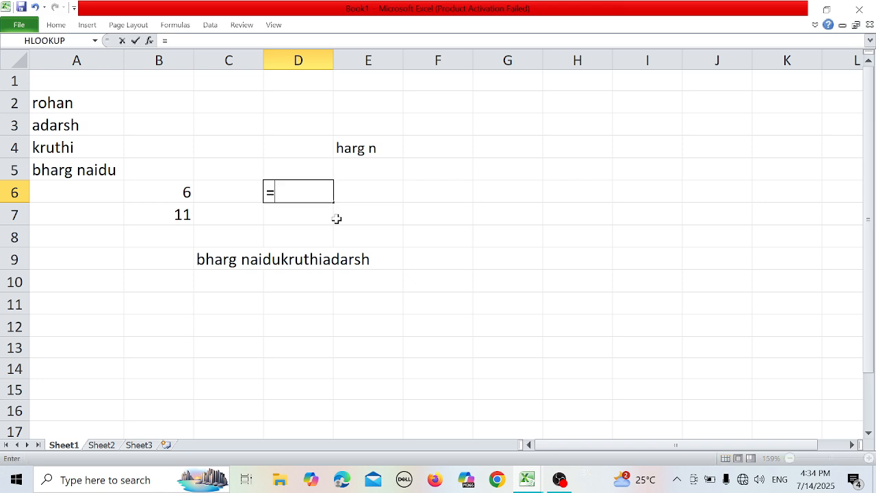
type("upp")
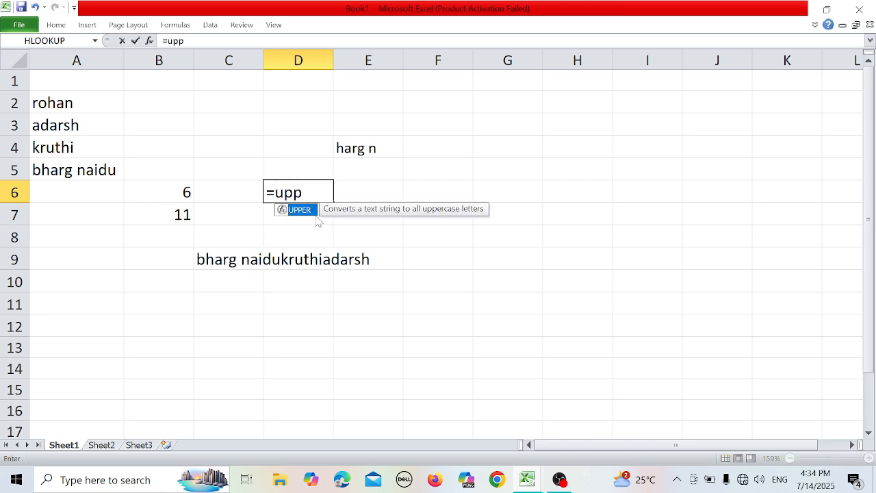
double_click(307, 212)
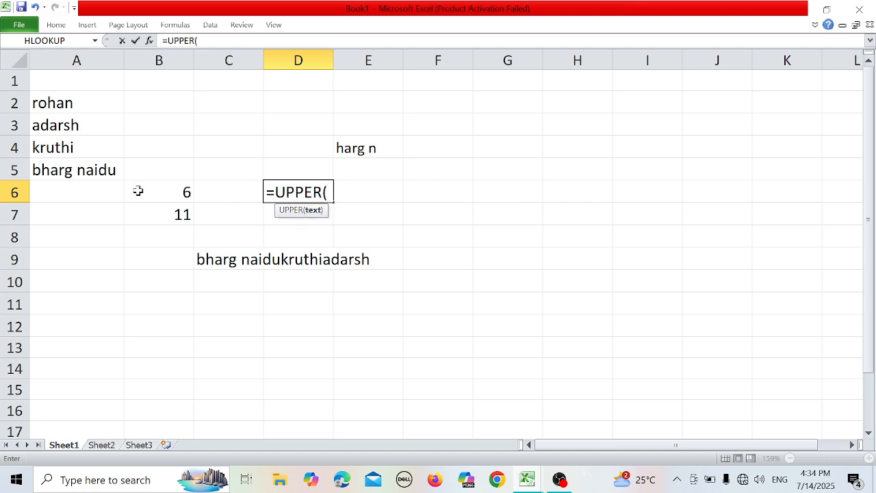
left_click(53, 107)
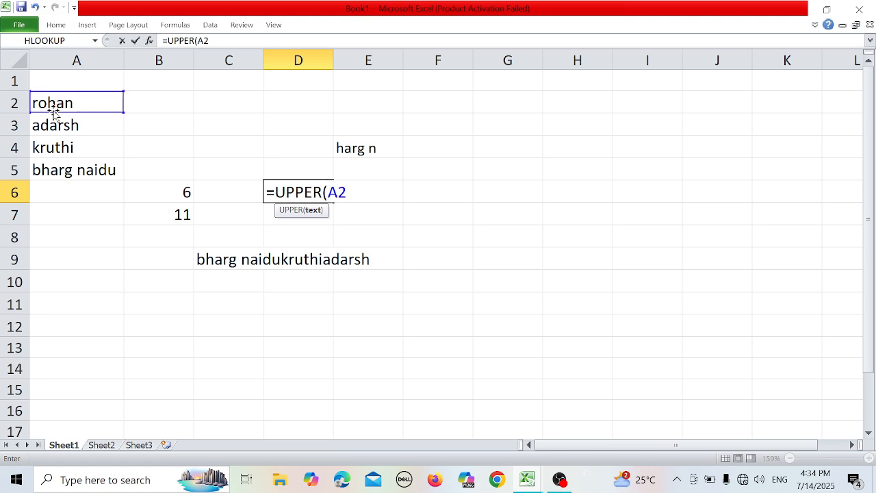
key("Return")
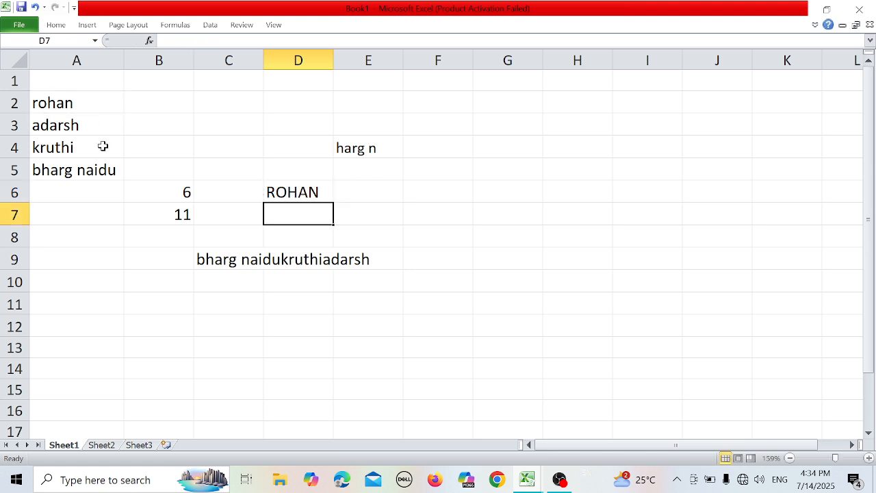
left_click(289, 191)
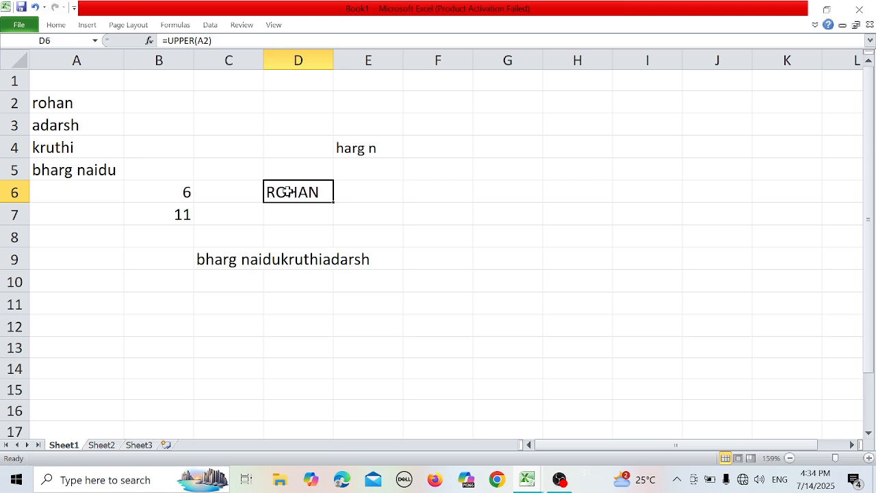
Step: Enter a LOWER formula in D7 that converts the text in D6 to lowercase
left_click(284, 219)
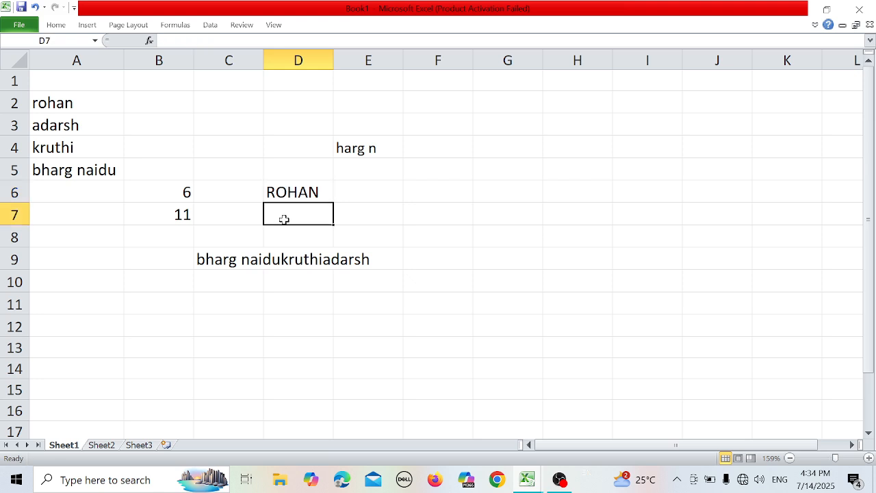
type("=")
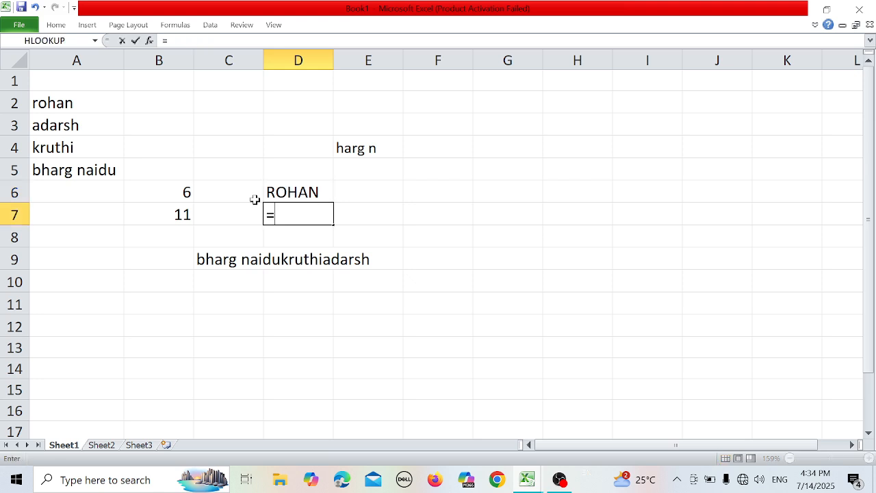
type("lo")
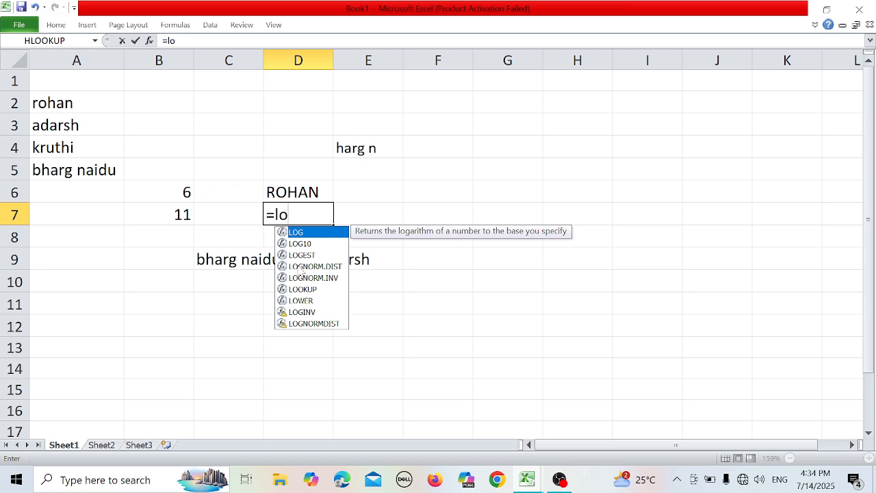
double_click(301, 302)
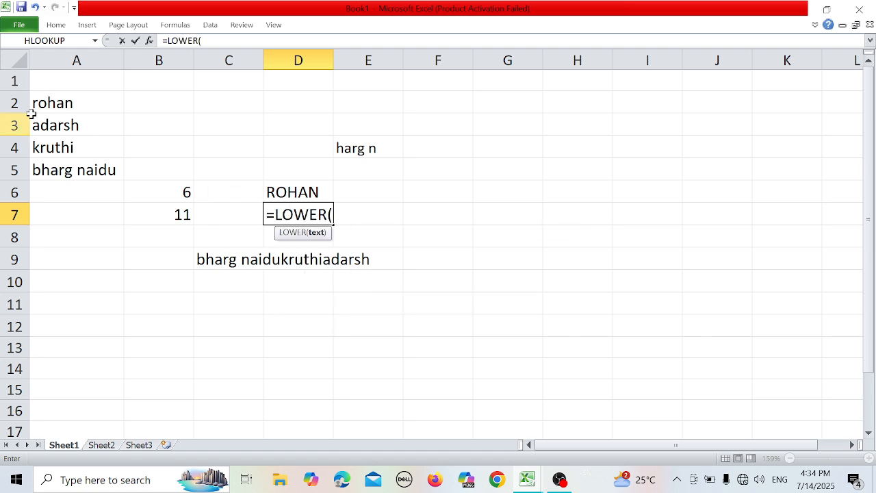
left_click(312, 185)
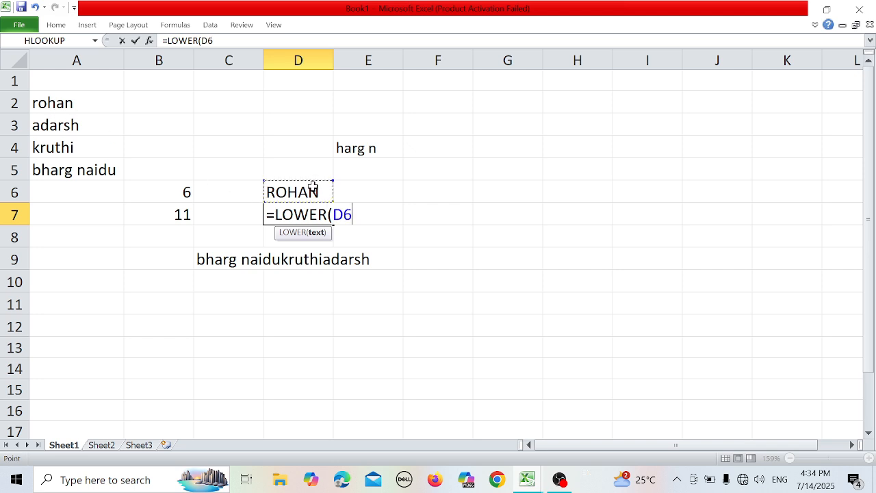
key("Return")
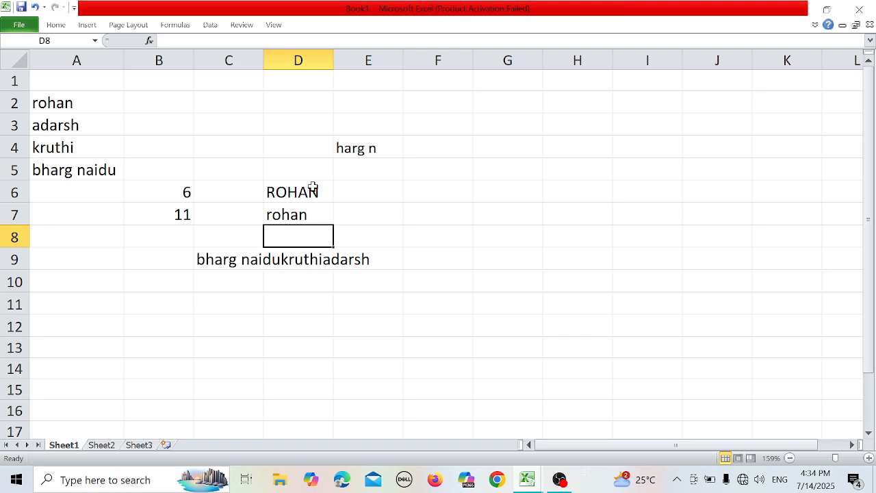
Step: Enter a LEFT formula in D8 that extracts the first 2 characters of A5, and compare it with the source cell
type("=le")
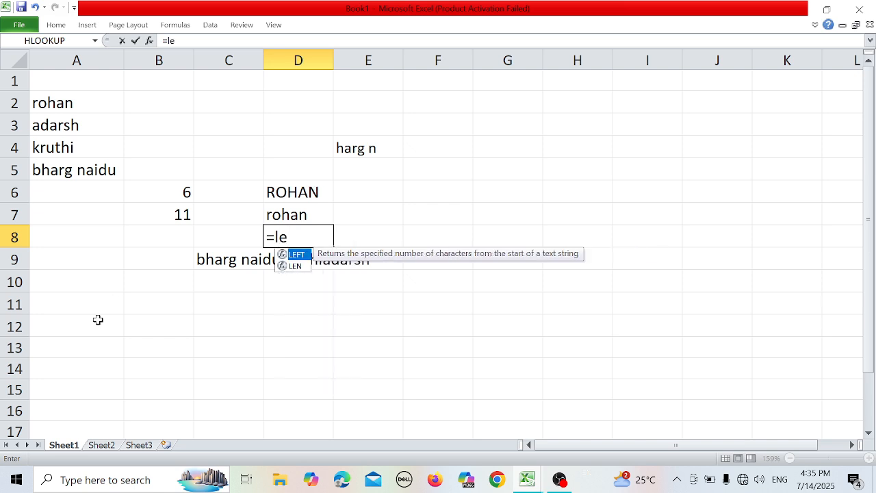
double_click(294, 255)
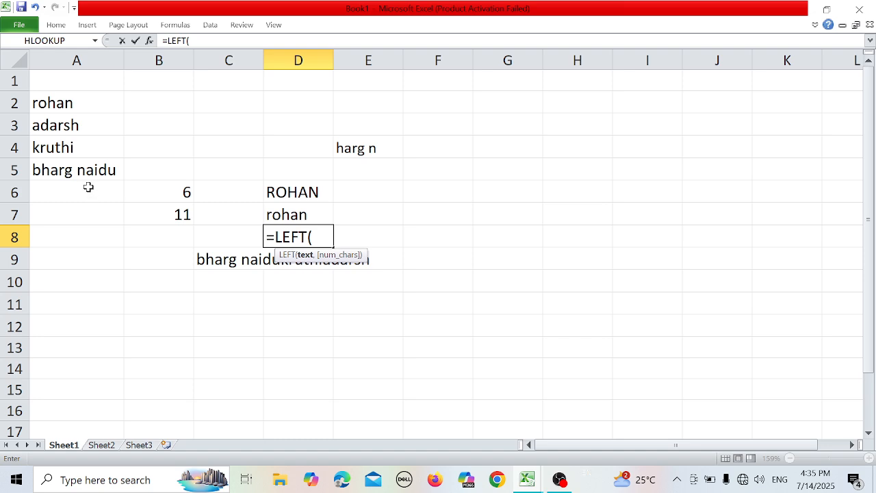
left_click(74, 170)
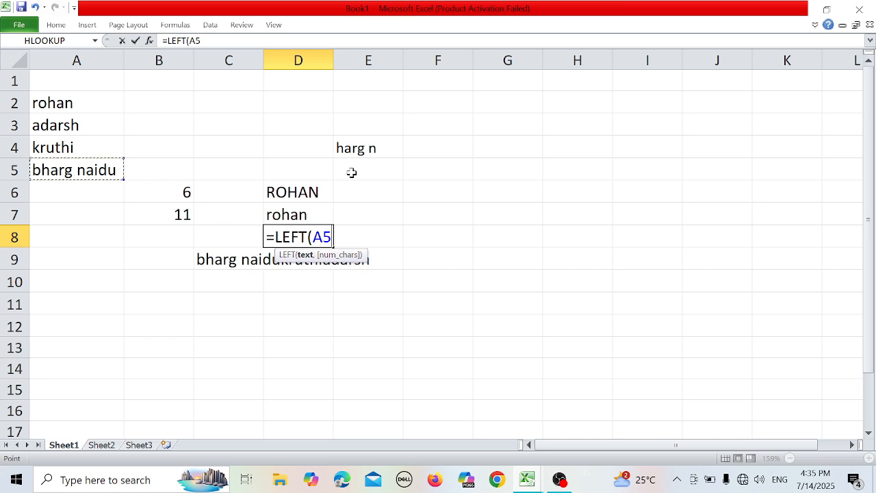
type(",")
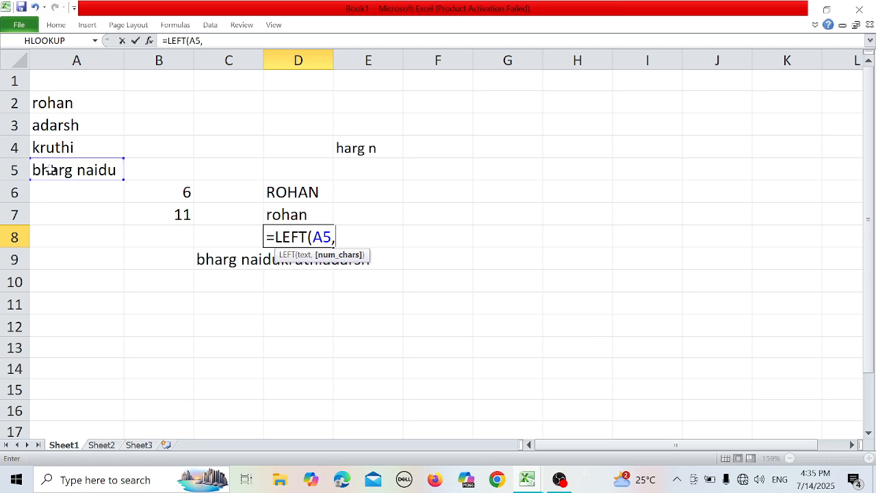
type("2")
key("Return")
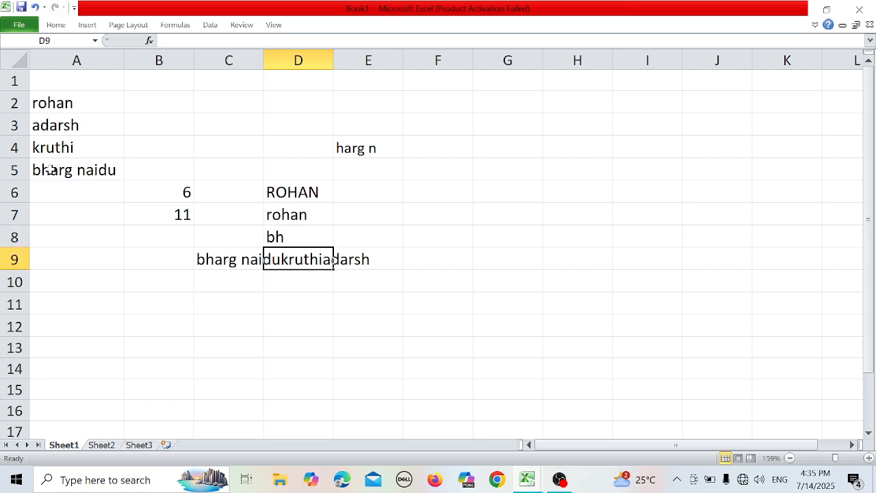
left_click(311, 241)
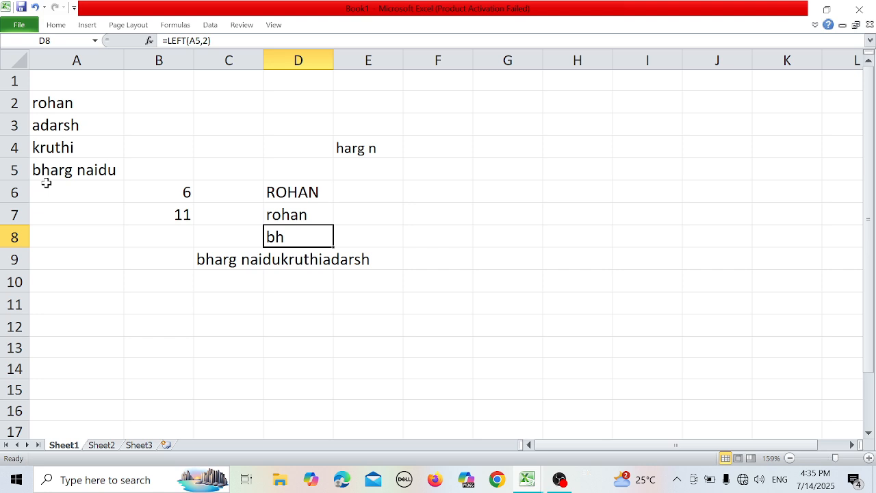
left_click(53, 169)
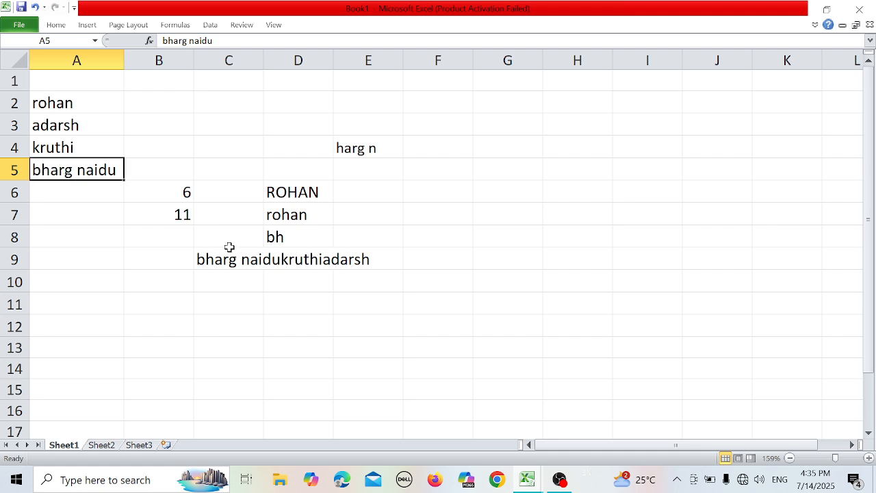
left_click(558, 228)
type("=")
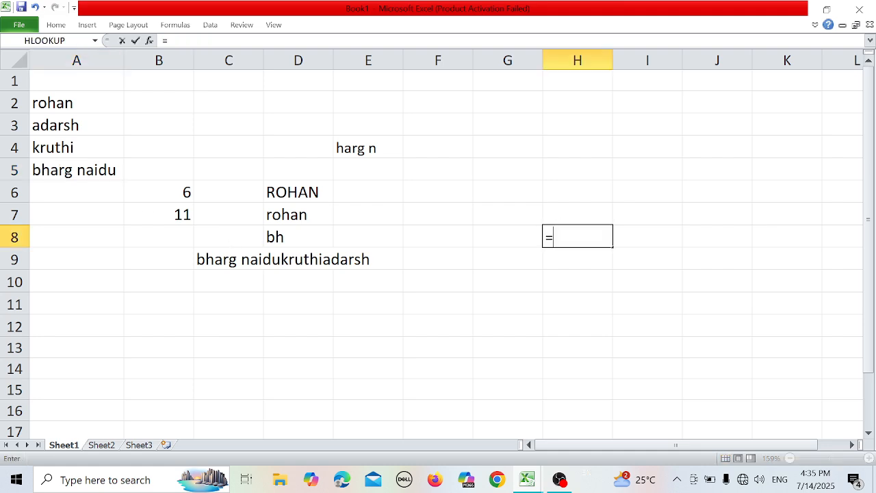
type("le")
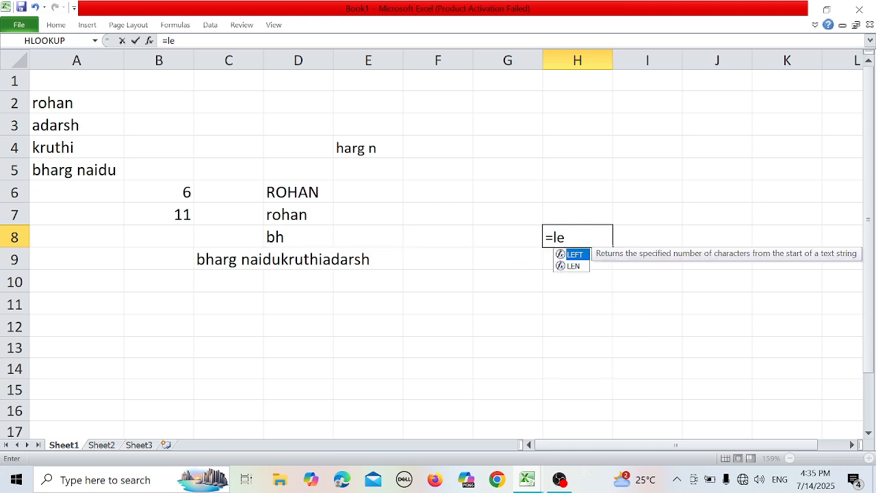
double_click(573, 255)
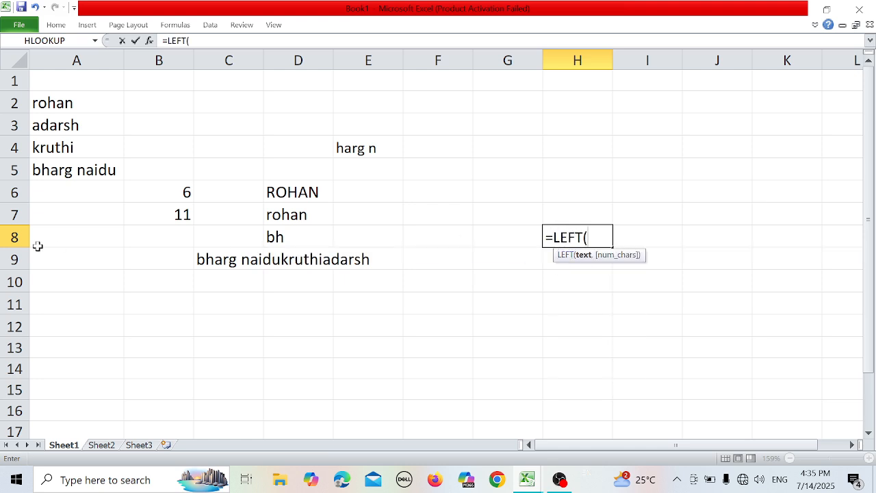
left_click(61, 169)
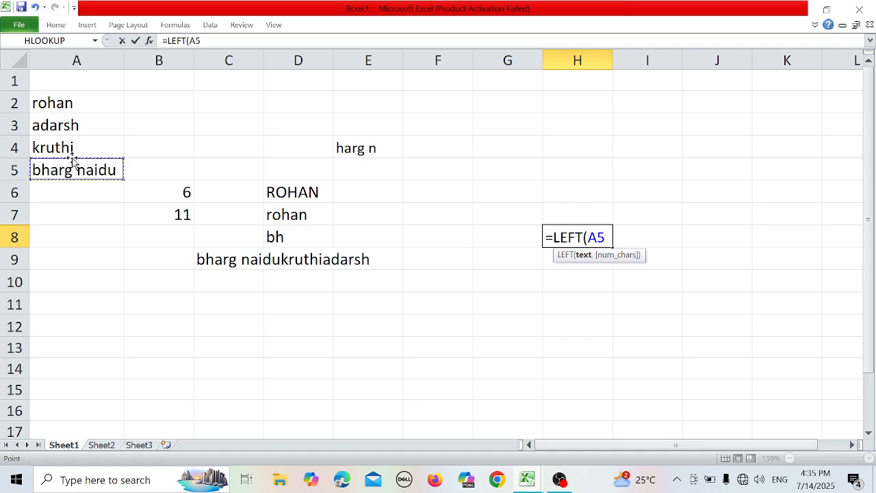
left_click_drag(69, 171, 446, 264)
key("BackSpace")
key("BackSpace")
key("BackSpace")
key("BackSpace")
key("BackSpace")
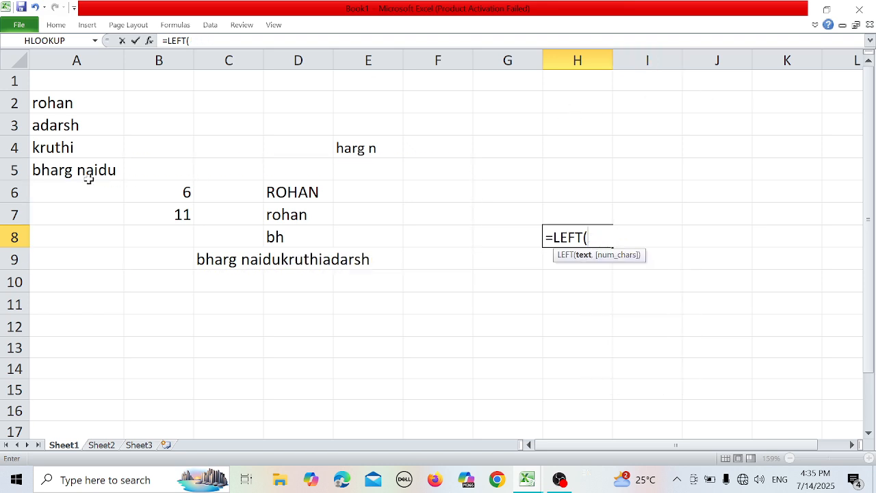
key("BackSpace")
key("BackSpace")
key("BackSpace")
key("BackSpace")
key("BackSpace")
key("BackSpace")
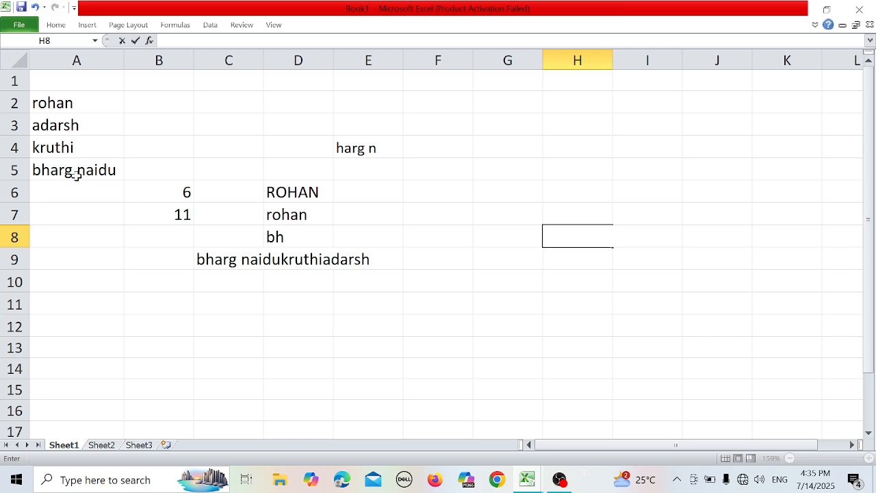
left_click(76, 175)
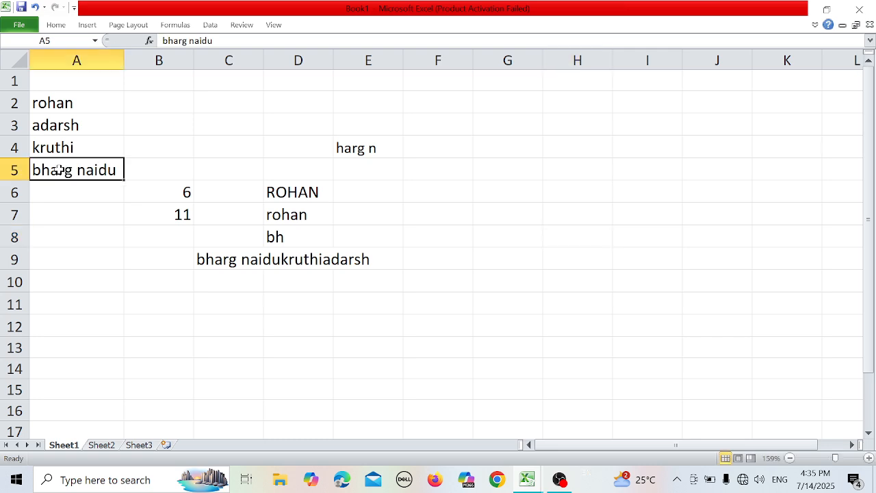
key("Right")
key("Right")
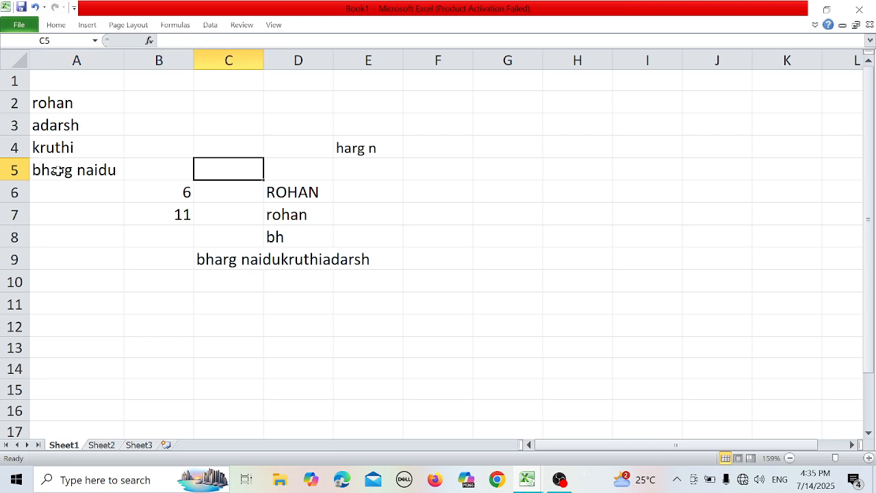
key("Left")
key("Left")
double_click(58, 171)
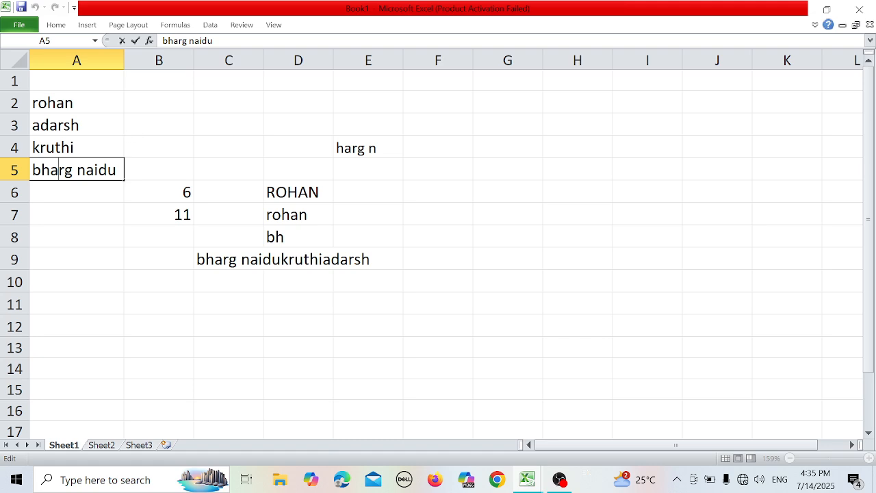
Step: Enter a LEFT formula in F7 that extracts the first 3 characters of the name in A5
left_click(468, 219)
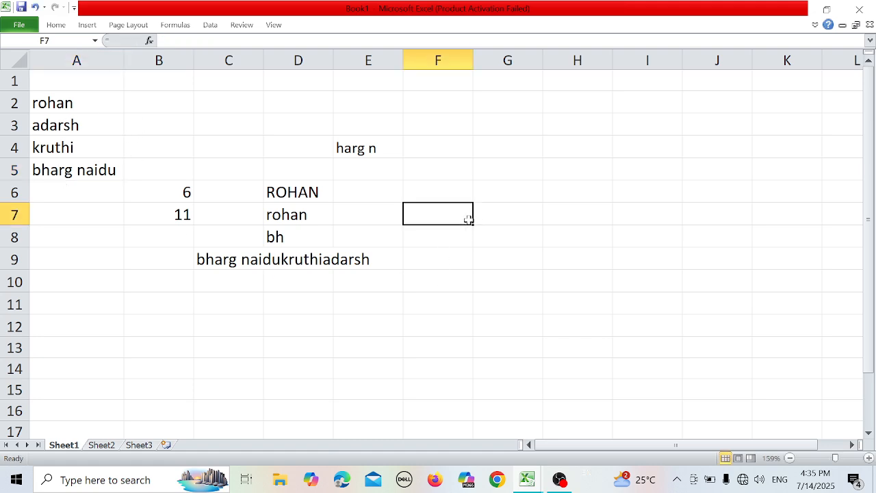
type("=le")
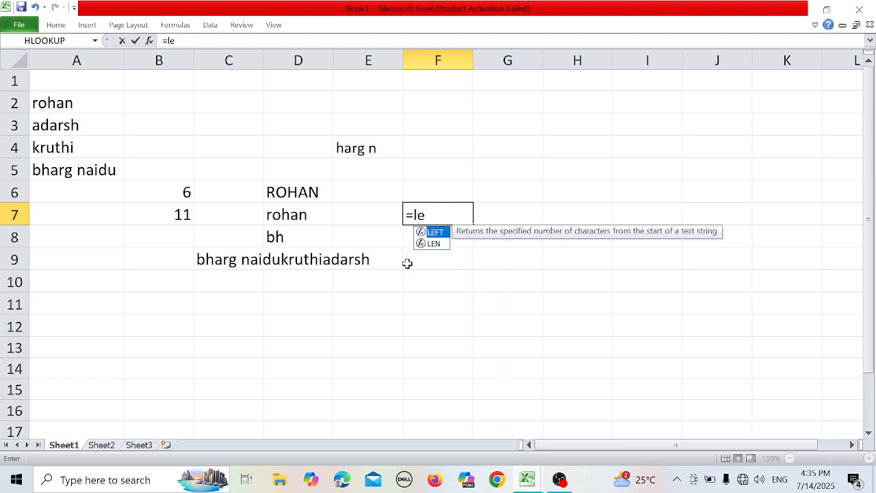
double_click(434, 232)
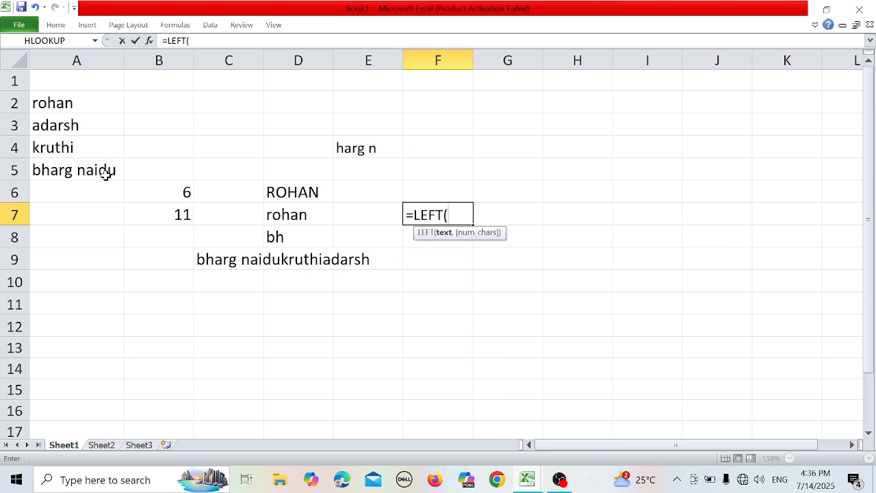
left_click(60, 172)
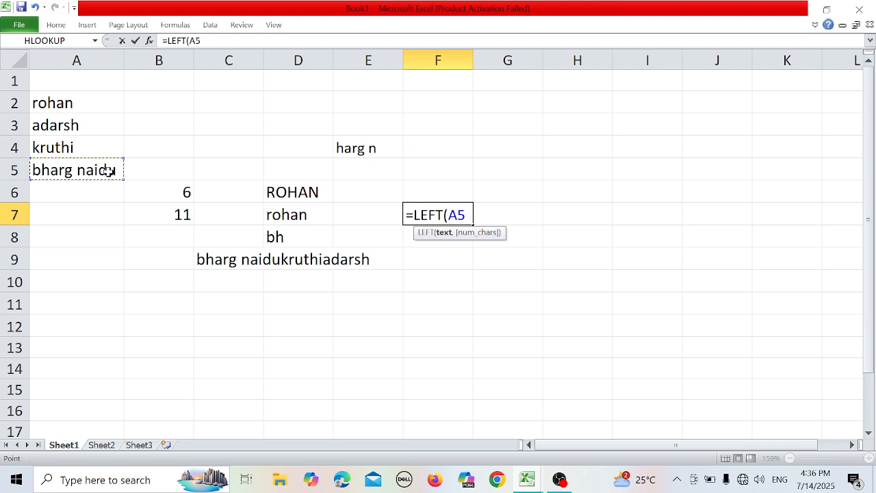
type(",3")
key("Return")
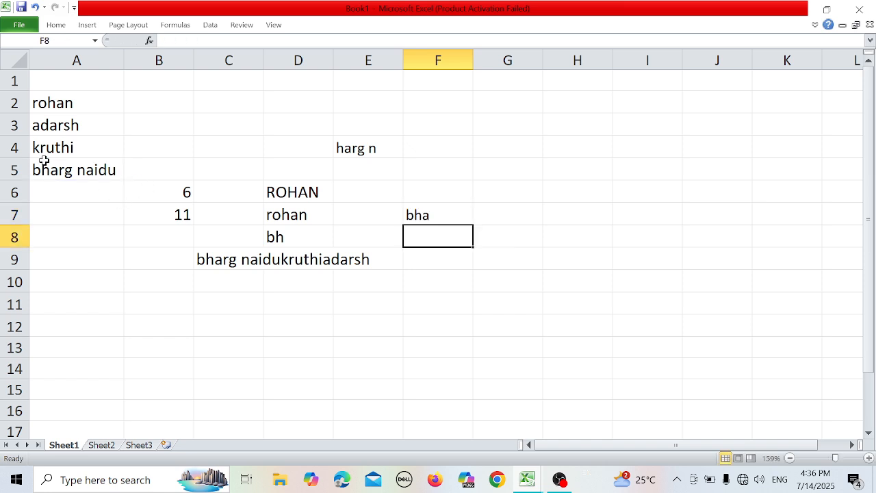
left_click(68, 171)
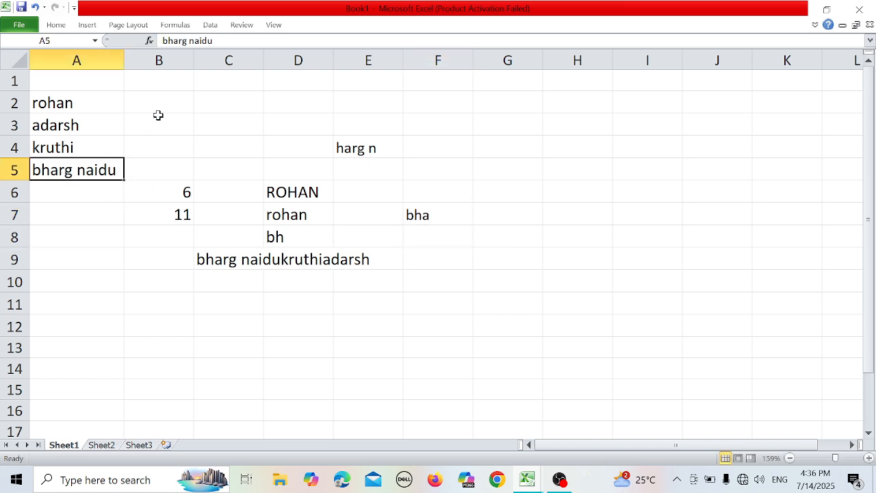
Step: Enter a LEFT formula in F8 that extracts the first 5 characters of the name in A5
left_click(190, 41)
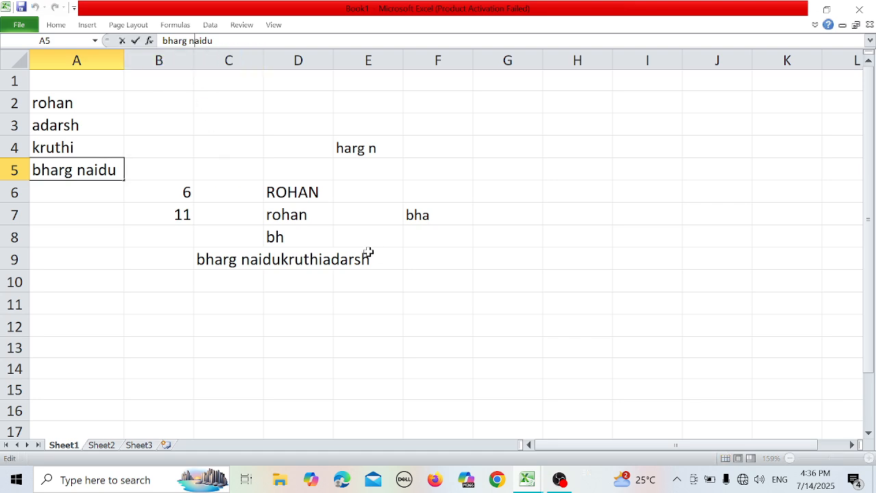
left_click(433, 227)
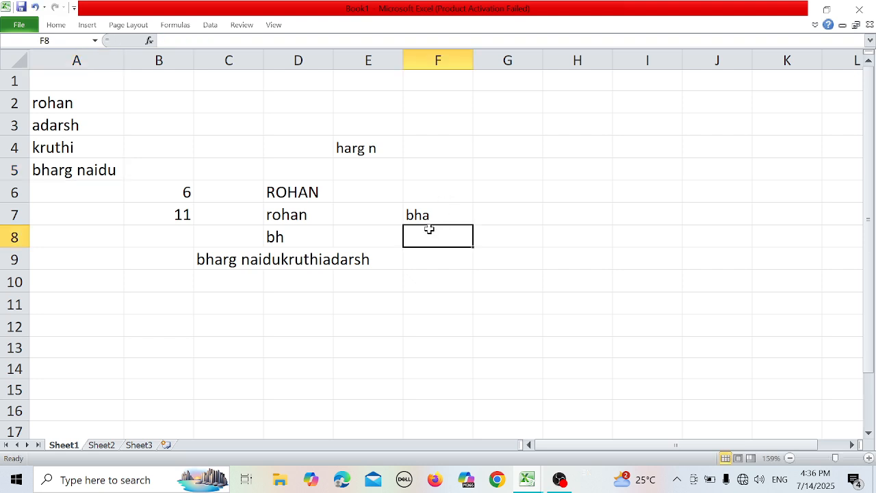
type("=lew")
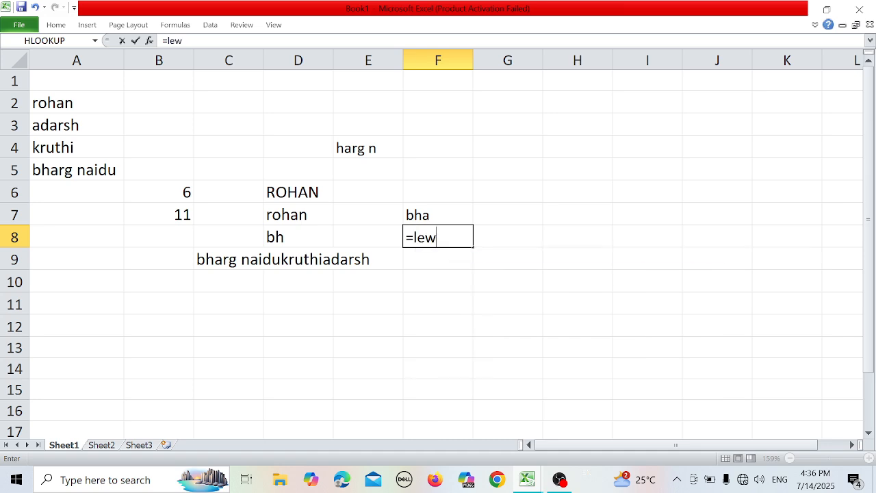
key("BackSpace")
key("BackSpace")
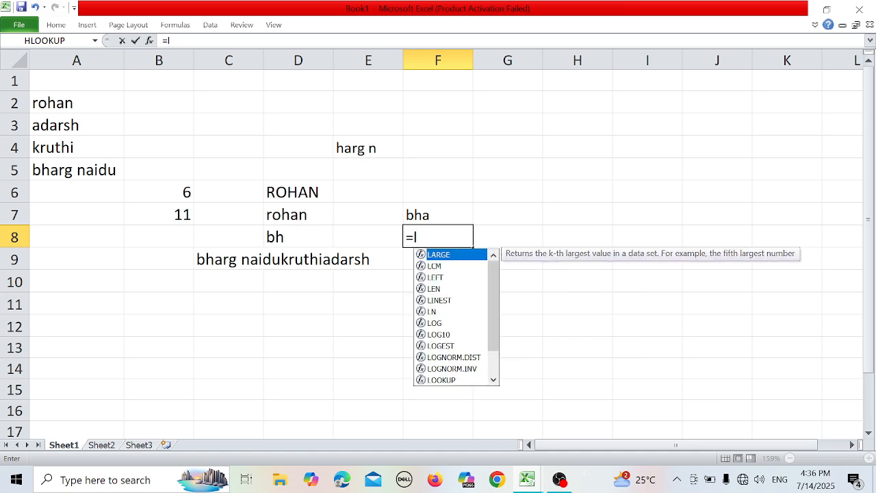
key("BackSpace")
type("le")
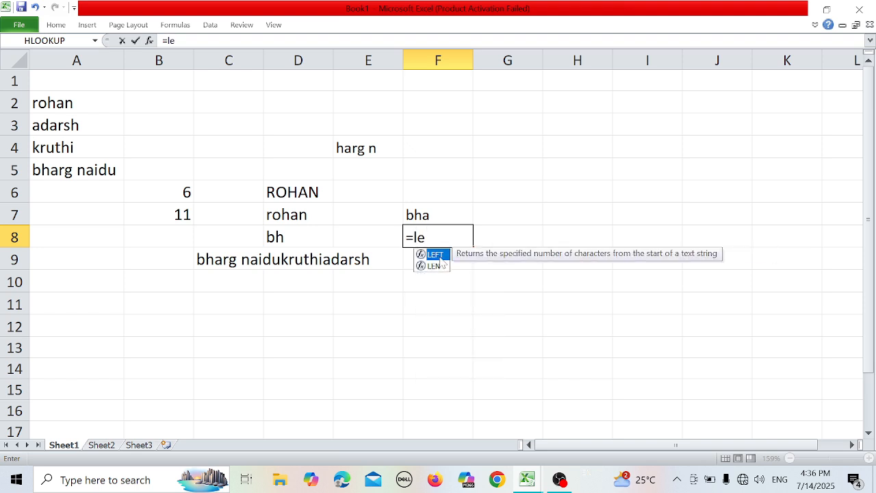
key("Tab")
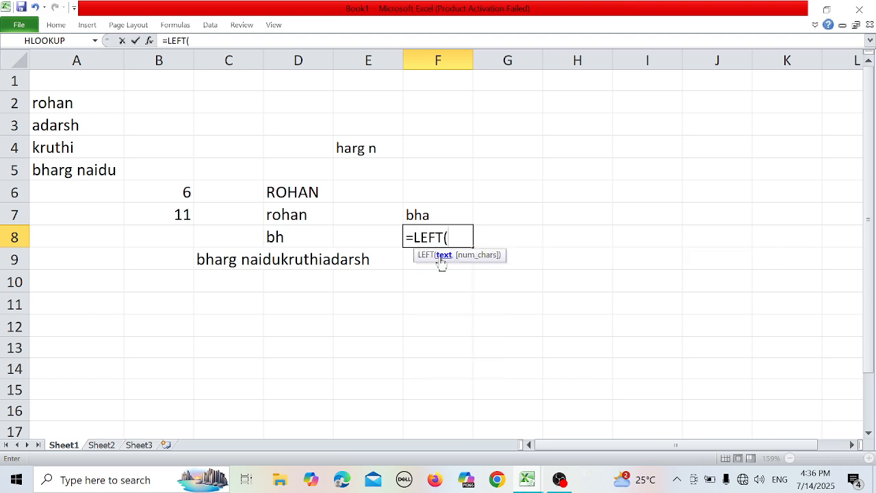
left_click(86, 170)
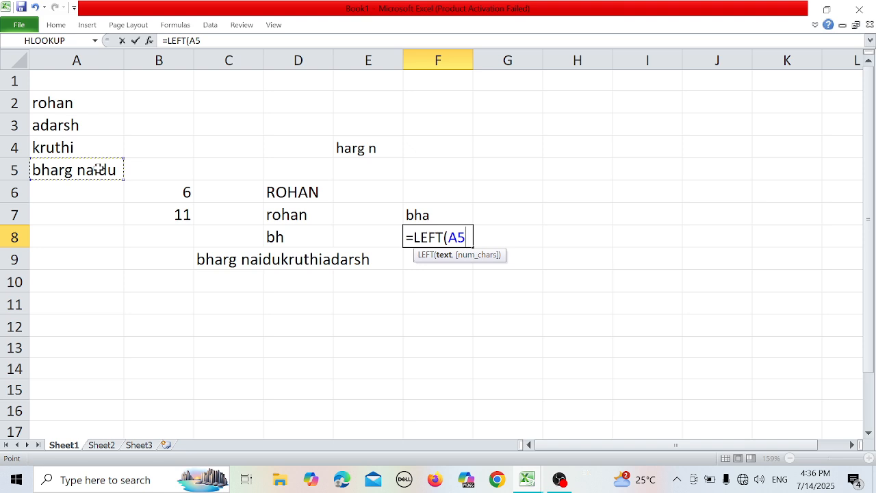
type(",")
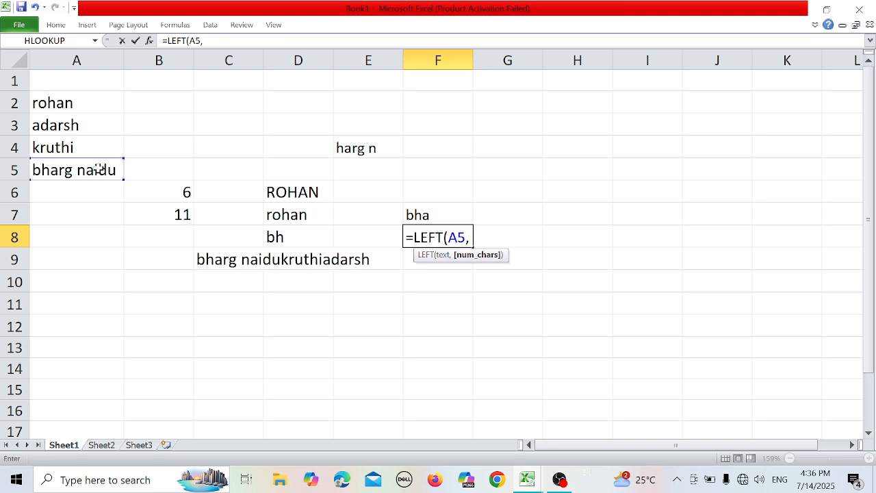
type("5")
key("Return")
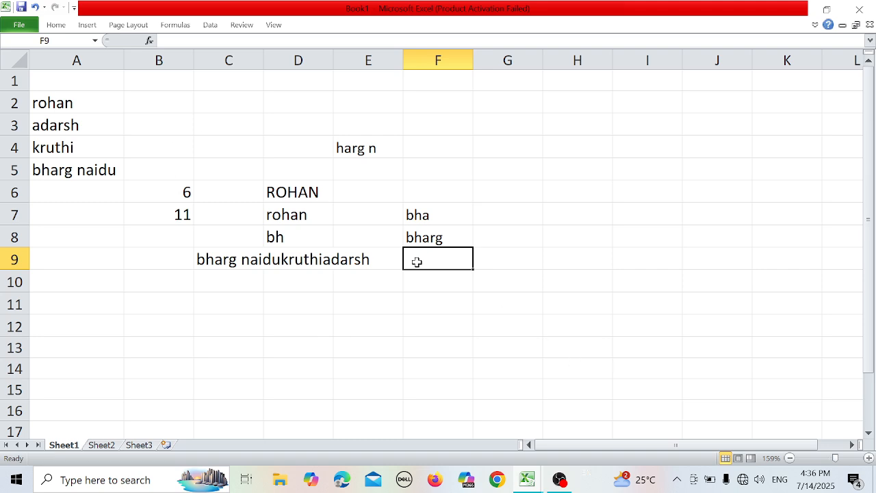
Step: Enter a RIGHT formula in F9 that extracts the last 4 characters of the name in A5
type("=")
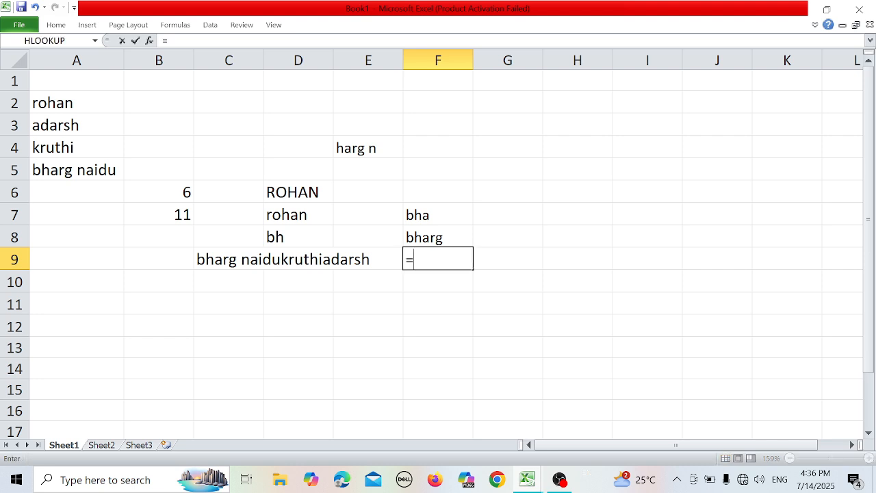
type("rig")
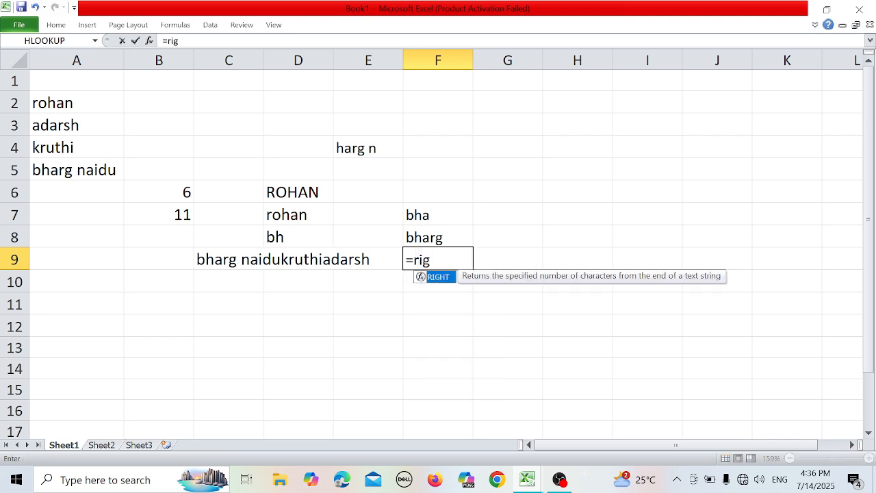
double_click(444, 277)
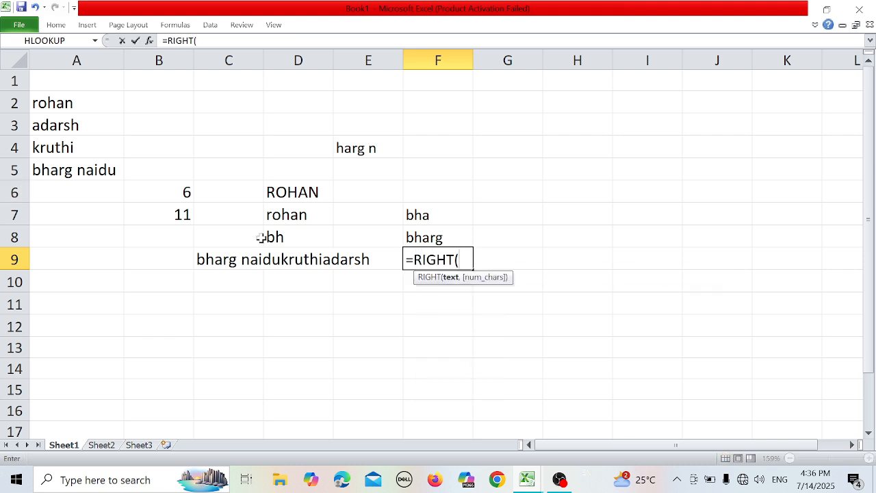
left_click(94, 171)
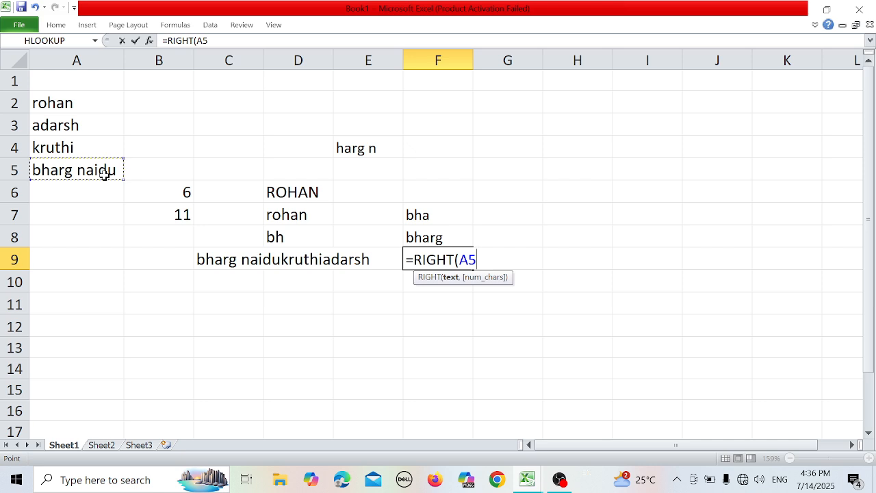
type(",")
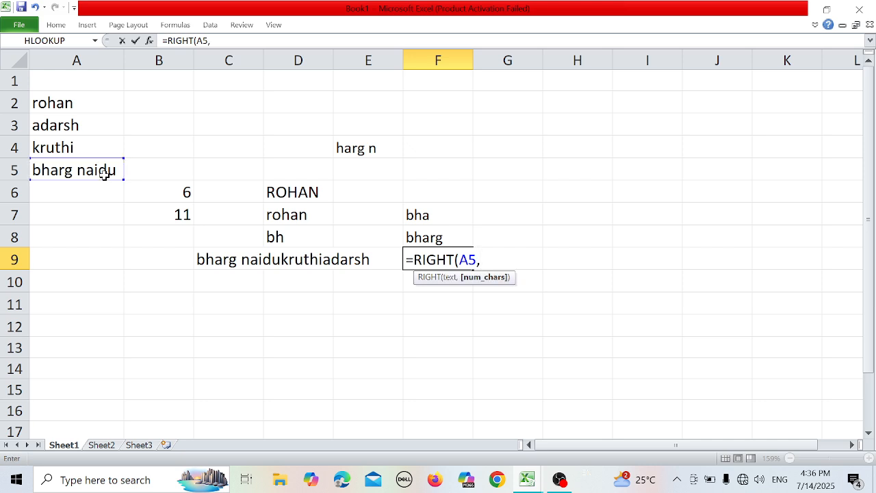
type("4")
key("Return")
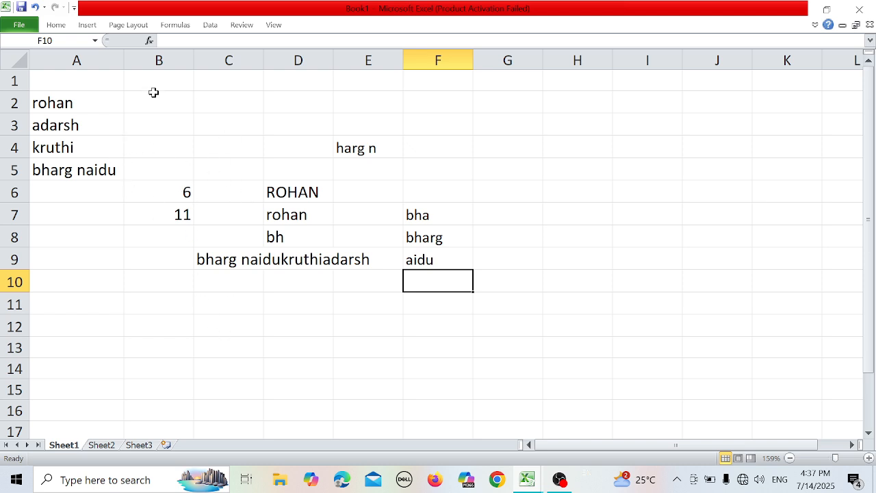
Step: Review the case-conversion and extraction formulas in D6 to D8 and F7 to F9
left_click(292, 192)
left_click(292, 208)
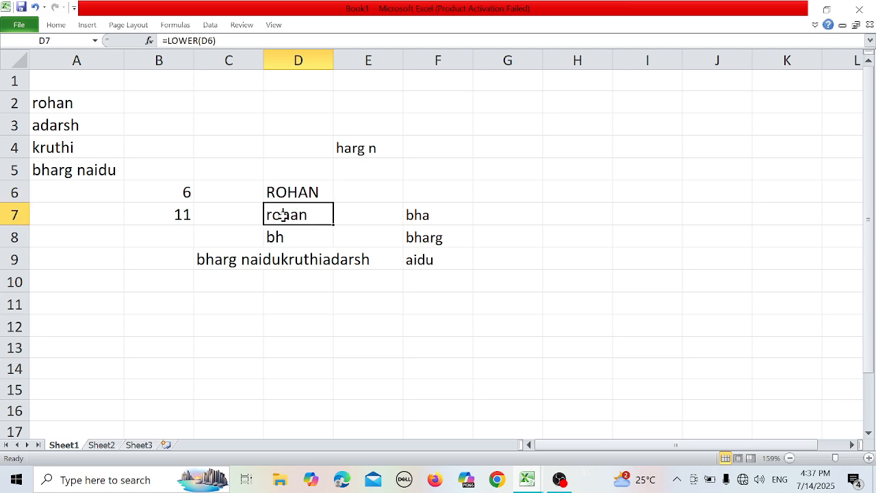
left_click(280, 229)
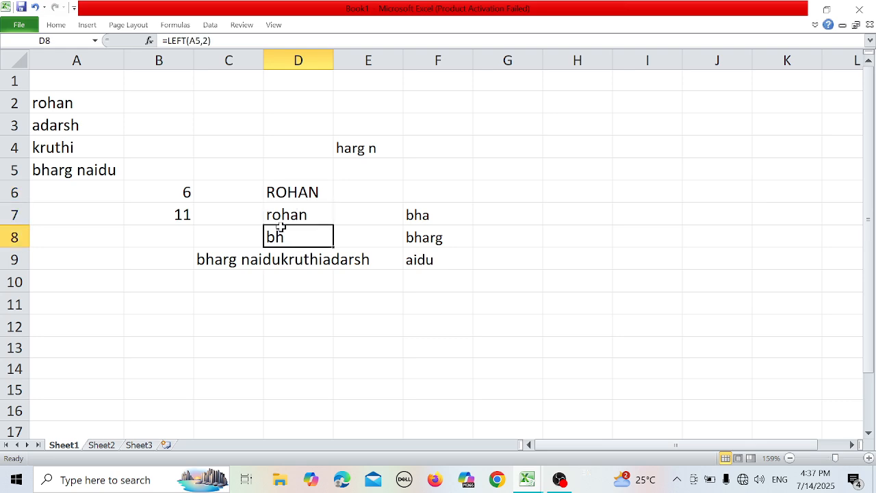
left_click(268, 264)
left_click(439, 215)
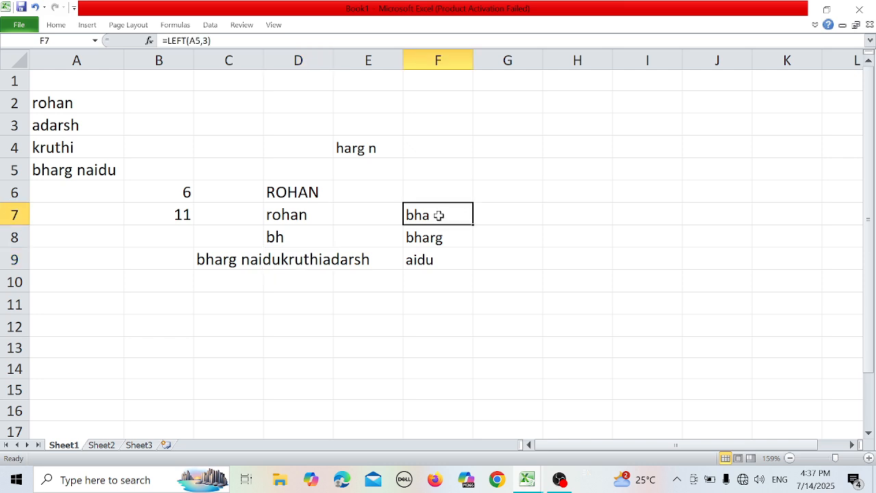
left_click(437, 230)
left_click(411, 260)
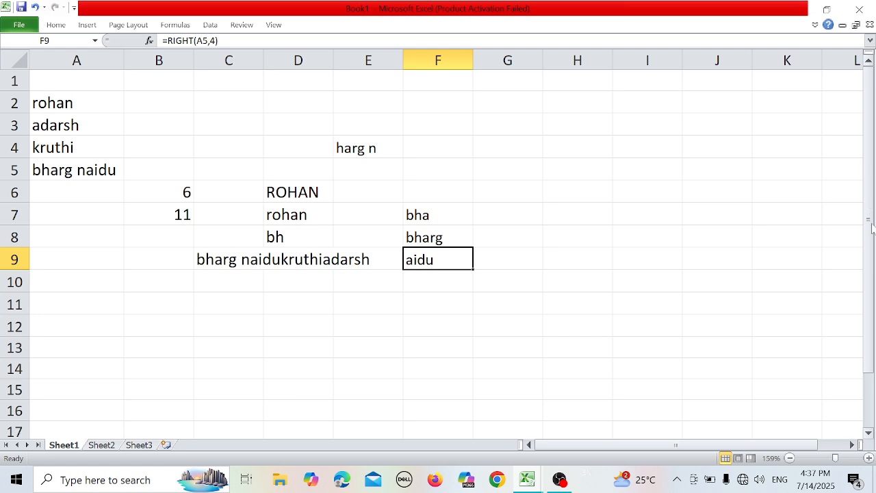
left_click_drag(872, 233, 872, 239)
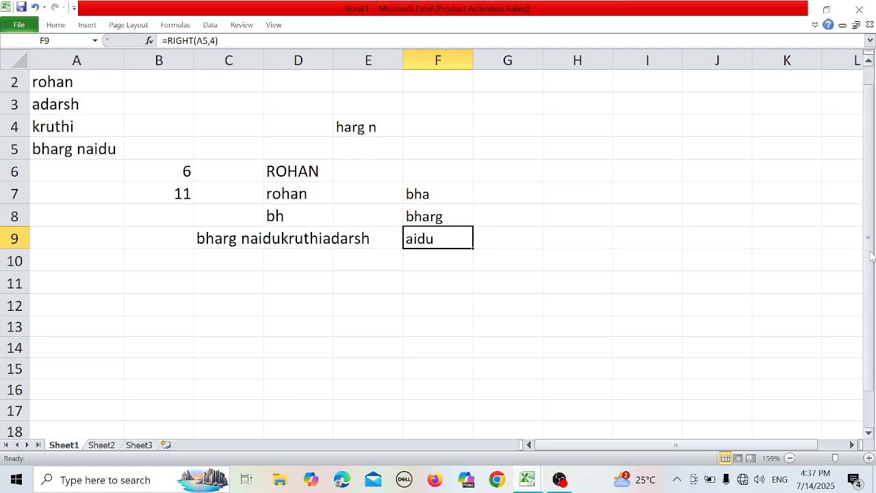
left_click(657, 213)
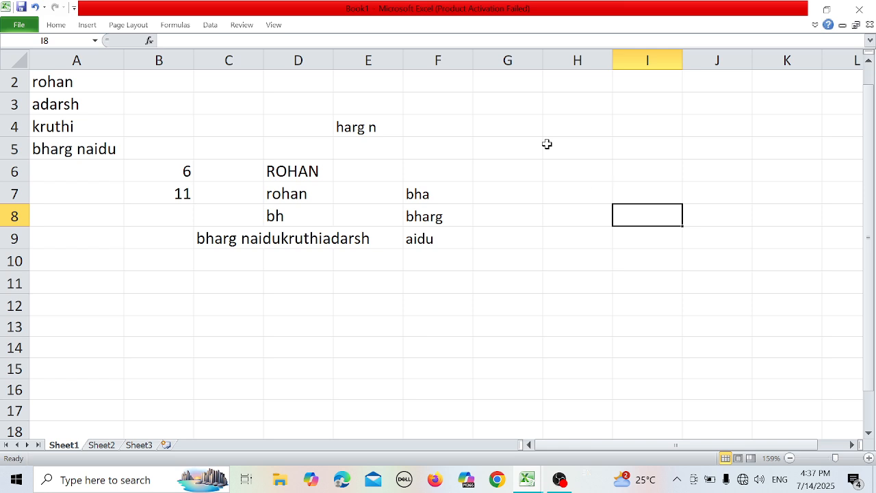
Step: Enter a RANDBETWEEN formula in G4 for random numbers from 10 to 100, and fill it down to G12
left_click(517, 118)
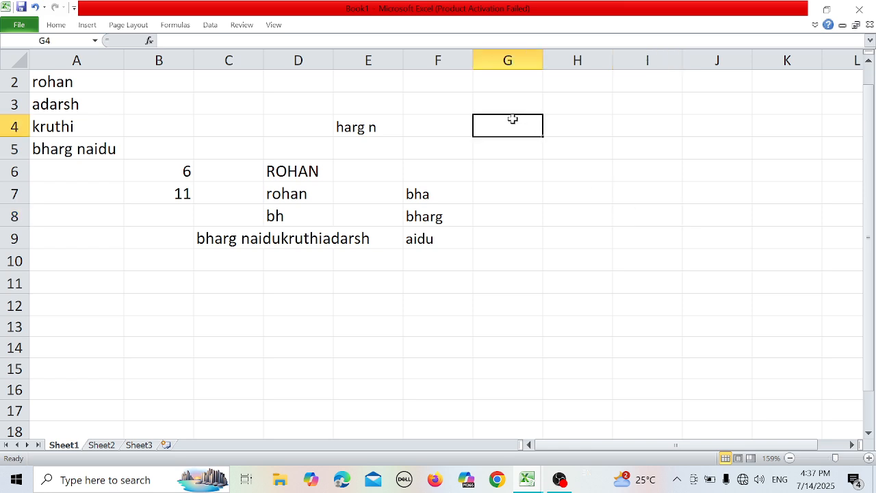
type("=")
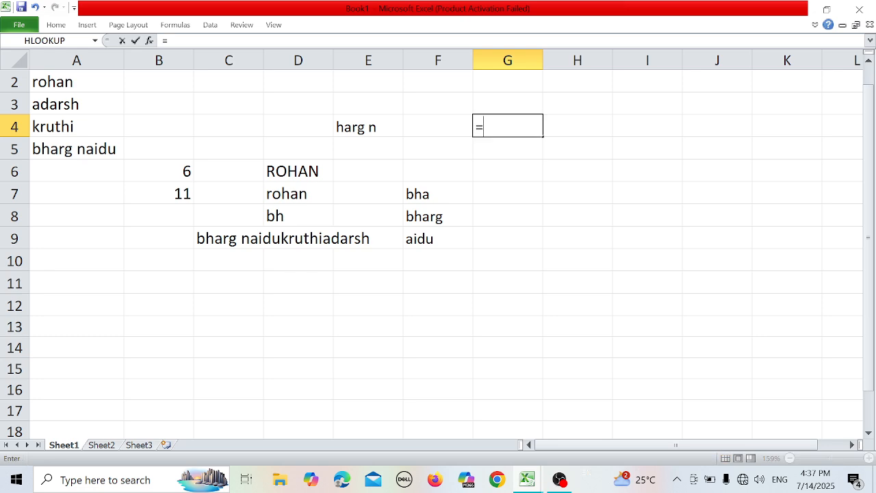
type("r")
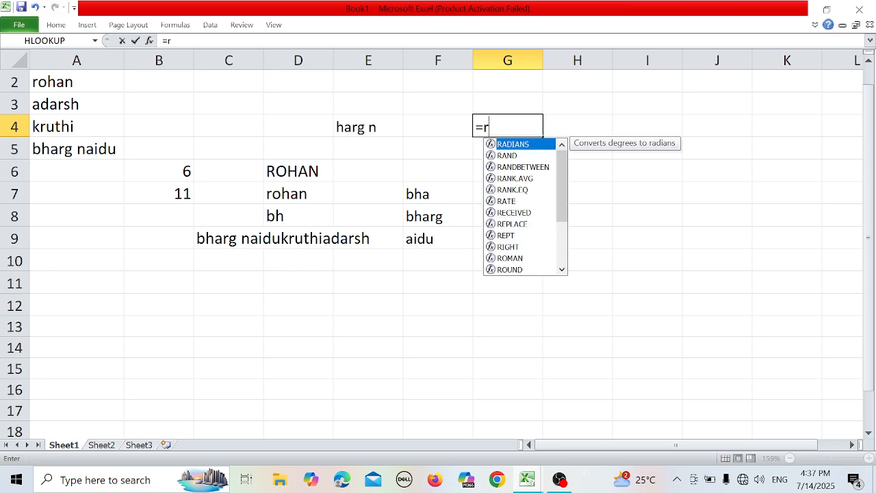
type("a")
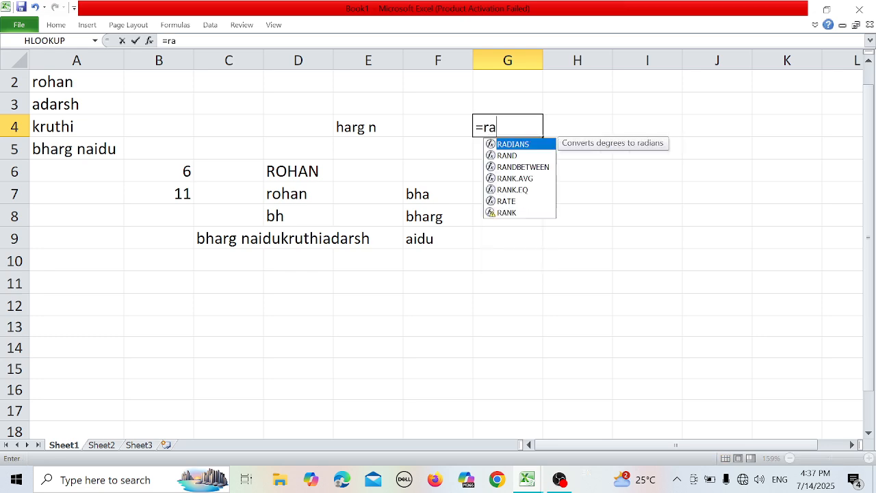
double_click(517, 166)
type("10")
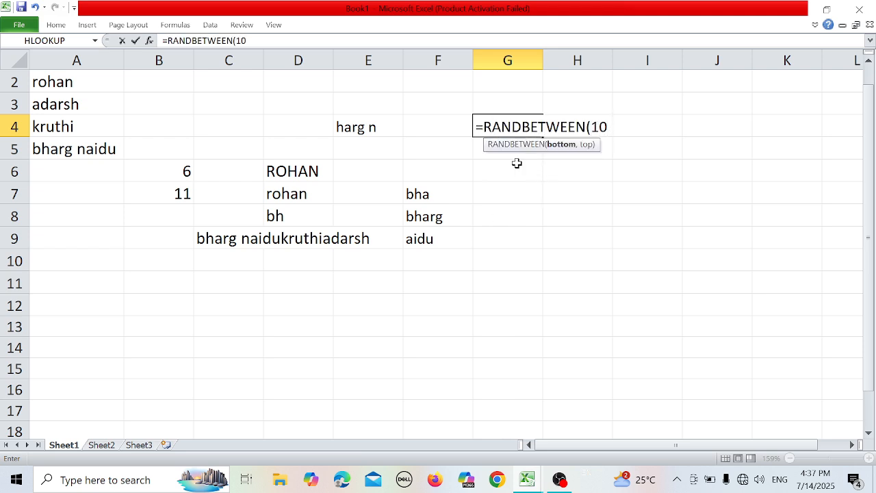
type(",100")
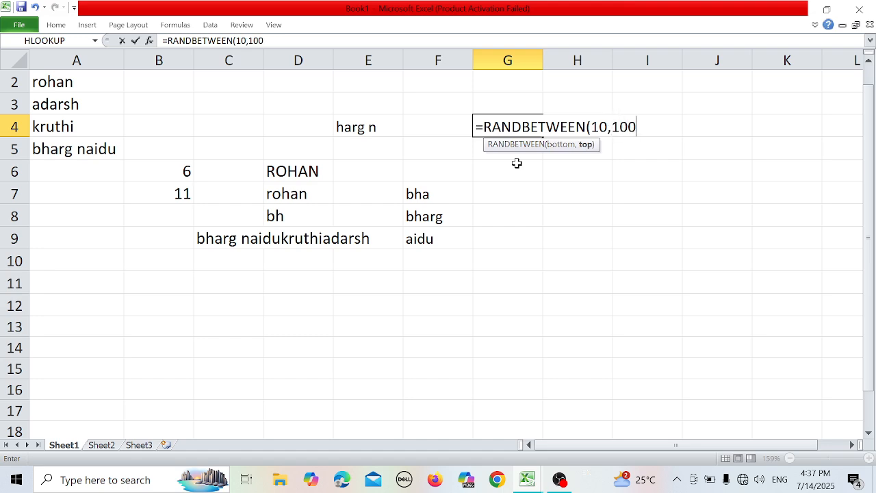
key("Return")
left_click(523, 130)
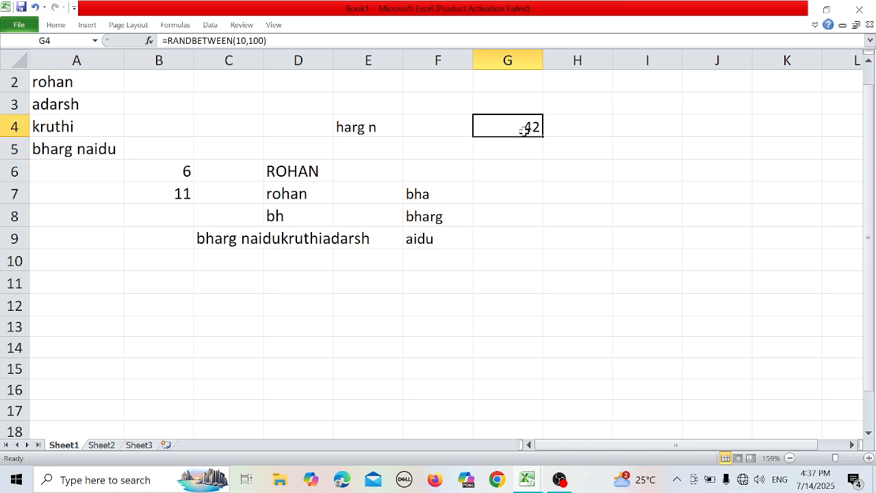
left_click_drag(541, 135, 633, 312)
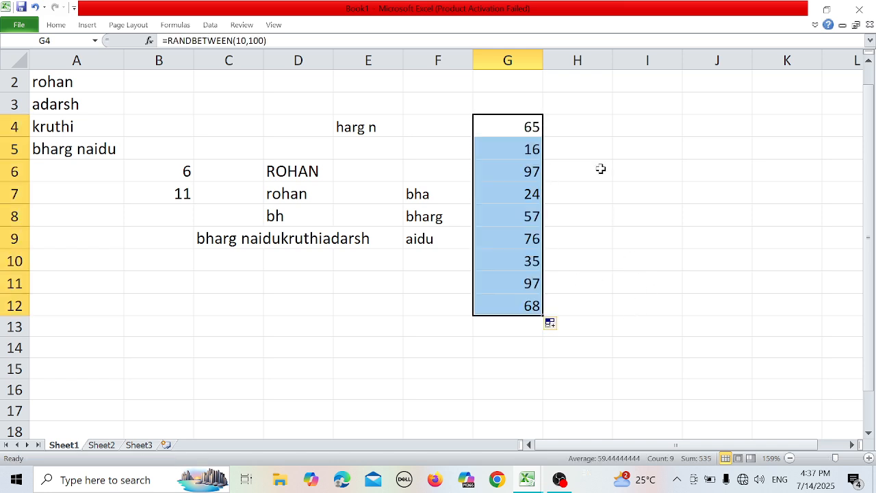
left_click_drag(600, 168, 753, 317)
left_click(536, 122)
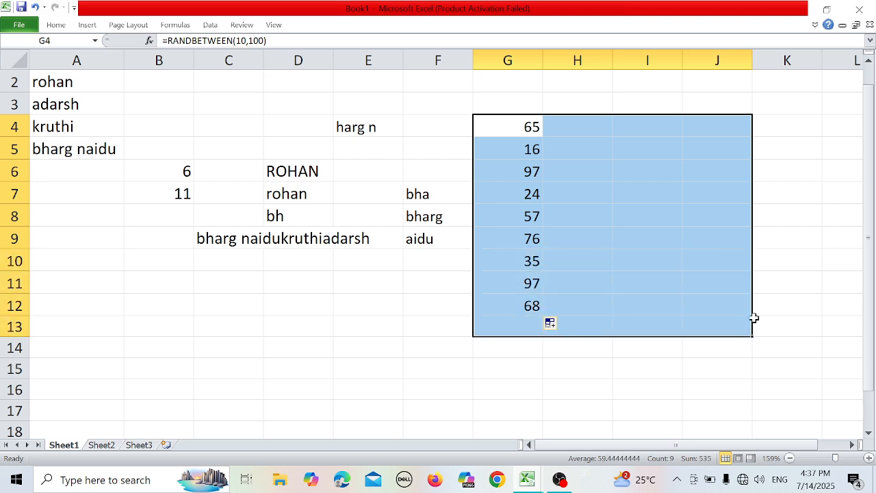
left_click(810, 272)
Step: Fill the RANDBETWEEN formula from G4 across row 4 to J4
left_click(538, 123)
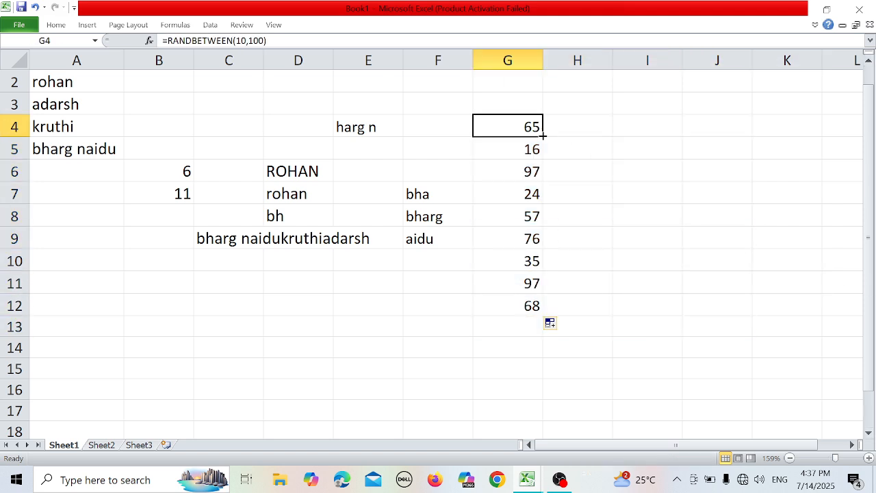
left_click_drag(543, 135, 667, 133)
left_click_drag(708, 156, 730, 198)
left_click_drag(770, 174, 754, 137)
left_click(750, 209)
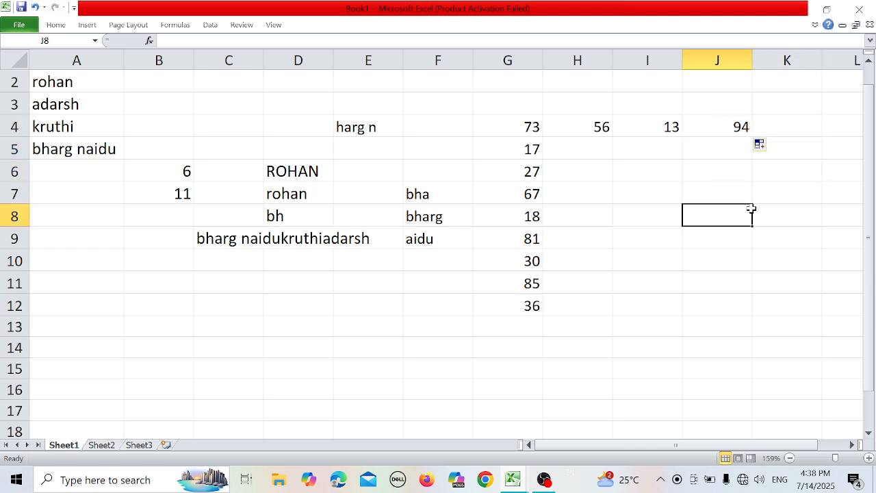
Step: Fill the RANDBETWEEN formulas in H4:J4 down to row 12
left_click(753, 129)
left_click_drag(679, 142, 725, 214)
left_click(593, 132)
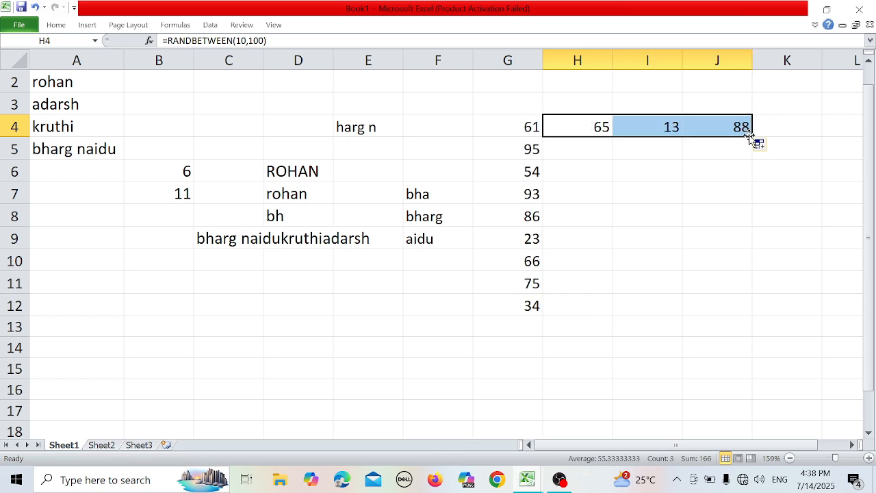
left_click_drag(751, 137, 751, 339)
left_click_drag(749, 293, 747, 308)
left_click(640, 344)
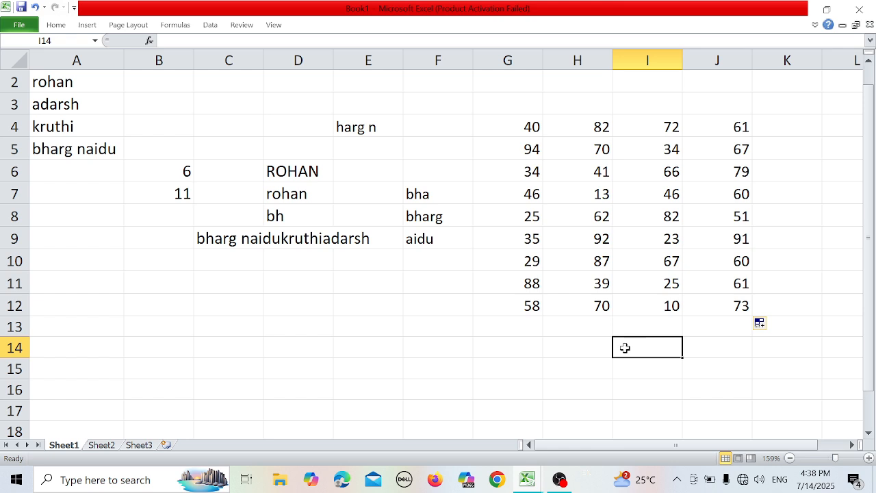
left_click(589, 360)
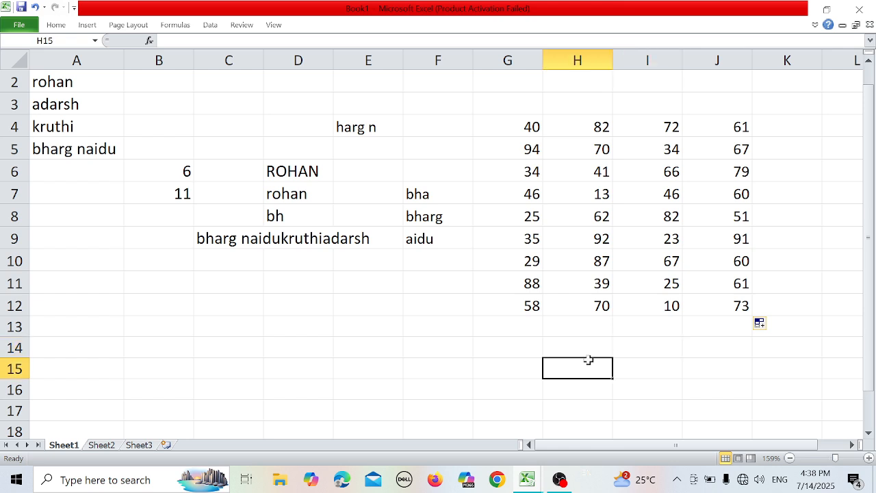
Step: Total the random numbers in H4:H12 with an AutoSum formula in H15
left_click(54, 25)
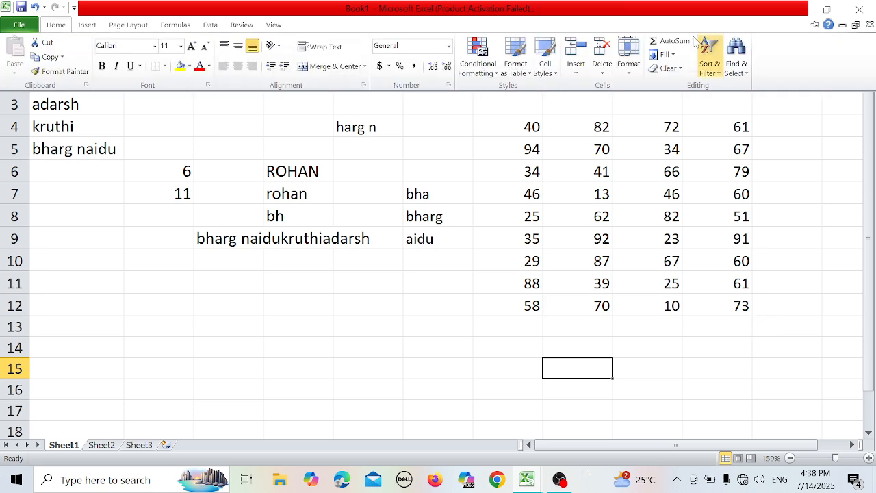
left_click(670, 40)
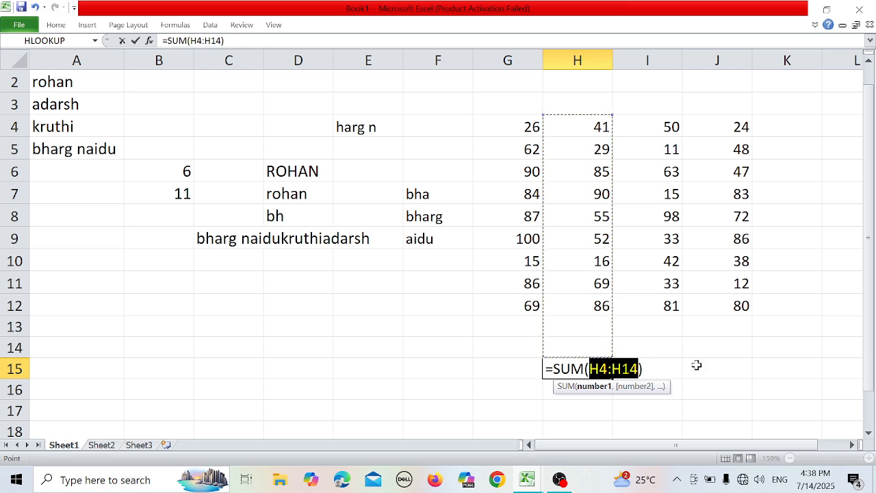
left_click(716, 387)
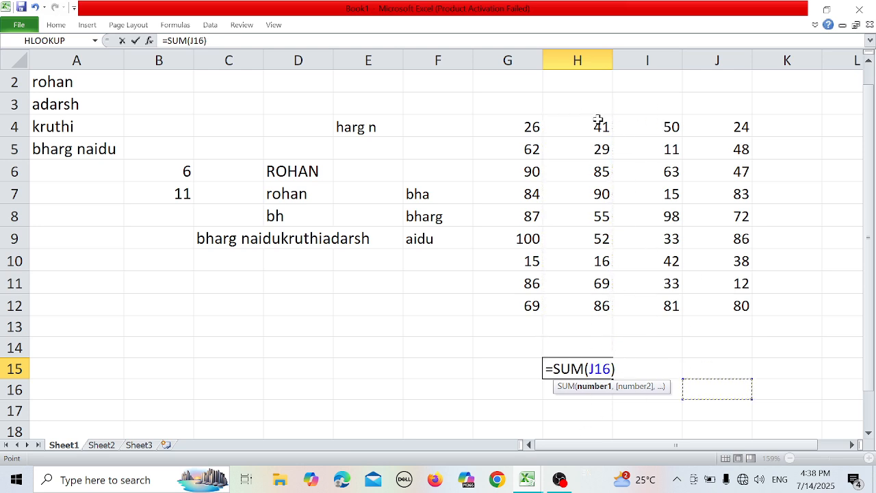
left_click_drag(599, 124, 600, 308)
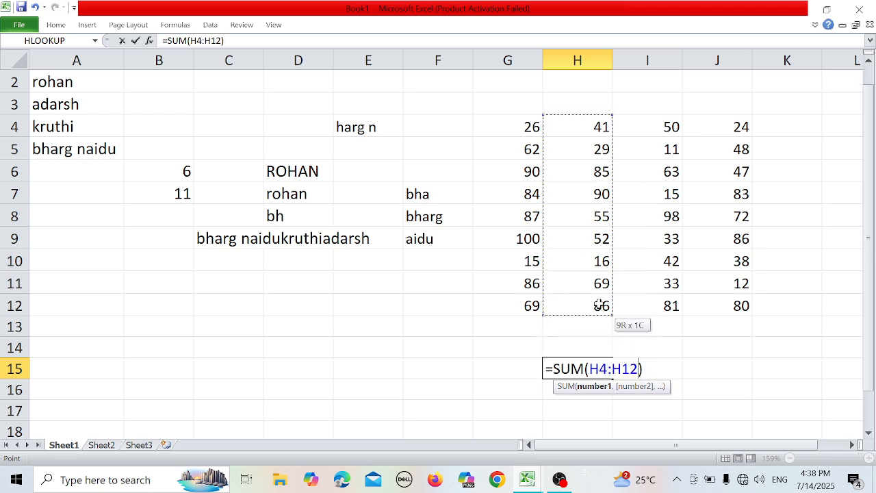
key("Return")
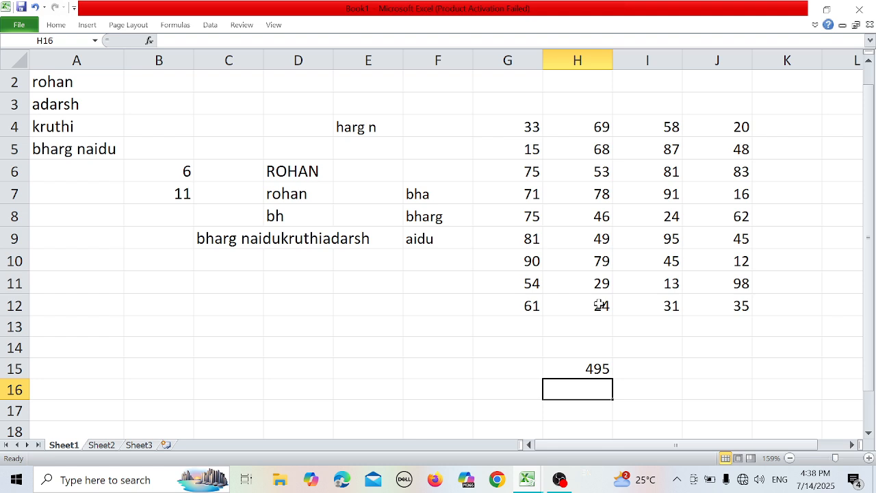
Step: Try to total the column G random numbers with a SUM formula in G15
left_click_drag(522, 127, 522, 332)
left_click(506, 359)
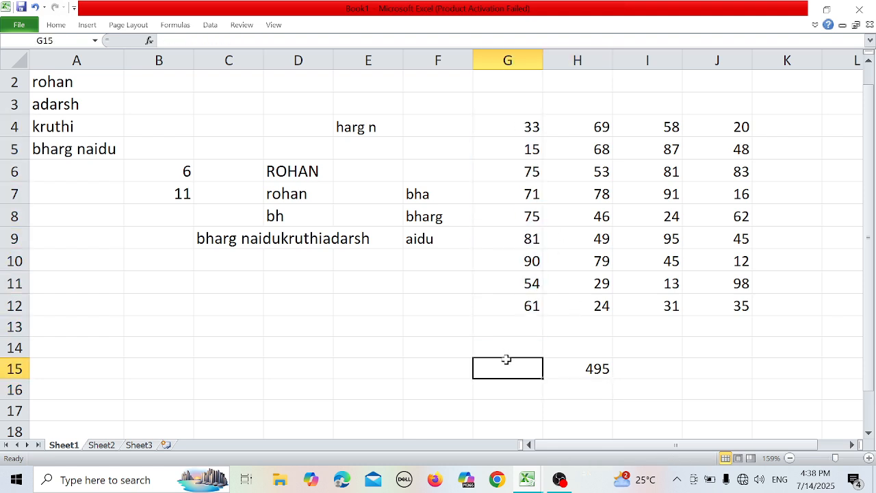
type("=su")
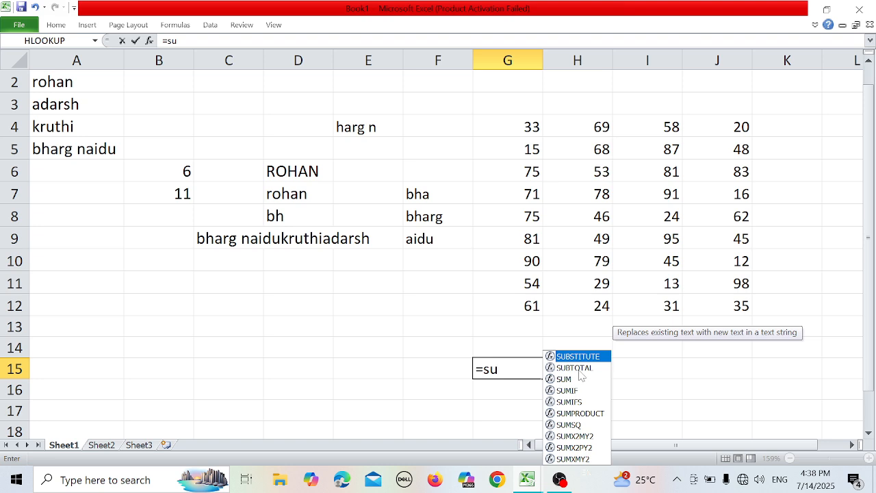
double_click(571, 378)
key("Return")
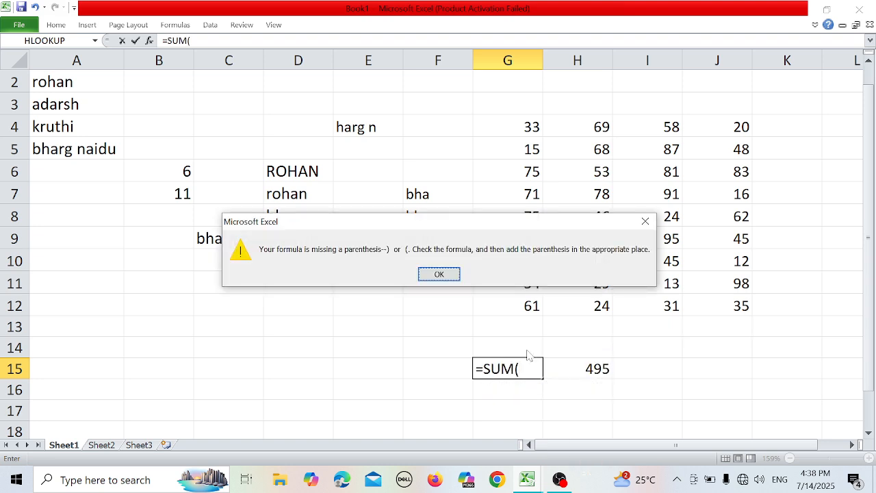
left_click(428, 275)
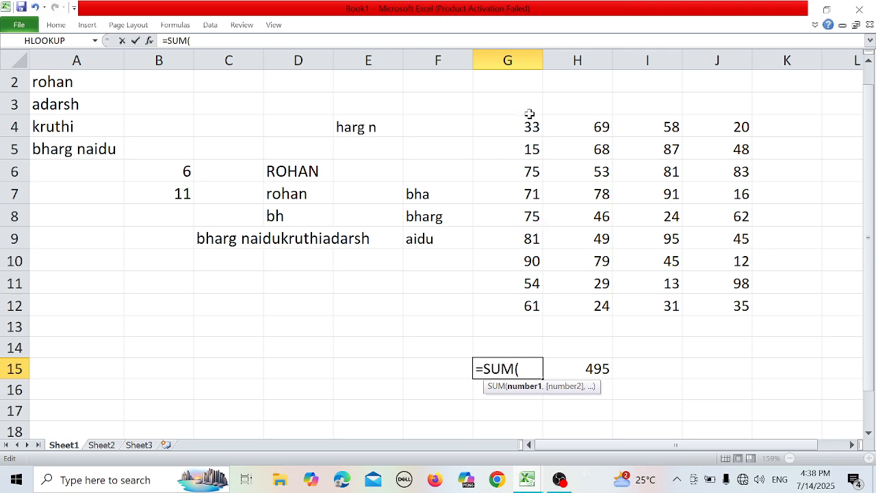
left_click(525, 140)
left_click(526, 134)
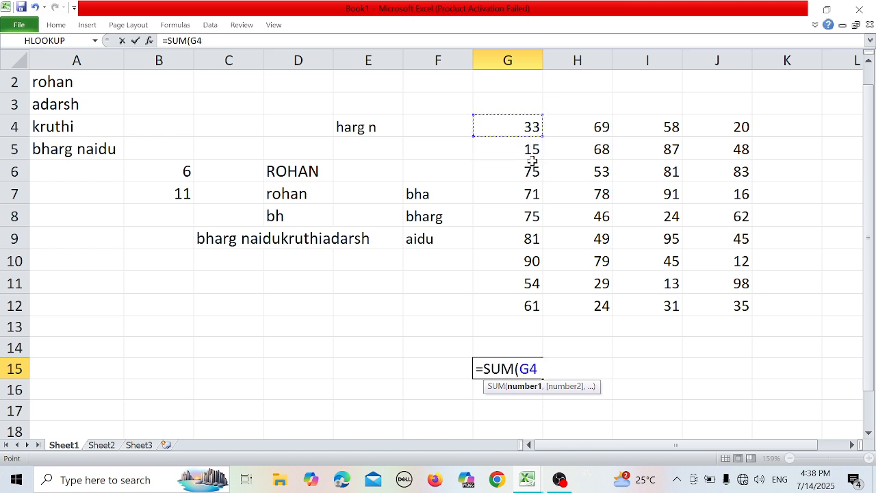
left_click(526, 194)
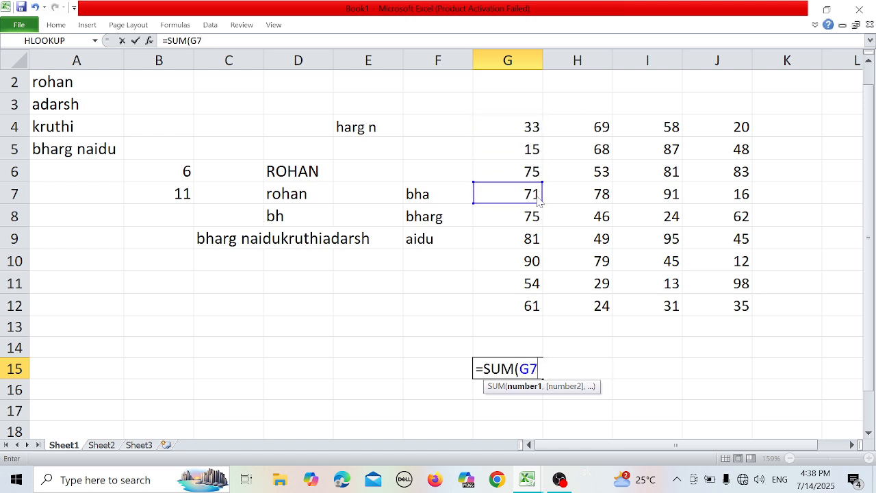
left_click(530, 106)
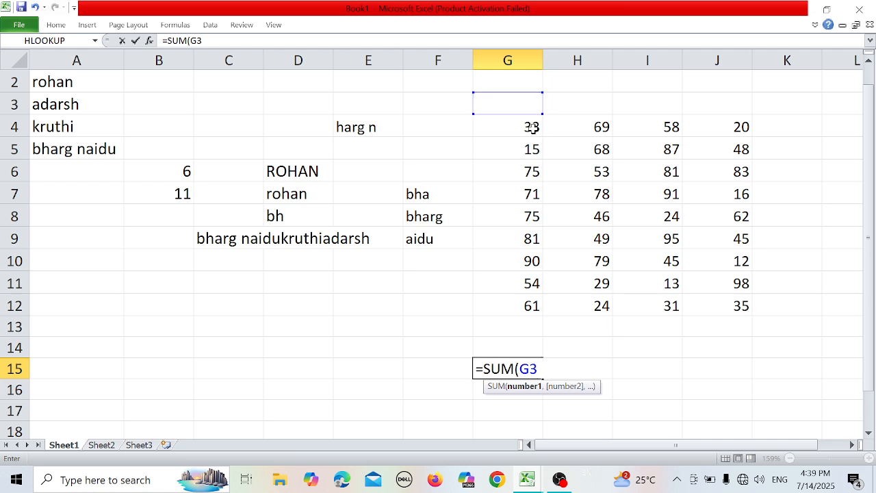
left_click(532, 118)
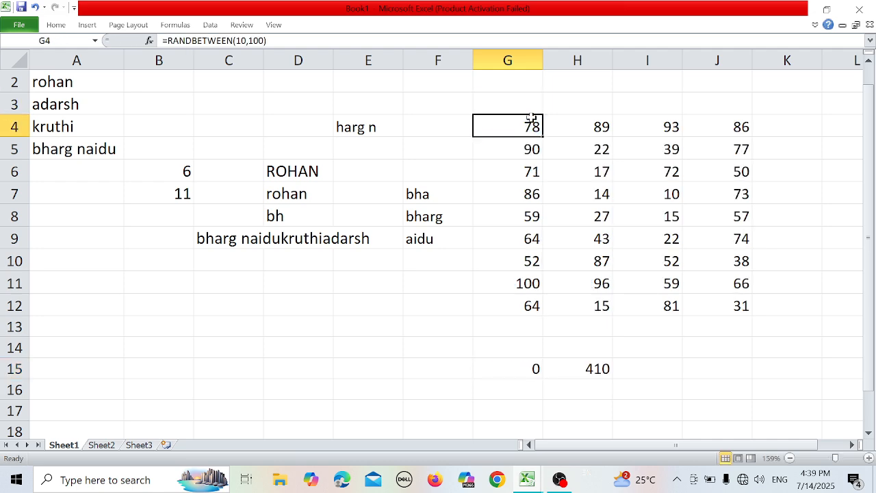
left_click_drag(532, 126, 533, 304)
key("Return")
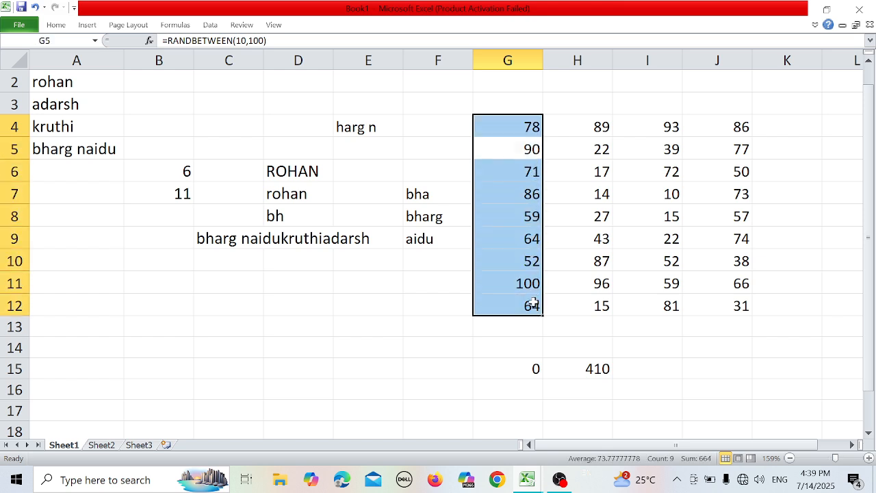
Step: Enter a SUM formula in I13 that adds the numbers in G4:G12
left_click(646, 335)
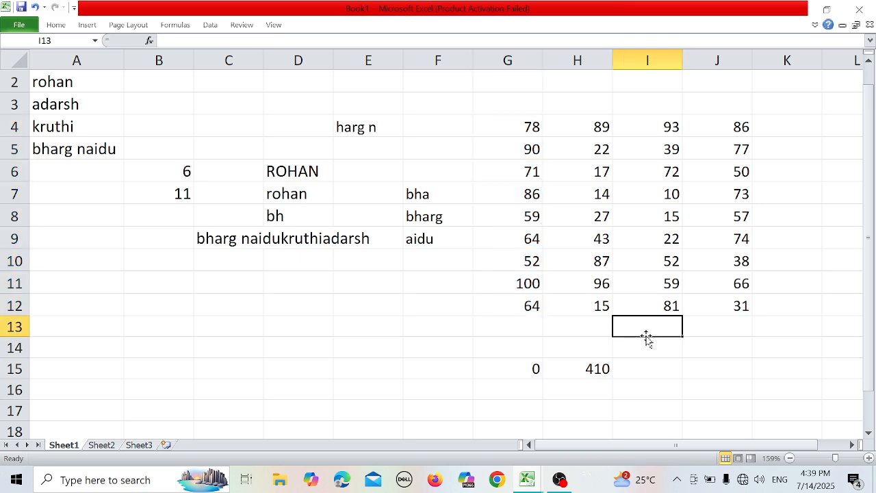
type("= su")
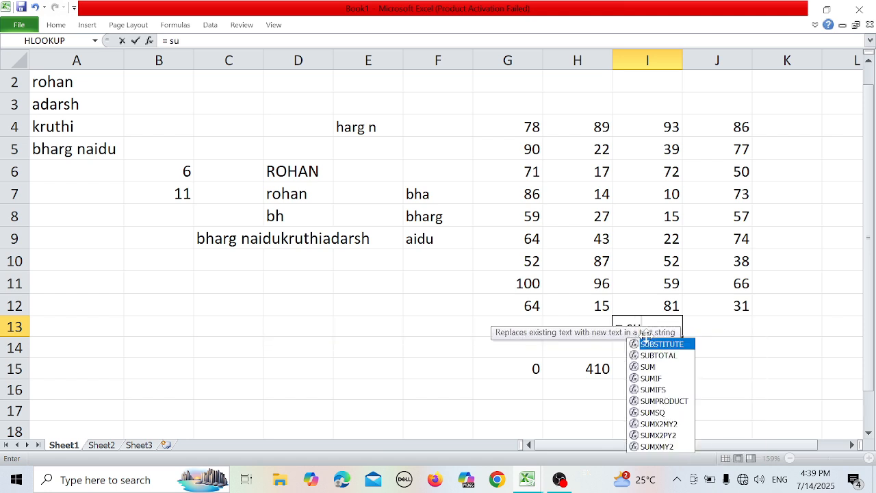
type("m")
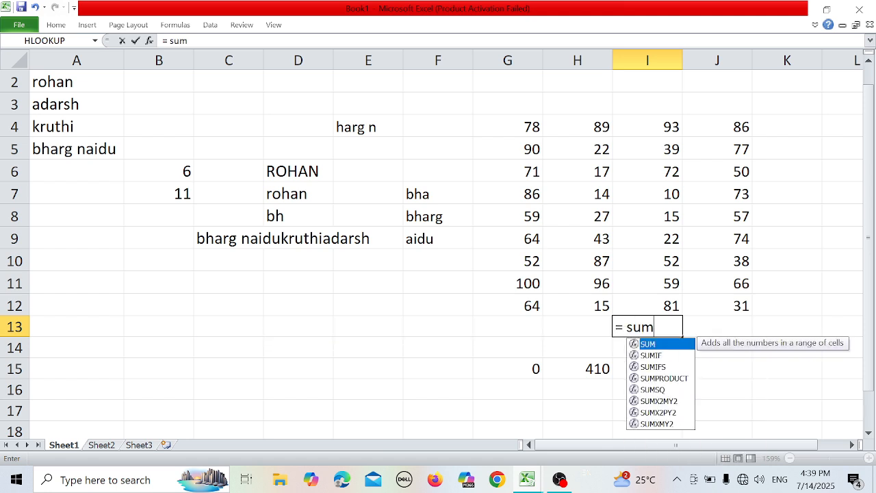
double_click(647, 343)
left_click_drag(532, 134, 536, 294)
key("Return")
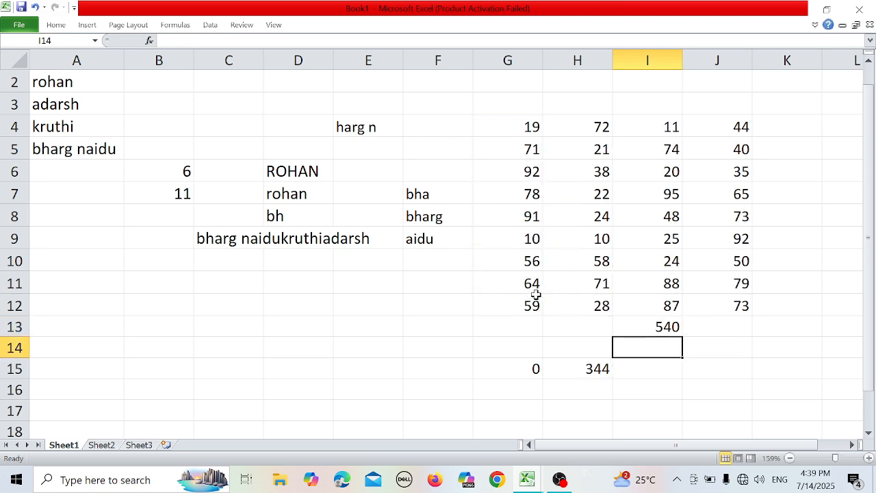
Step: Highlight the sum cells I13 and H15 with a yellow fill
left_click(662, 326)
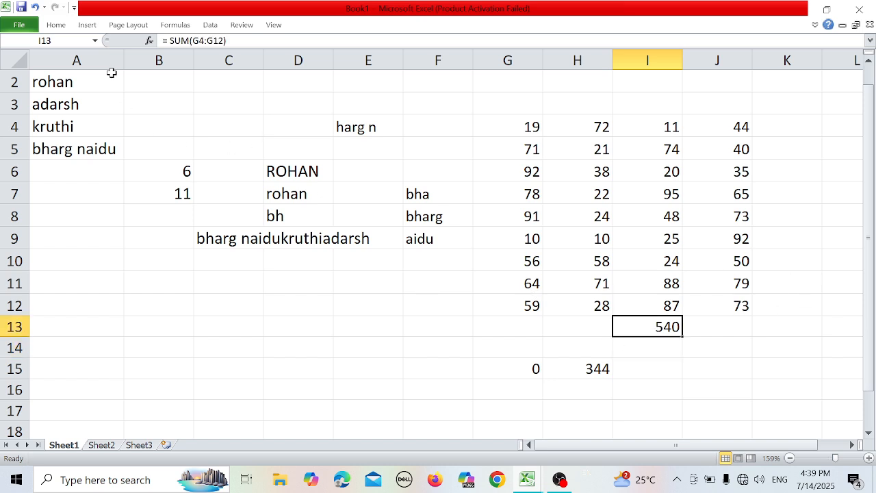
left_click(56, 25)
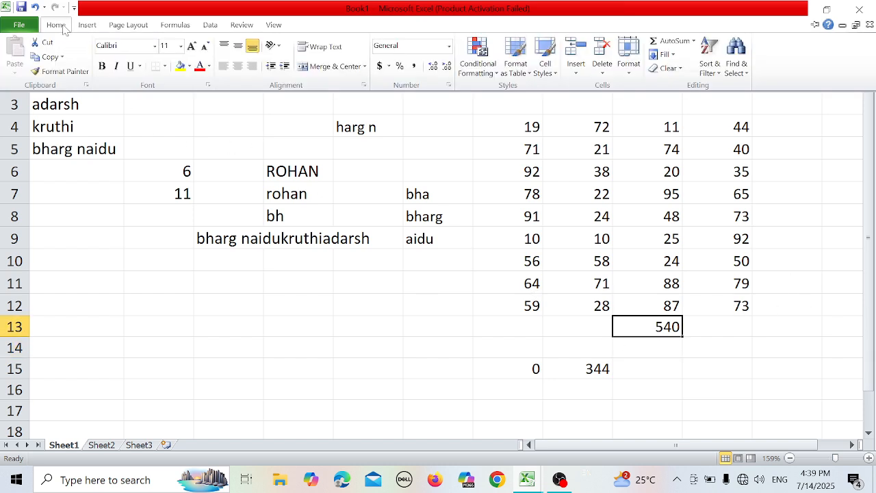
left_click(181, 65)
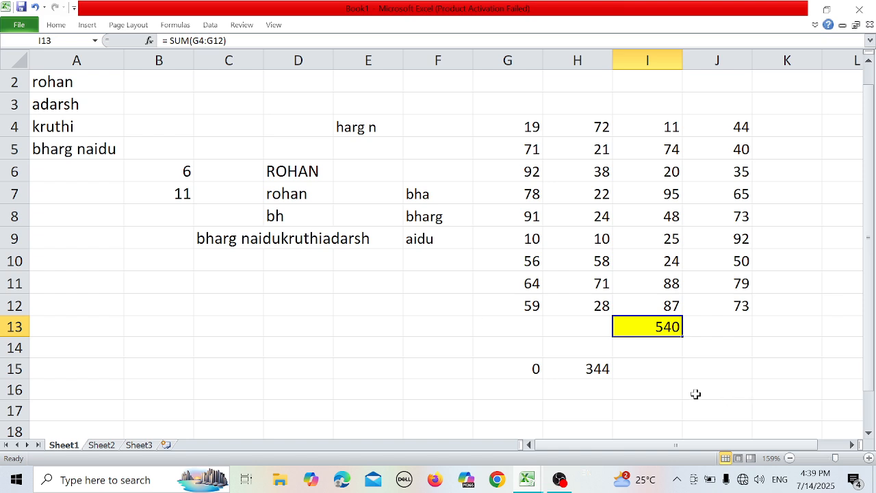
left_click(600, 372)
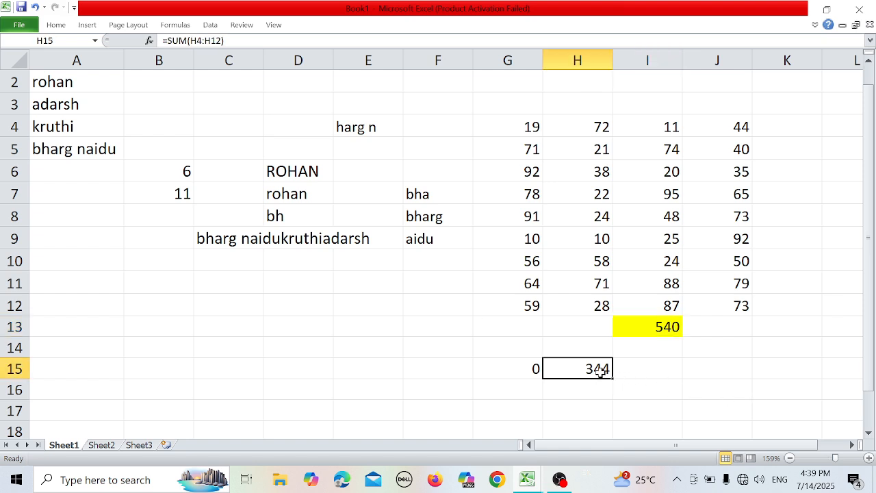
left_click(61, 27)
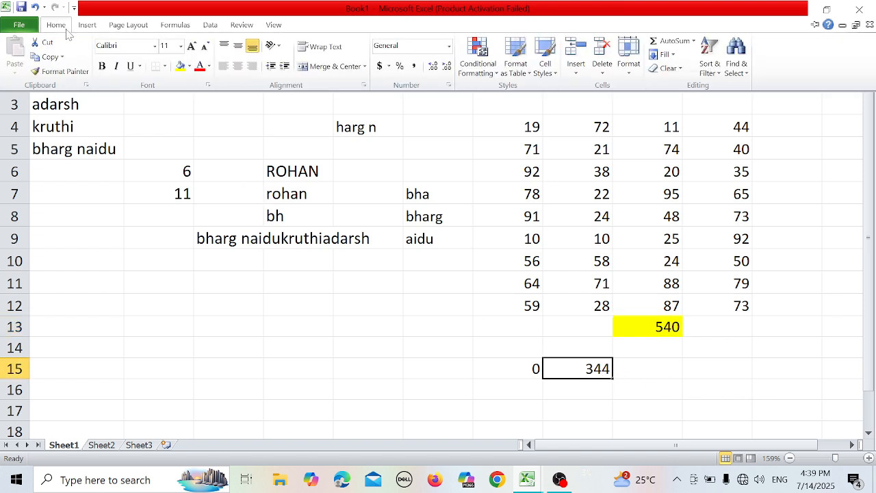
left_click(180, 66)
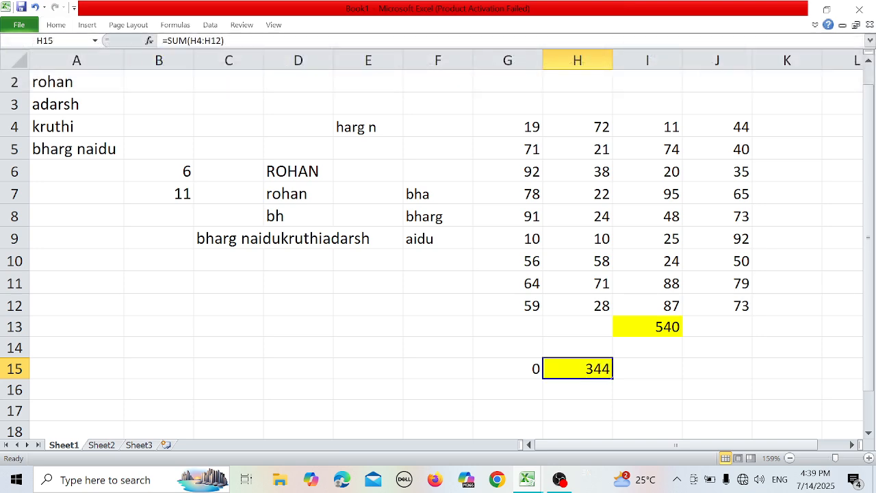
Step: Replace the formula in H15 with an AutoSum of the range E3:I5
left_click(59, 26)
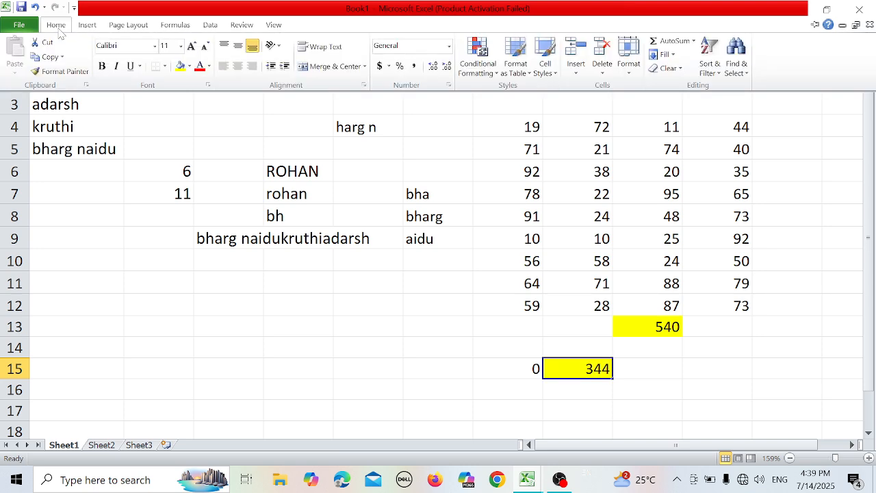
left_click(688, 43)
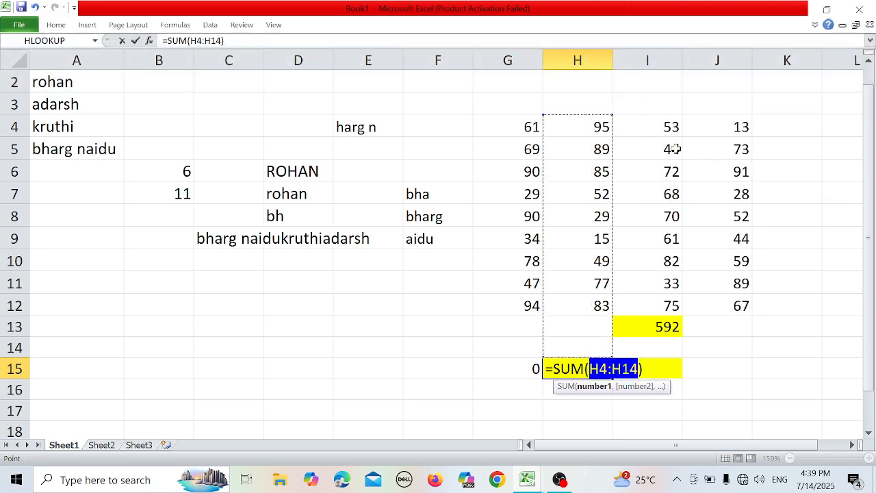
left_click(671, 147)
left_click_drag(559, 119, 376, 103)
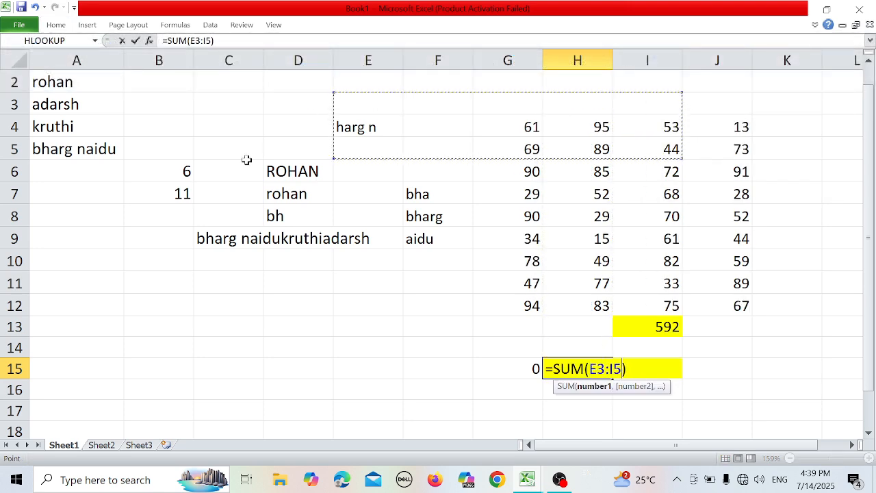
left_click(54, 25)
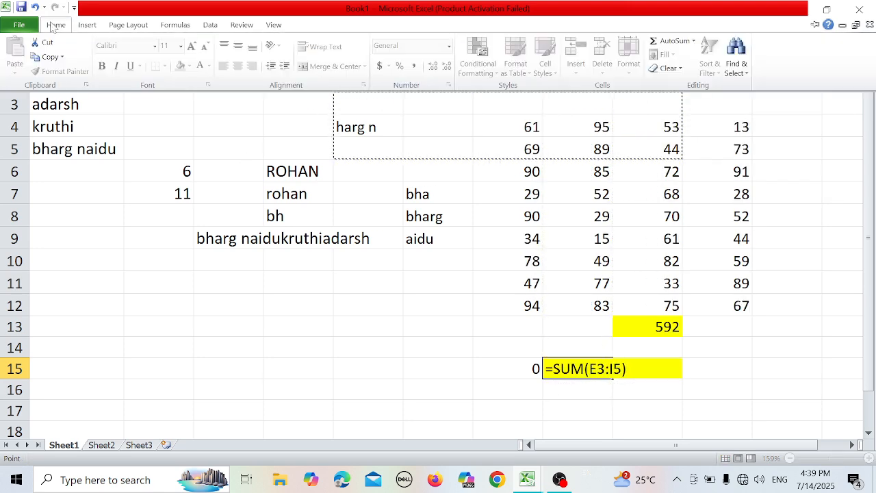
left_click(668, 41)
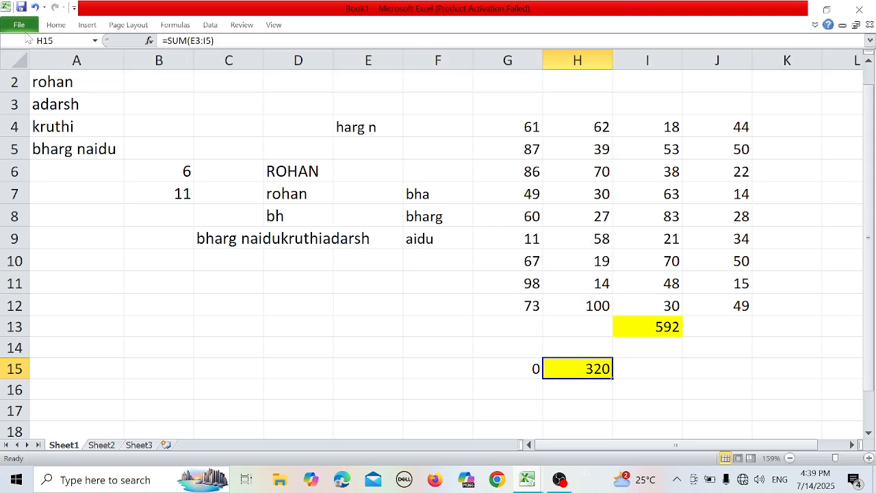
left_click(55, 25)
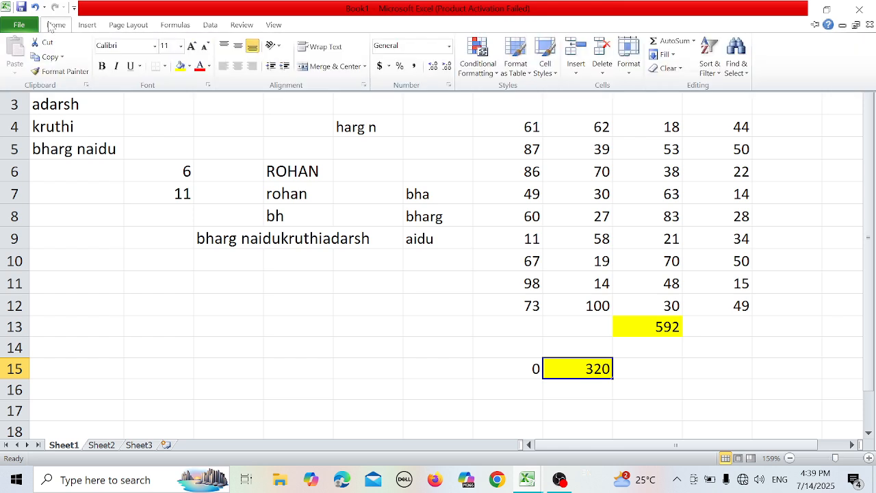
left_click(694, 41)
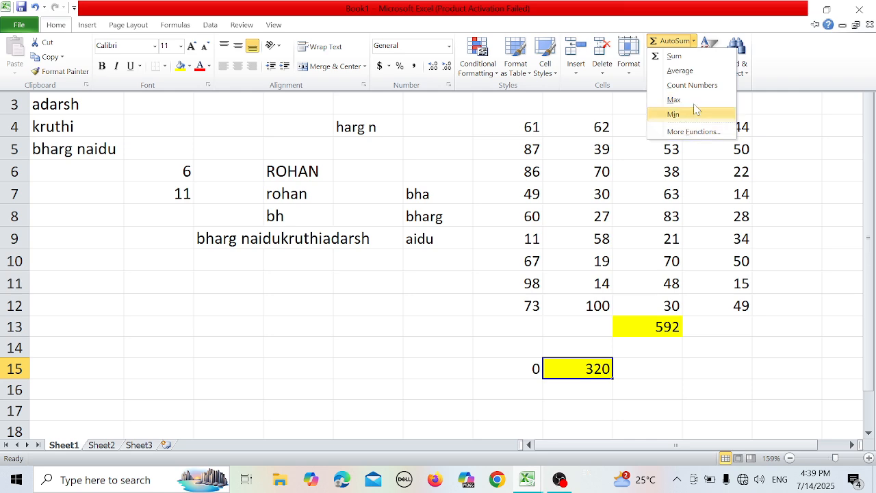
left_click(841, 123)
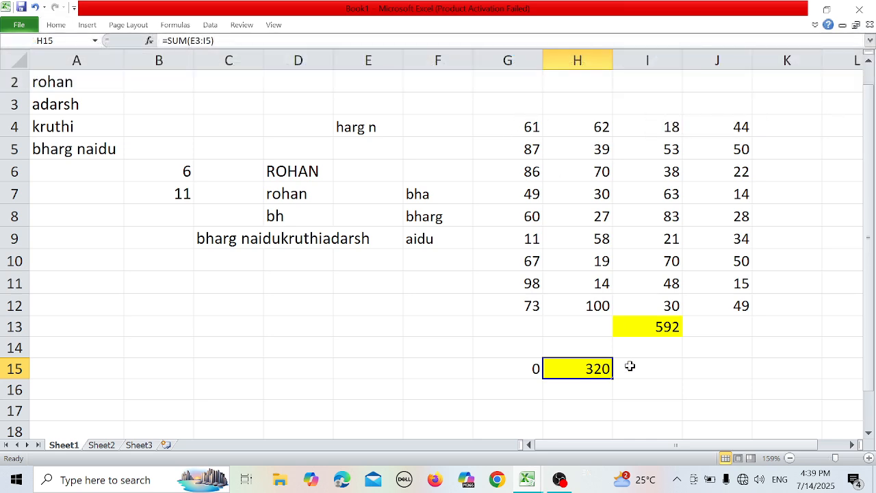
Step: Enter an AVERAGE formula in I16 that averages the two sum cells H15 and I13
left_click(650, 386)
type("=av")
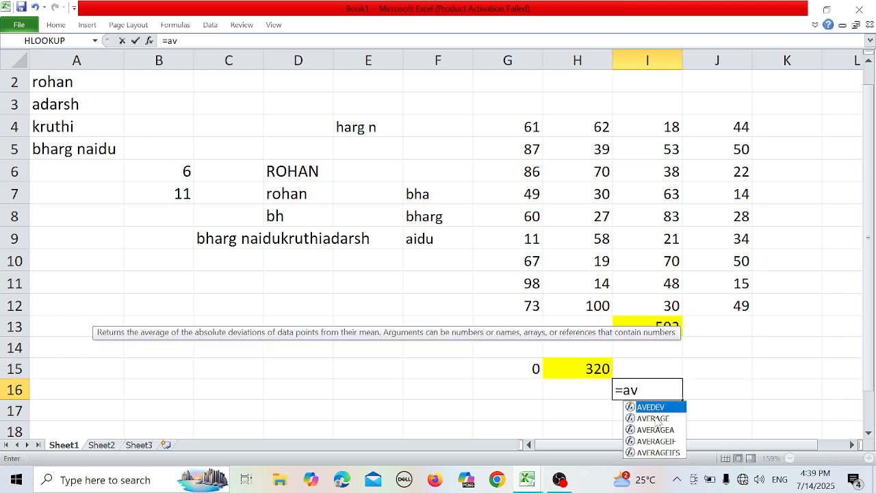
double_click(653, 419)
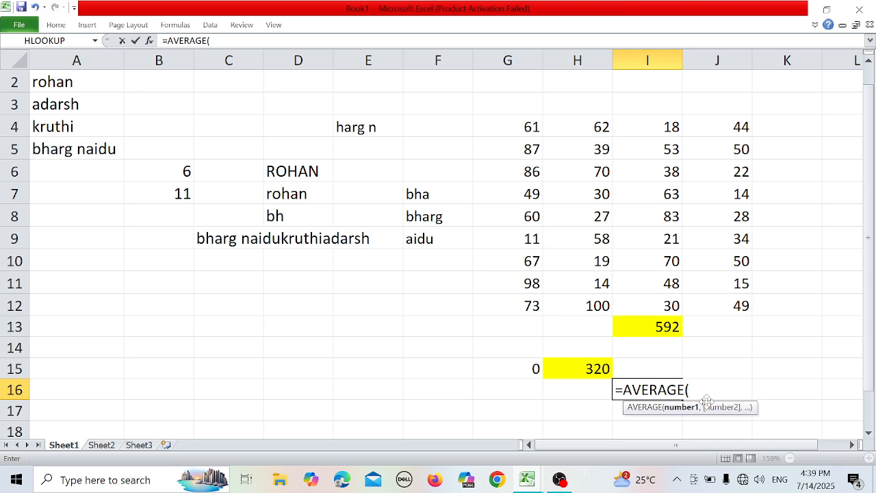
left_click(576, 369)
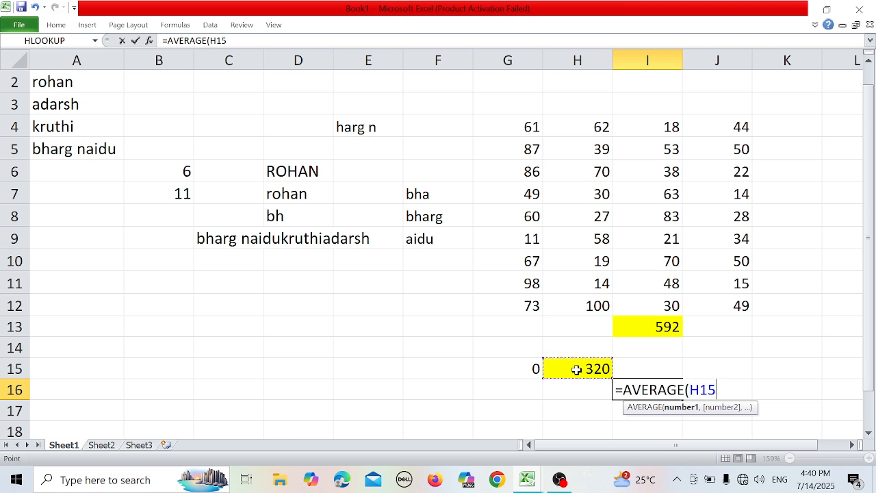
type(",")
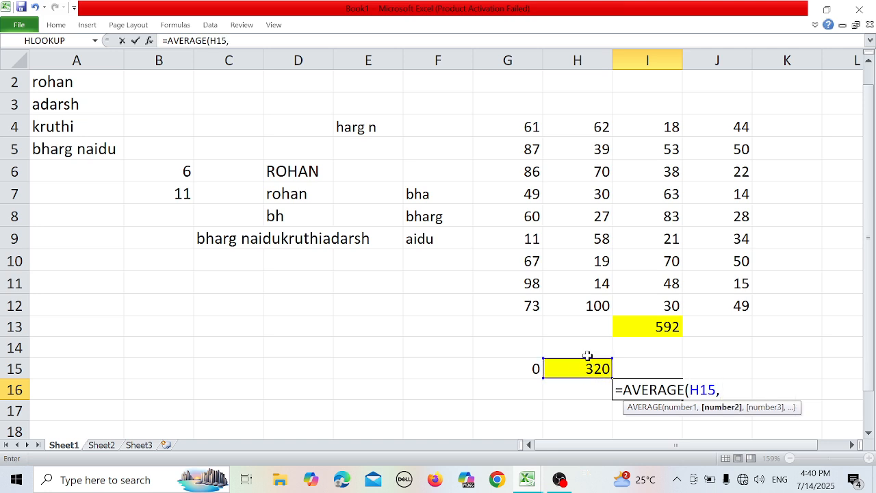
left_click(664, 324)
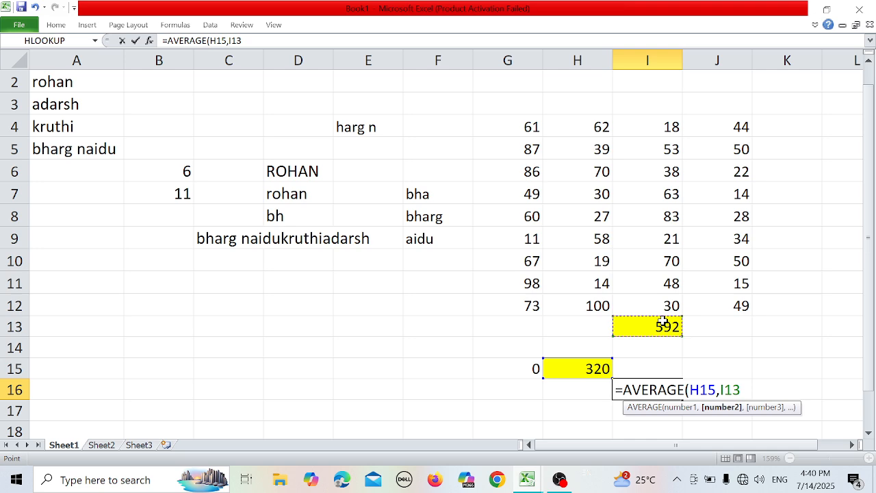
key("Return")
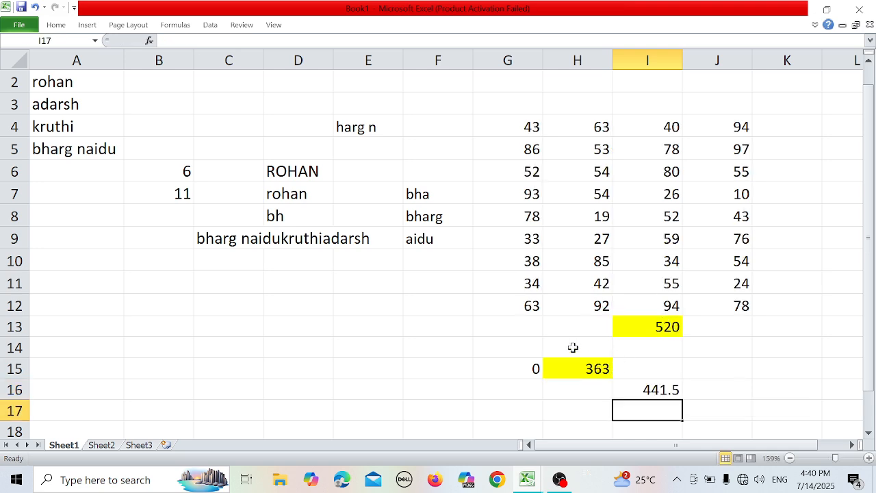
left_click(625, 389)
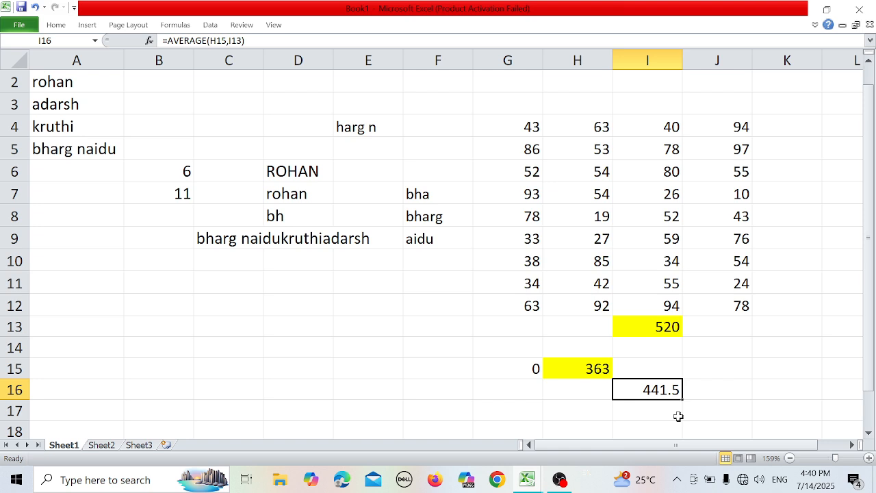
left_click(720, 374)
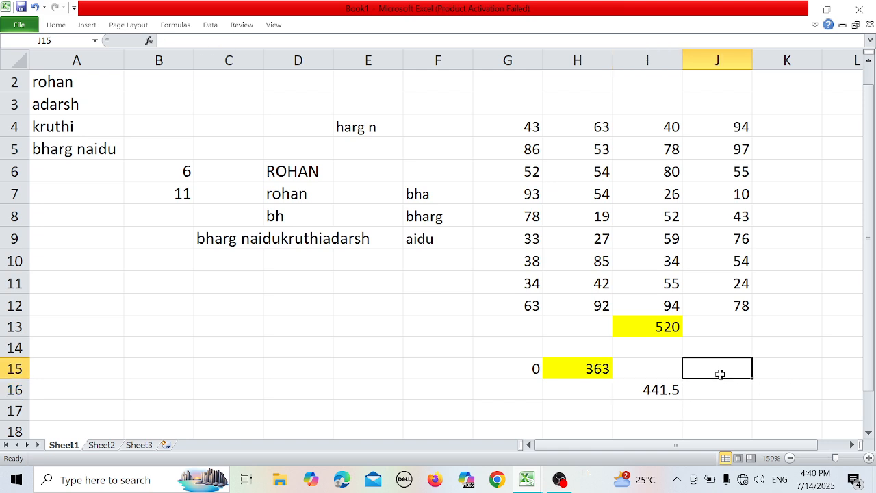
Step: Try to count the column G numbers with a COUNT formula over G4:G13 in G13, accepting the circular reference
left_click(418, 340)
left_click(486, 316)
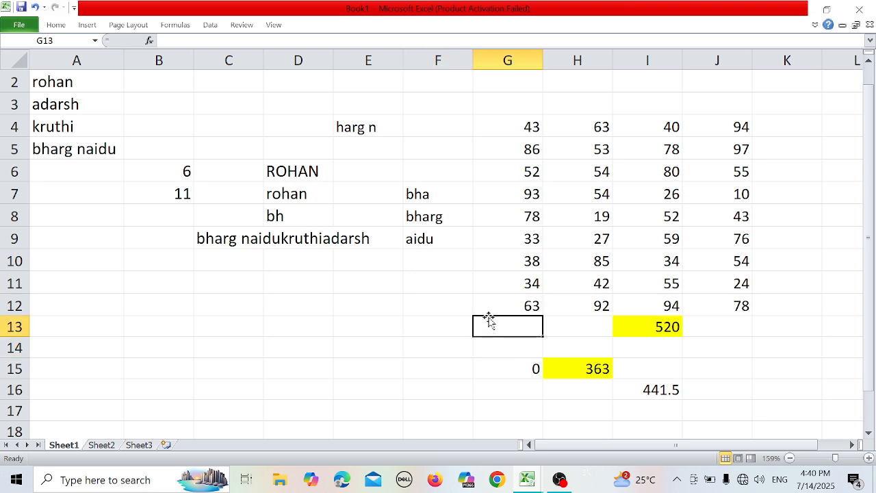
type("=cou")
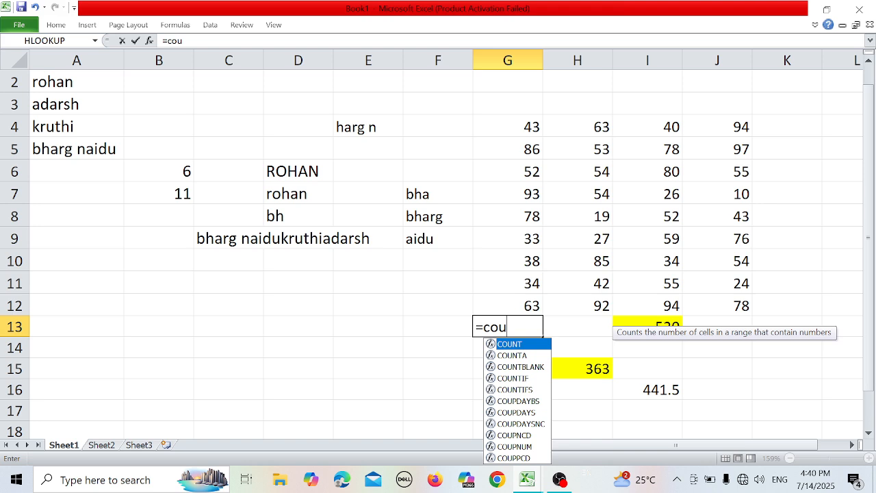
double_click(521, 347)
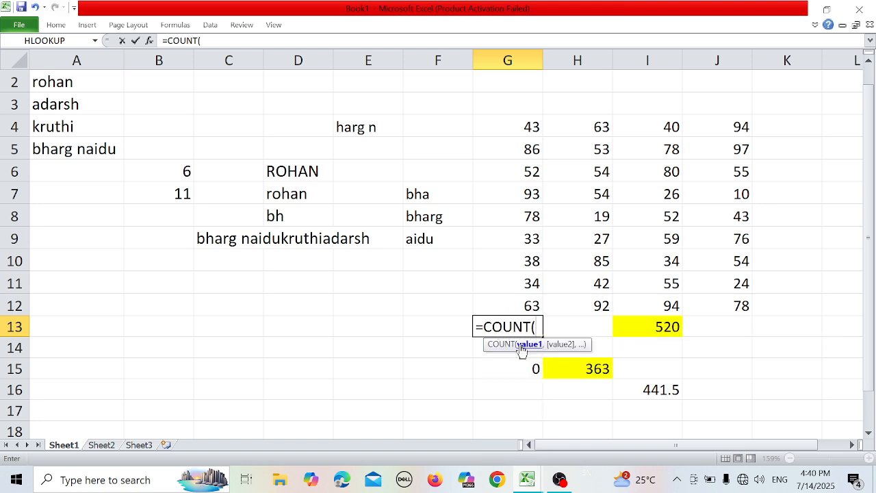
left_click_drag(531, 125, 512, 327)
key("Return")
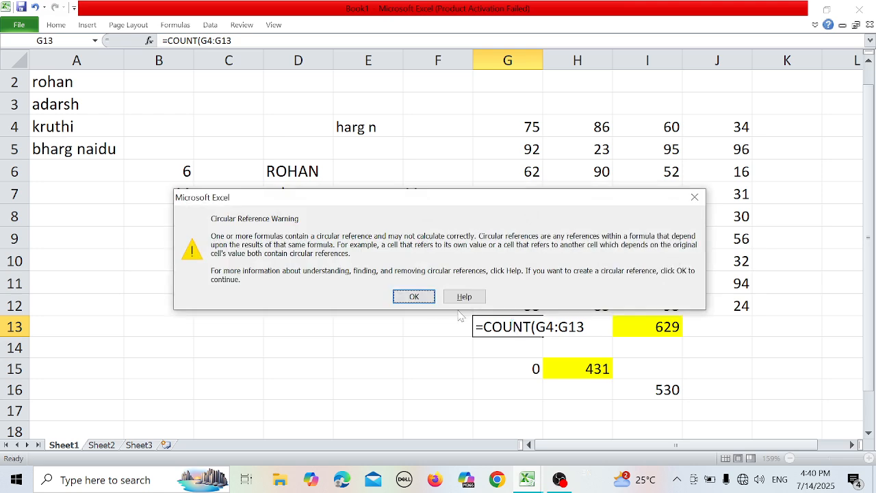
left_click(414, 295)
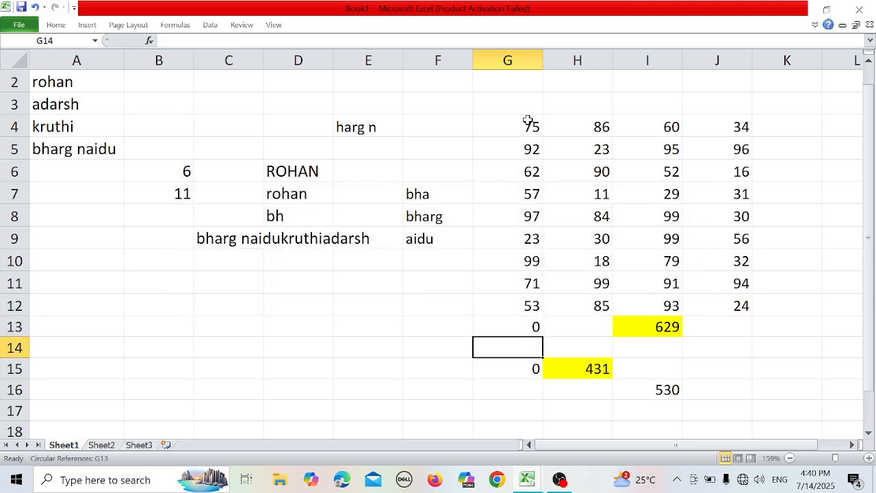
Step: Replace the formula in G15 with a COUNT of the numbers in G4:G12
left_click_drag(528, 121, 519, 298)
left_click(507, 363)
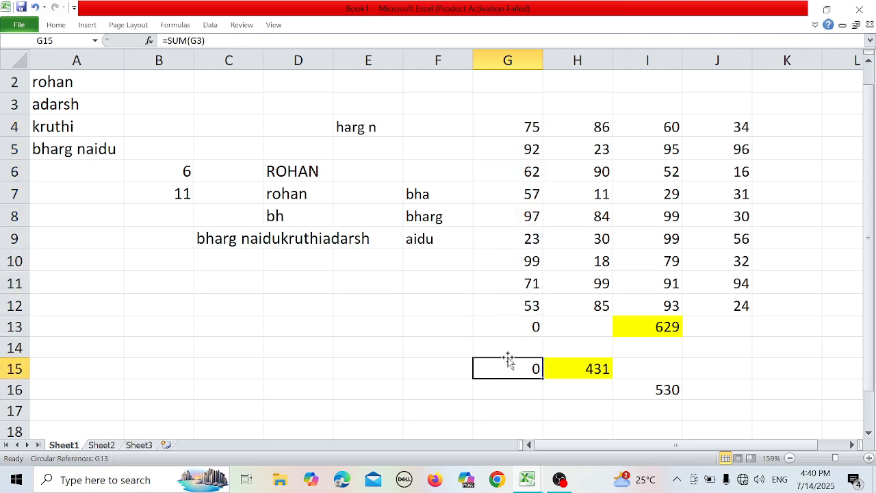
type("=co")
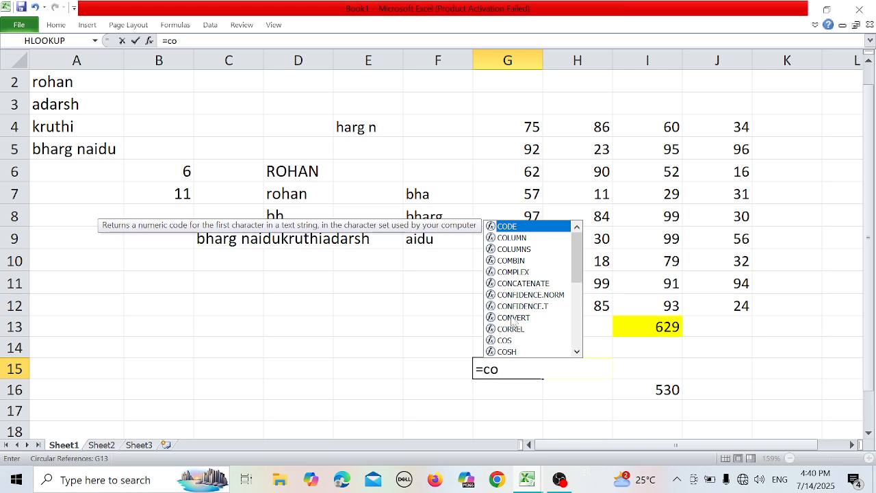
key("BackSpace")
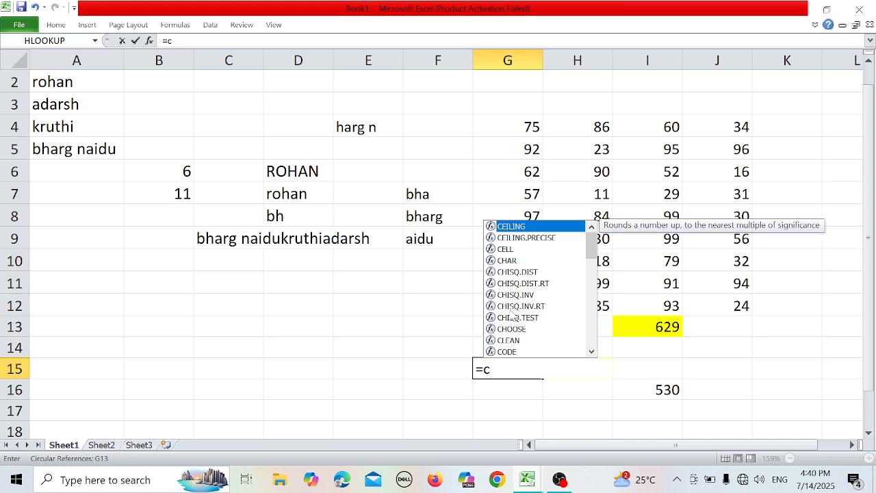
type("u")
key("BackSpace")
type("ou")
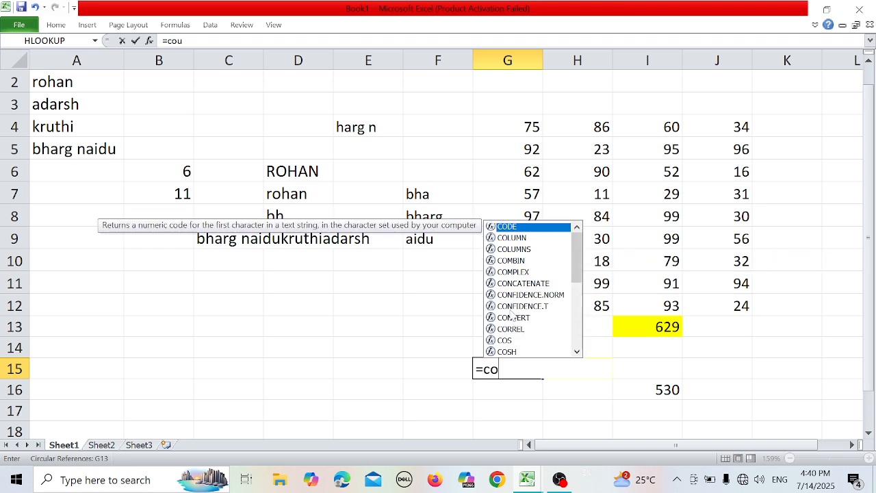
double_click(447, 345)
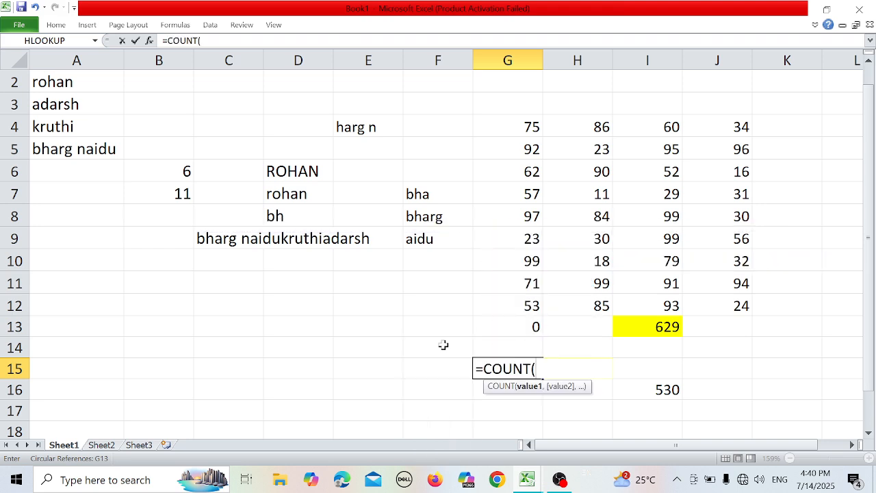
left_click(533, 130)
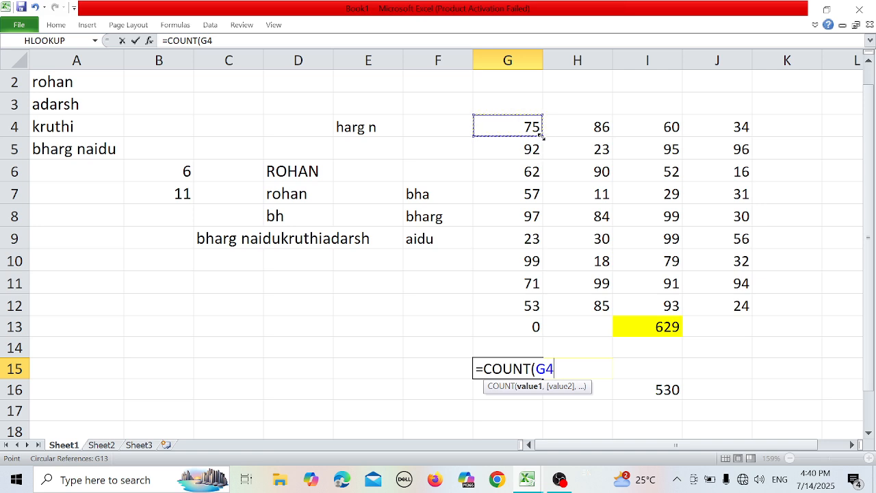
left_click_drag(542, 136, 545, 313)
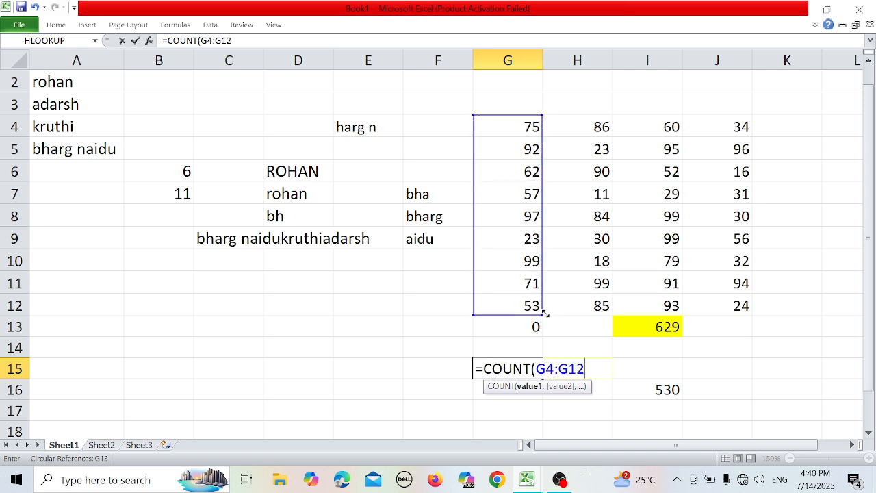
key("Return")
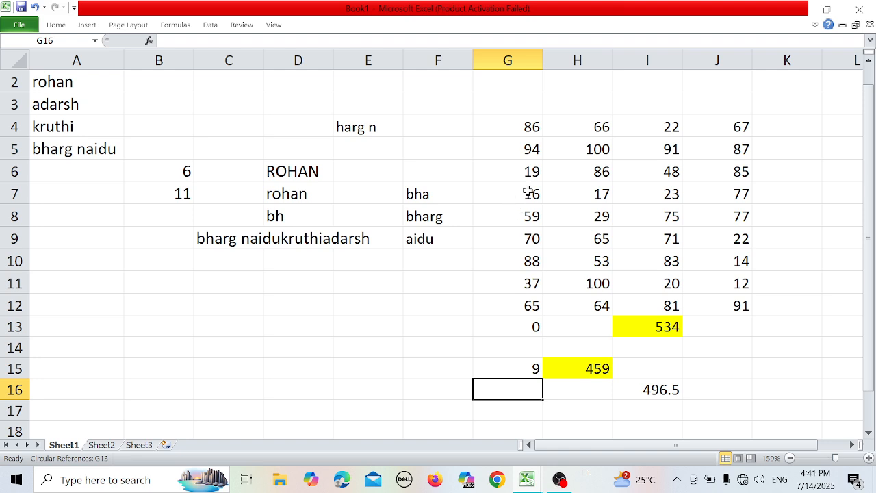
Step: Highlight the count cell G15 with a light purple fill
left_click(525, 364)
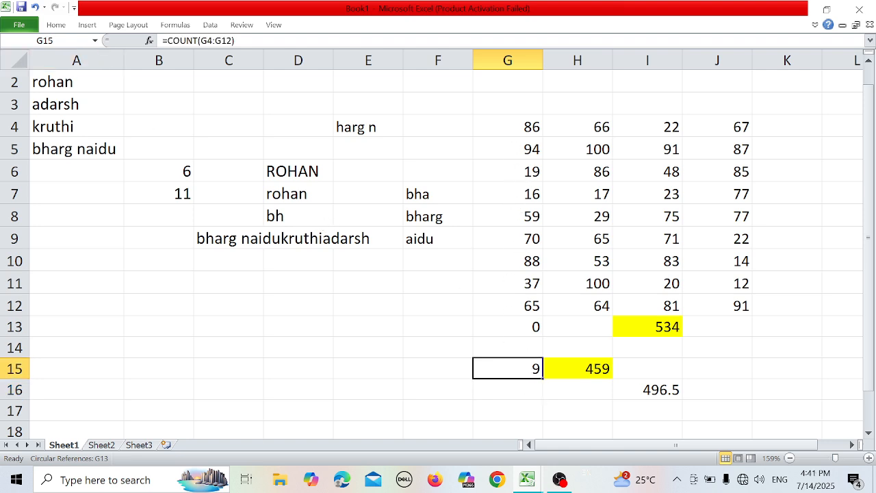
left_click(56, 24)
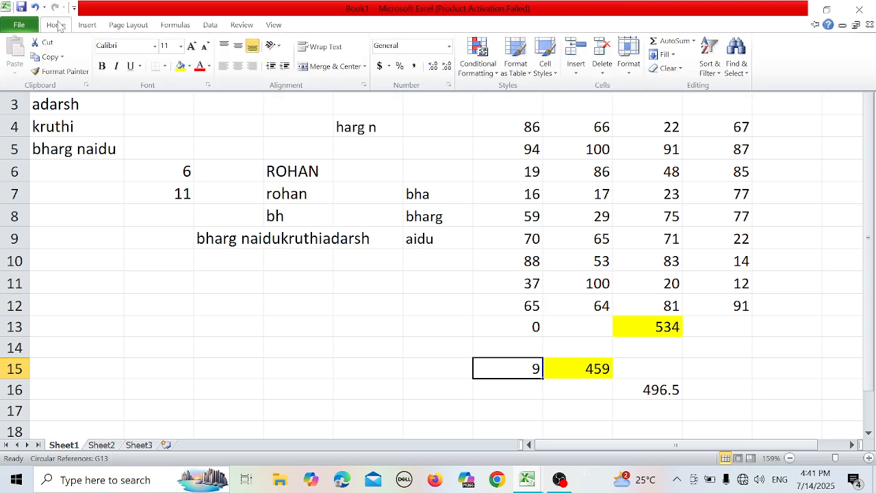
left_click(189, 65)
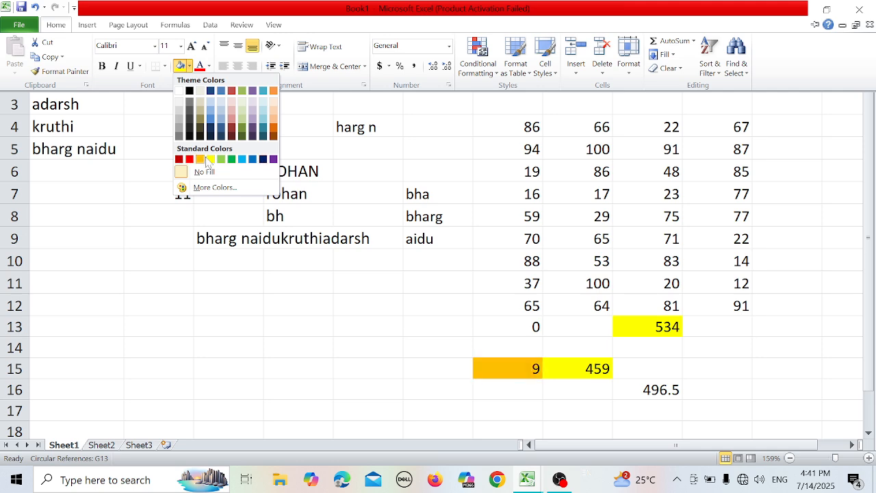
left_click(252, 123)
key("ctrl+F1")
left_click(745, 308)
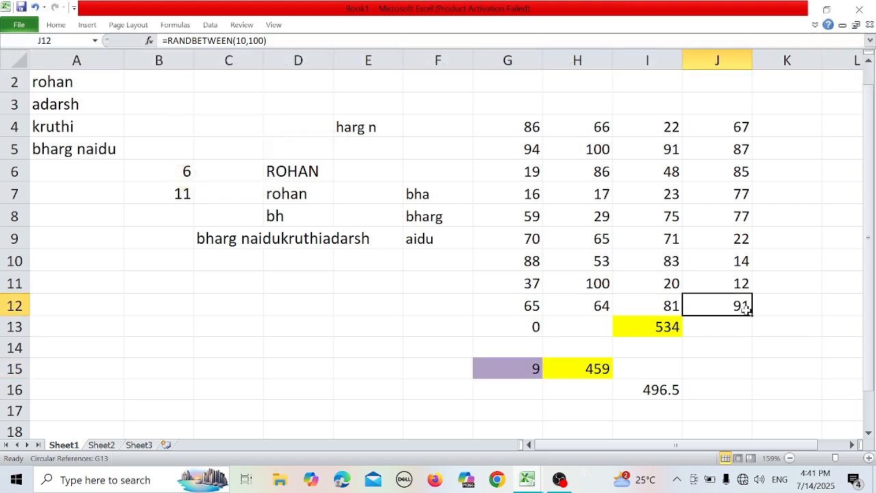
Step: Try to find column G's minimum in J16 by extending an AutoSum into =SUM(G16=MIN(G4:G13)), accepting the proposed formula correction
left_click(718, 385)
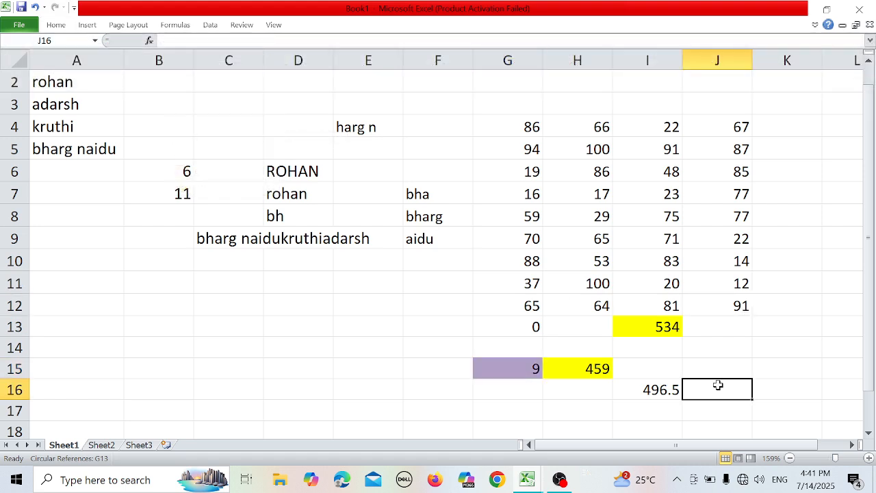
left_click(57, 26)
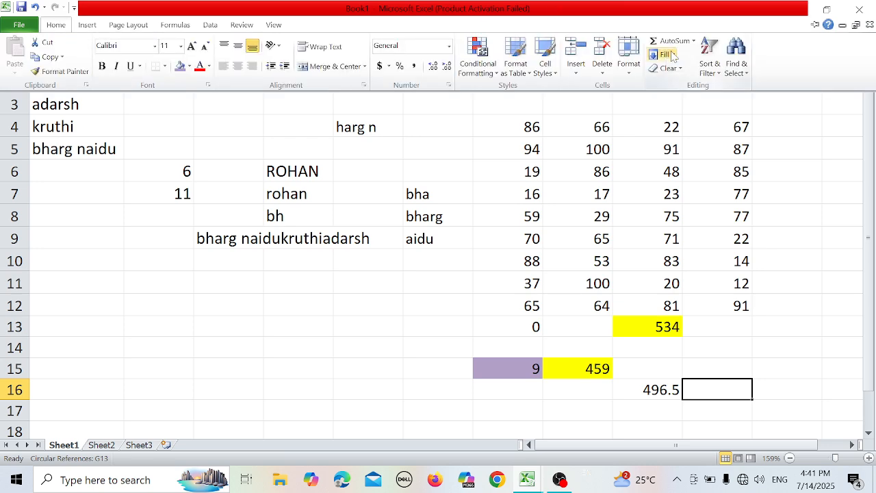
left_click(690, 45)
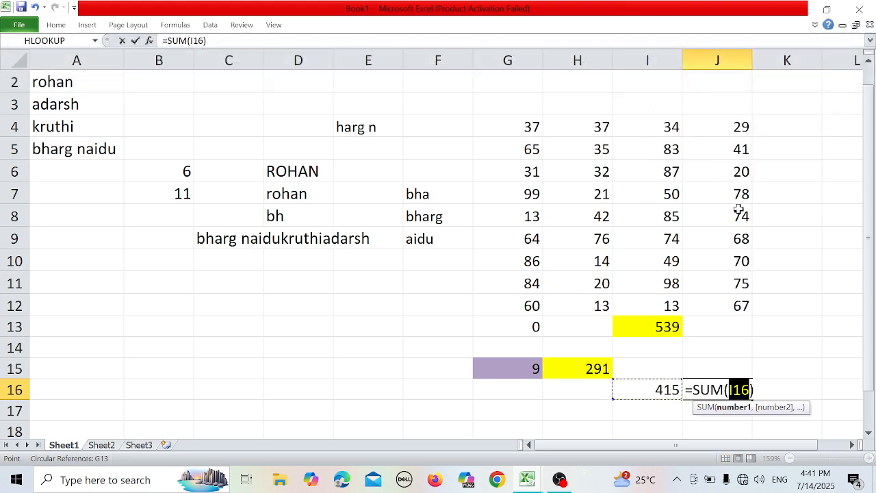
left_click(811, 263)
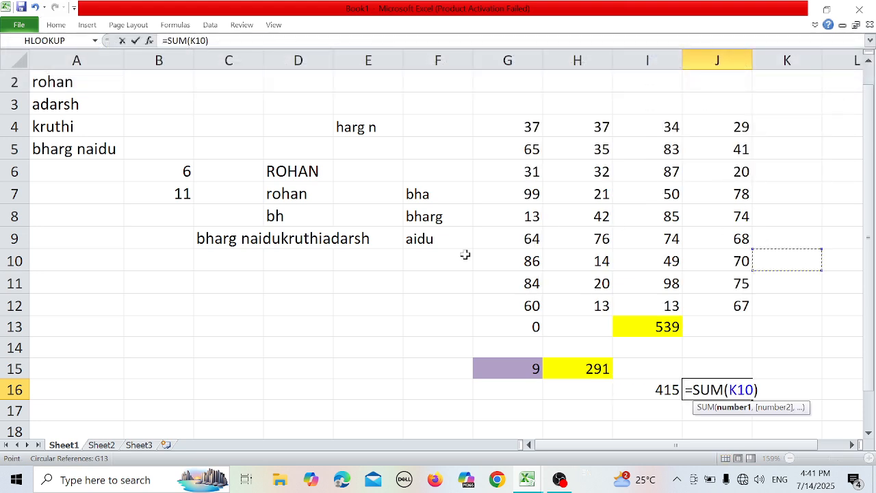
left_click(462, 392)
left_click(487, 398)
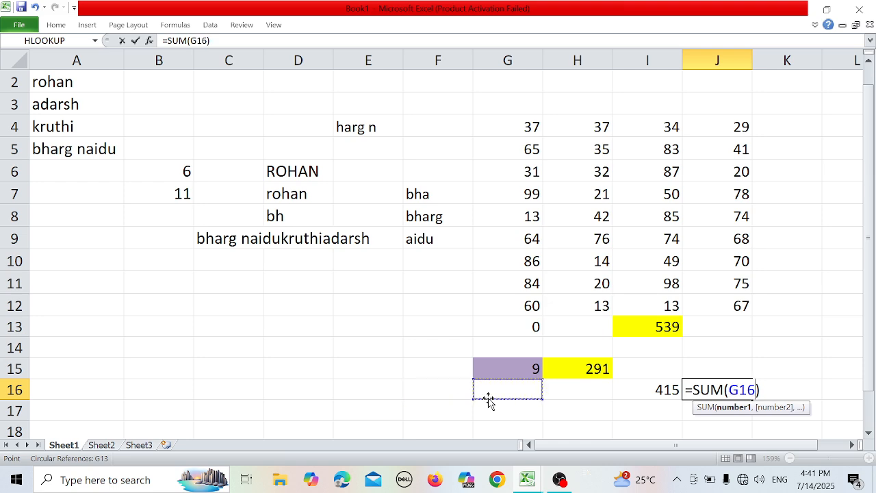
type("=mi")
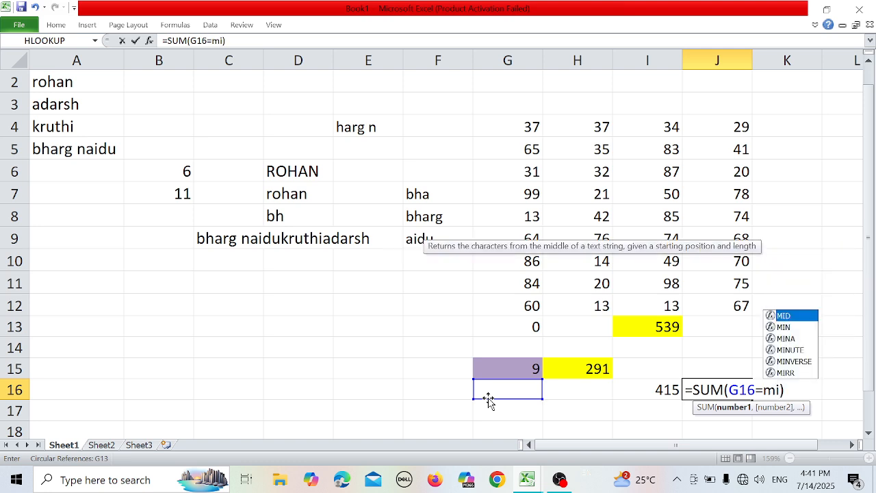
double_click(787, 327)
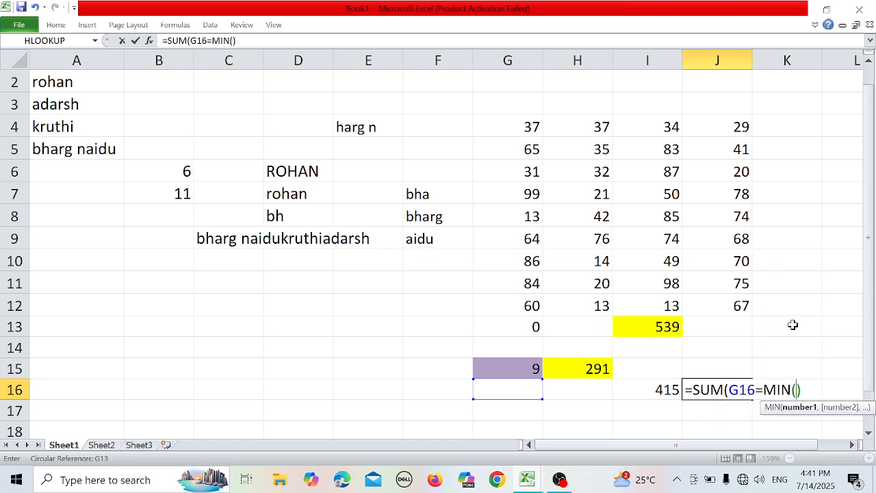
left_click_drag(534, 128, 521, 326)
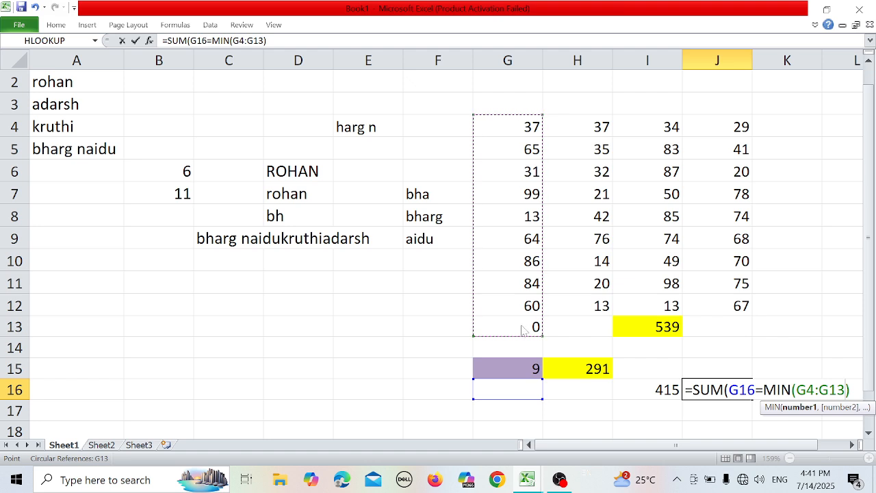
key("Return")
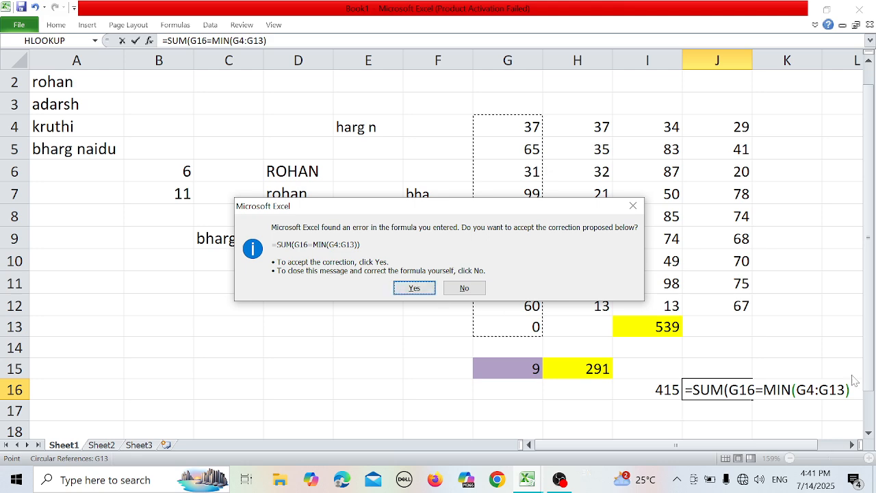
left_click(414, 288)
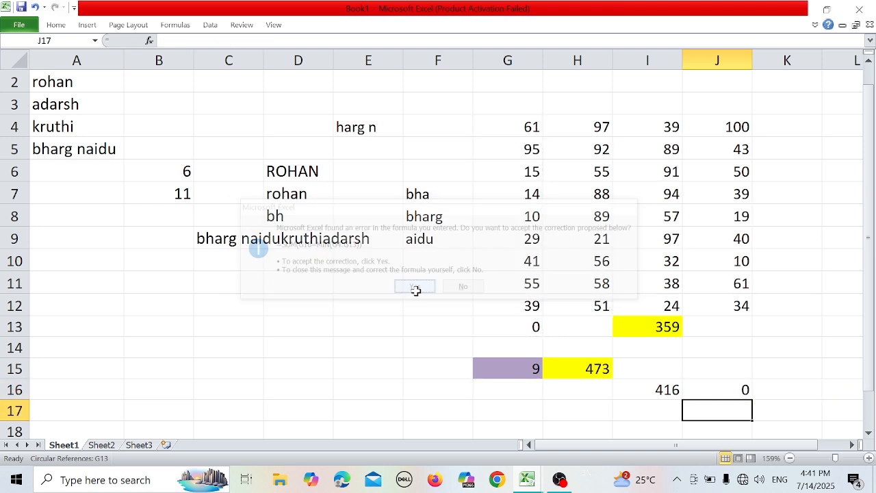
Step: Find the minimum of the column G numbers in E14 with a MIN formula over G4:G12
left_click(378, 344)
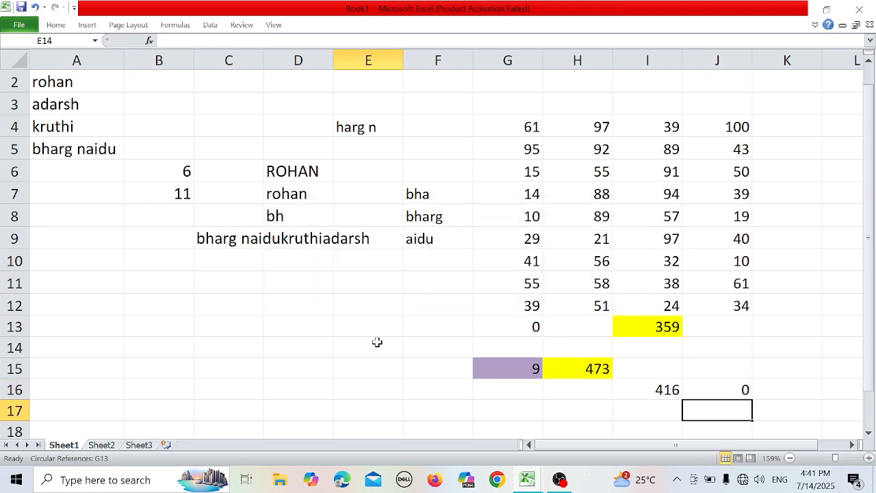
type("=")
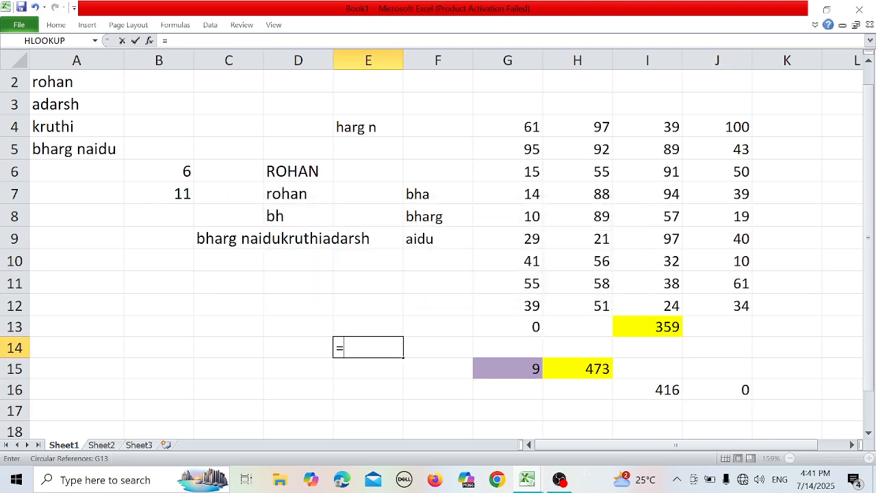
type("mi")
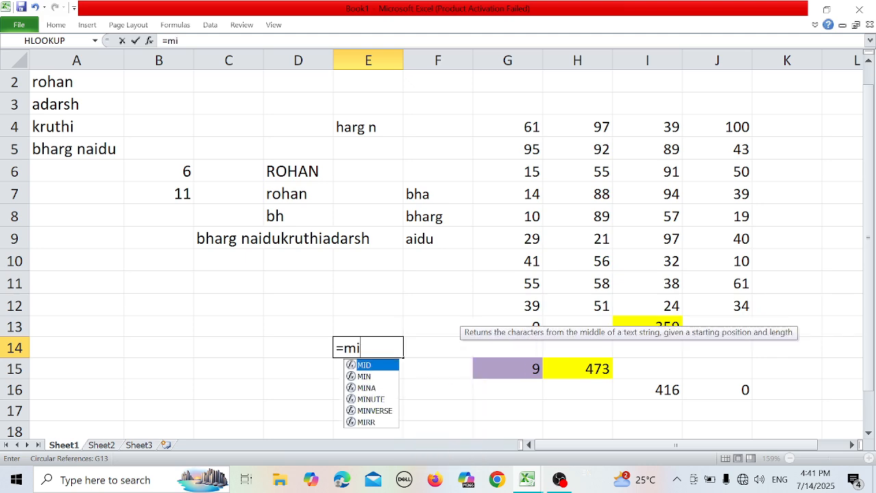
double_click(364, 377)
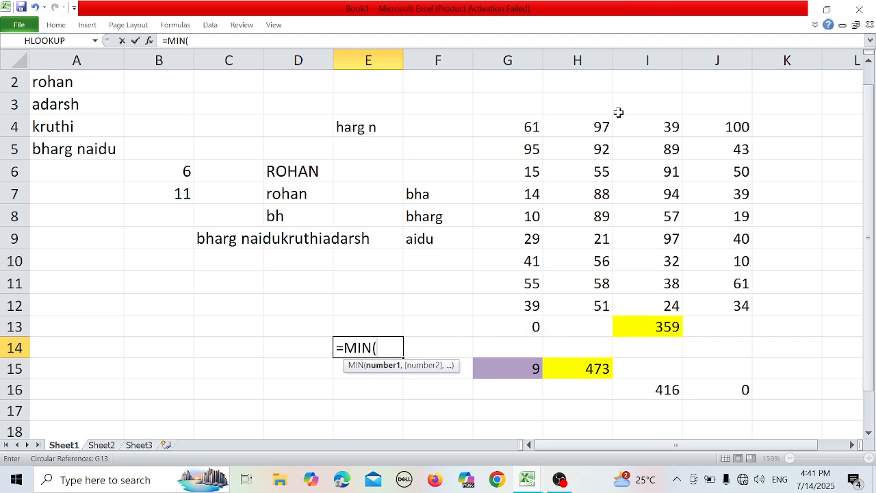
left_click(532, 126)
left_click_drag(532, 127, 524, 314)
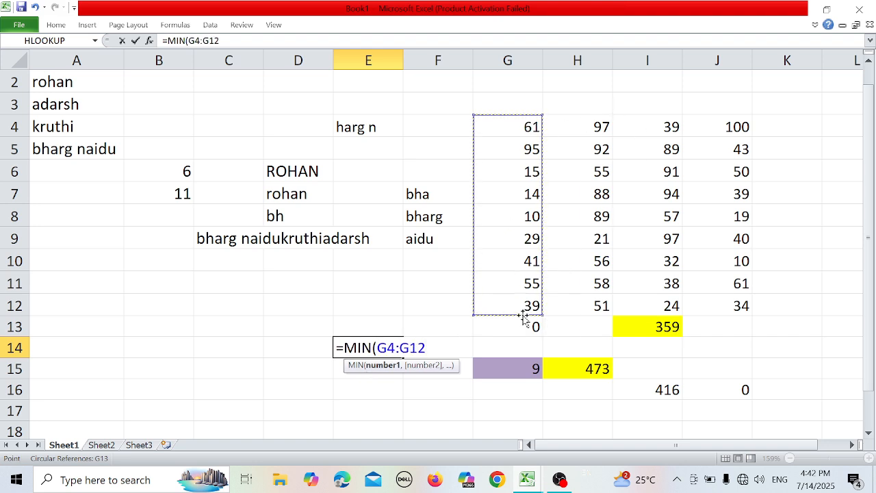
key("Return")
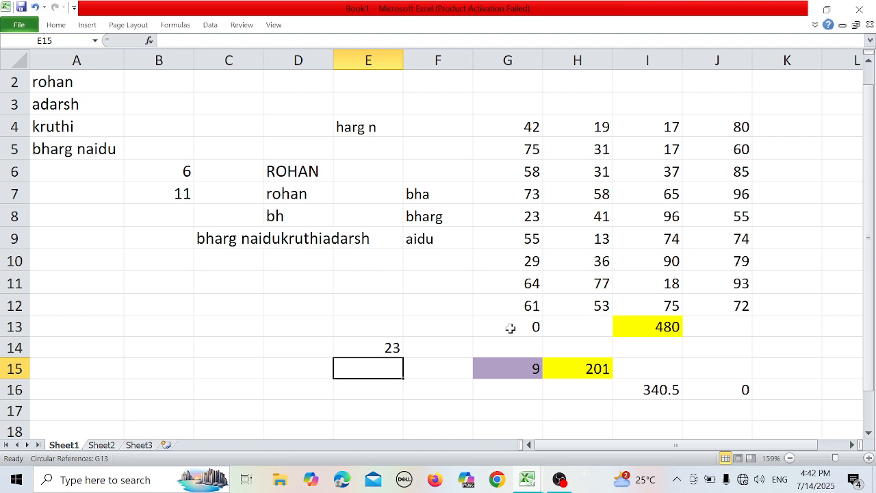
left_click(370, 347)
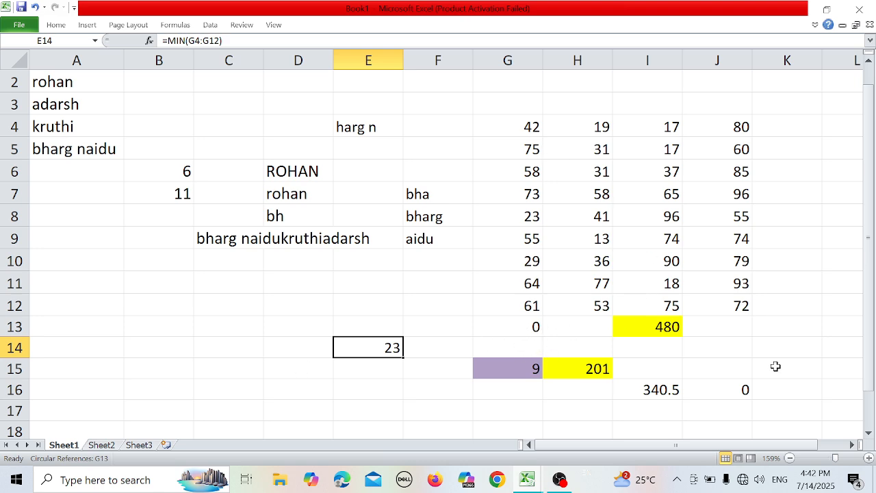
Step: Find the maximum of the column J numbers in J15 with a MAX formula over J4:J12
left_click(729, 367)
type("ma")
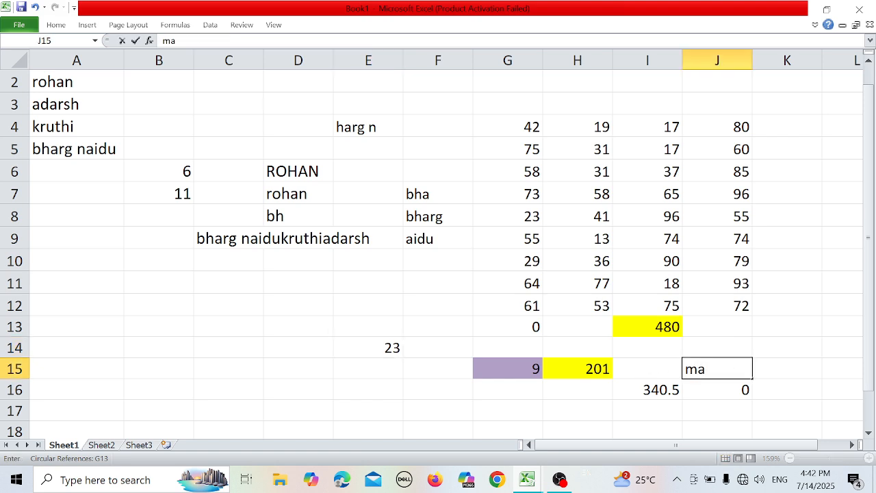
key("Escape")
type("=ma")
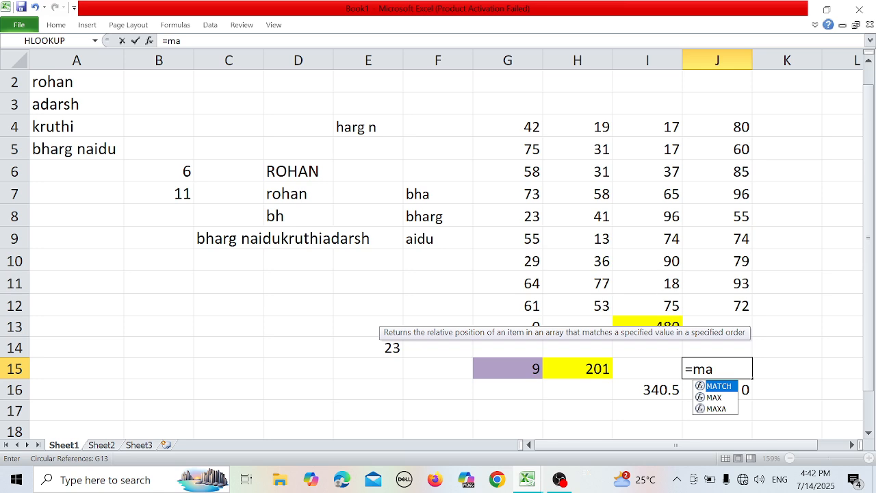
double_click(716, 396)
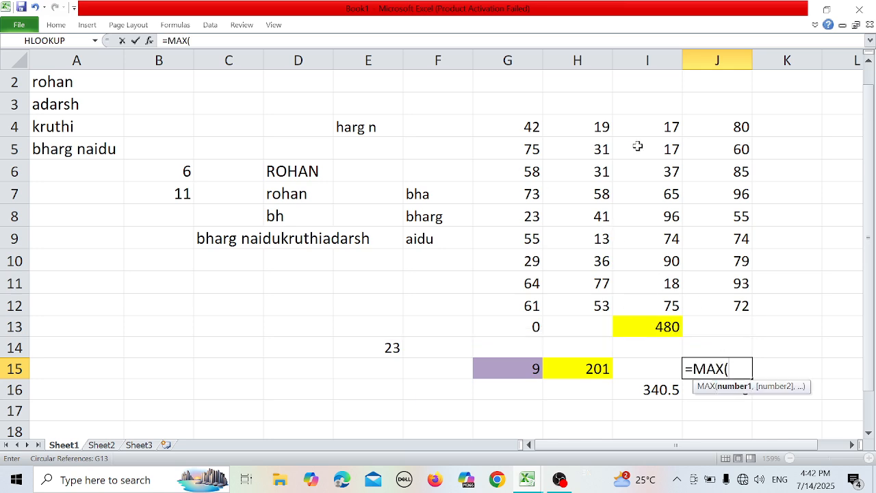
left_click_drag(746, 128, 735, 308)
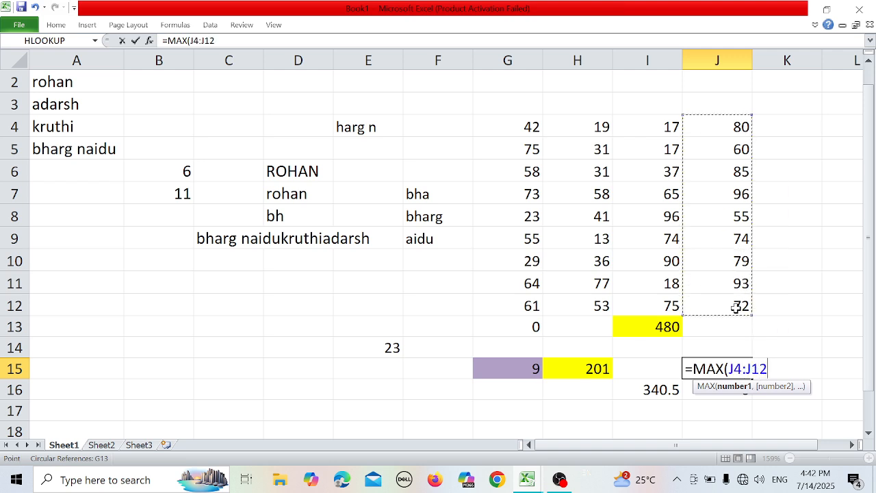
key("Return")
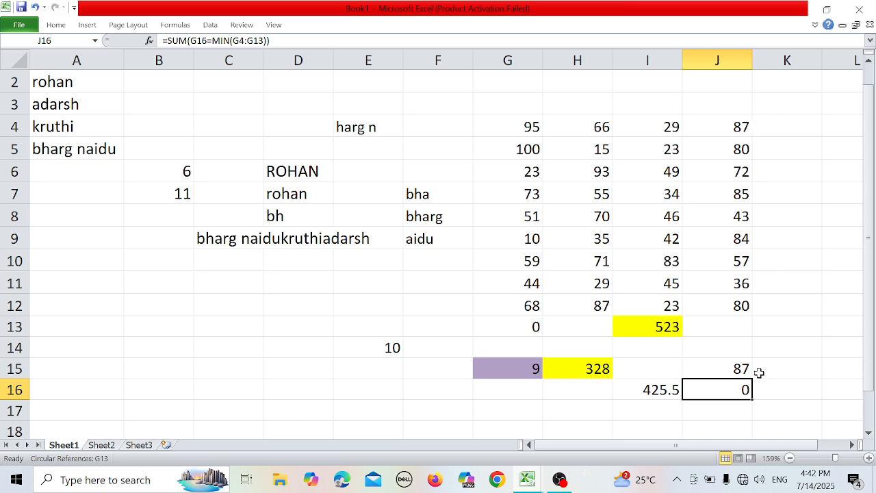
Step: Examine the function arguments of the SUM formula in J16 without changing them
left_click(56, 24)
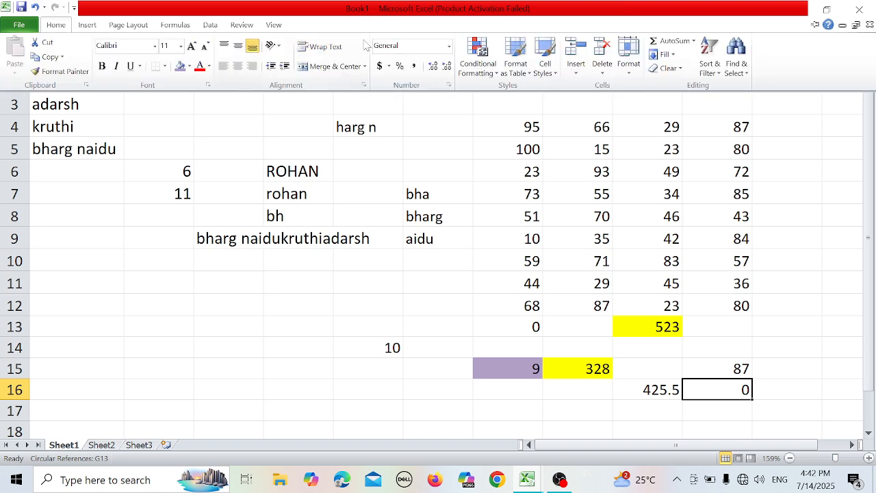
left_click(693, 41)
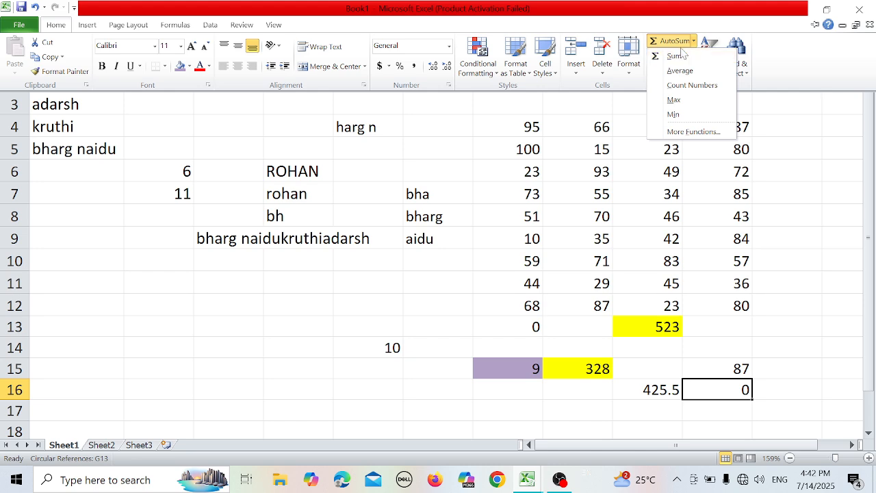
left_click(689, 133)
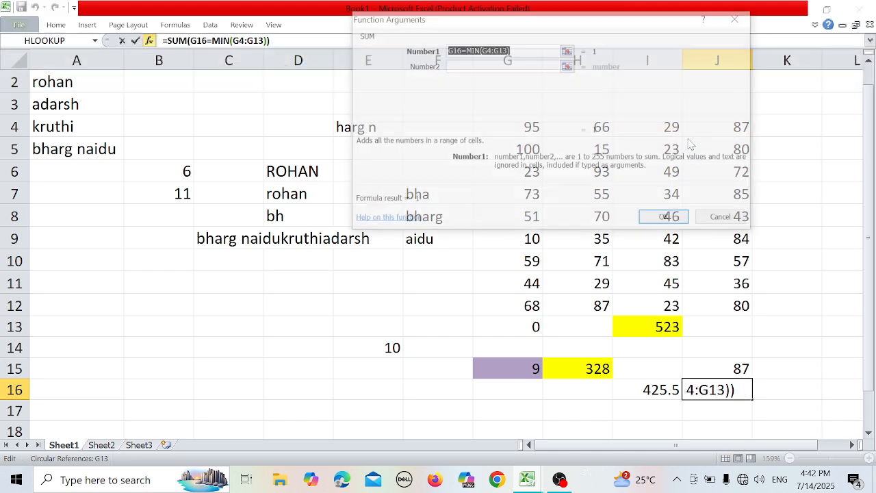
left_click(674, 220)
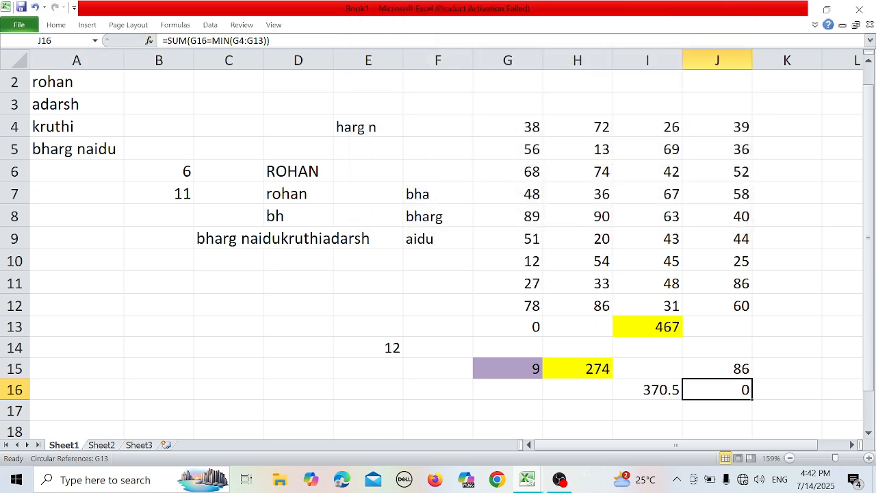
left_click(44, 40)
left_click(57, 28)
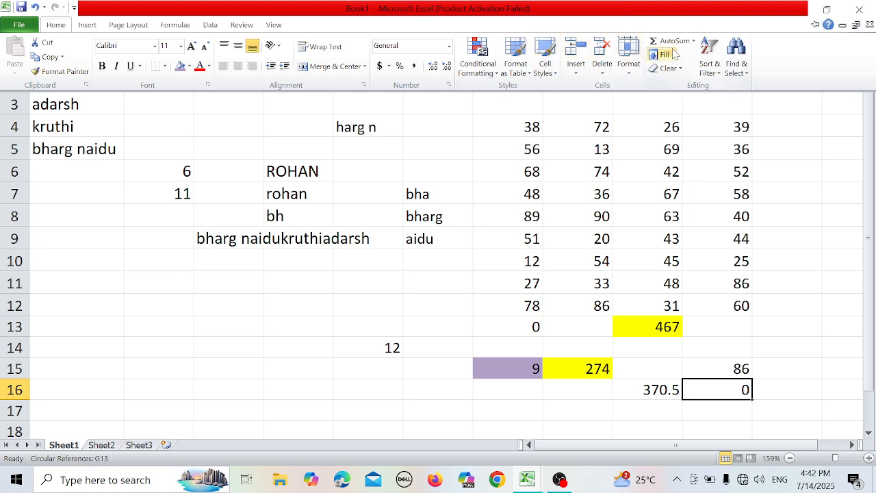
left_click(693, 42)
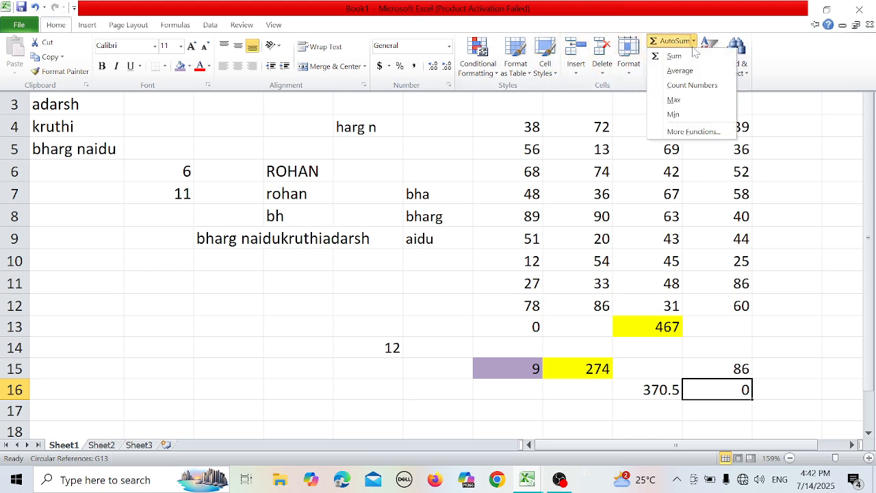
left_click(694, 130)
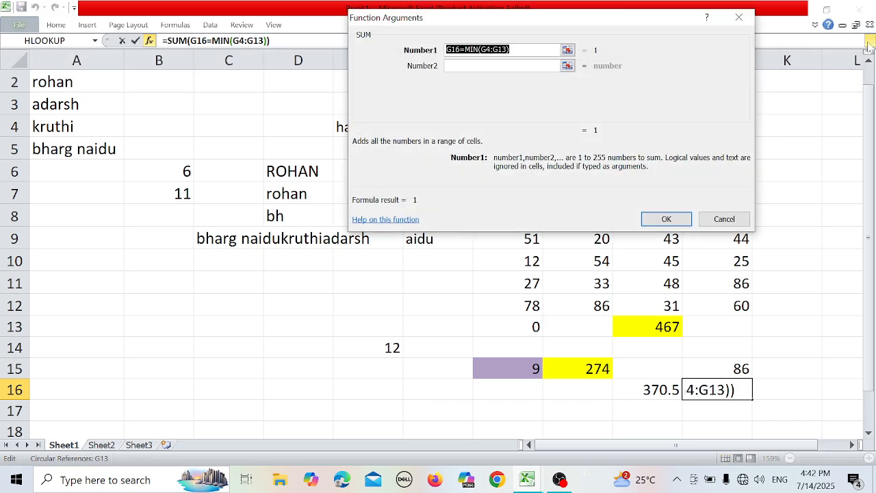
left_click(745, 16)
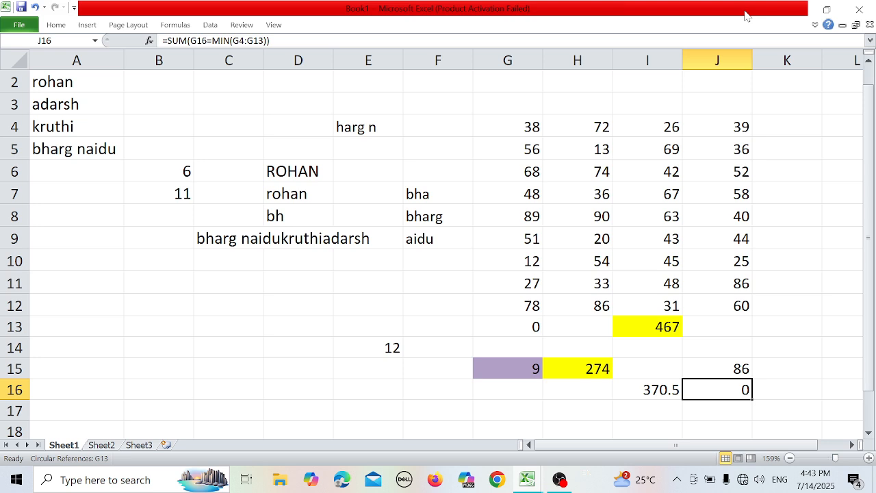
Step: Replace the formula in J16 with an AutoSum of cell K7
left_click(57, 26)
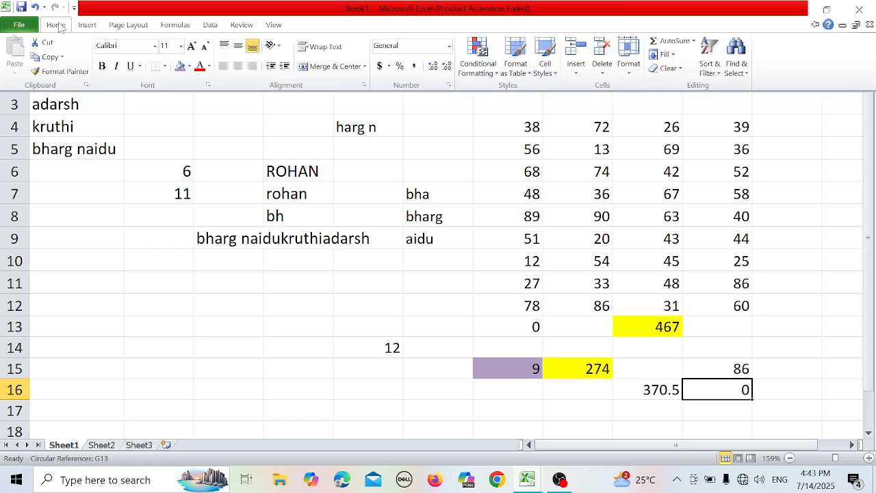
left_click(688, 41)
left_click(788, 193)
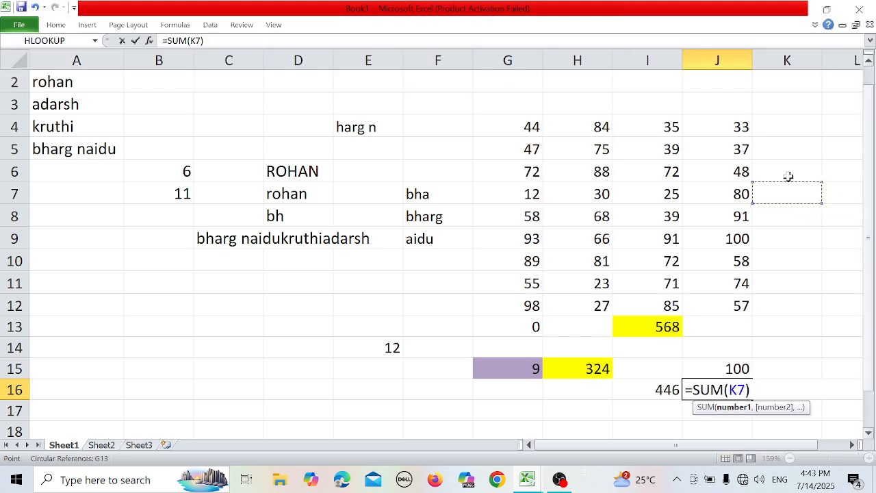
left_click(28, 28)
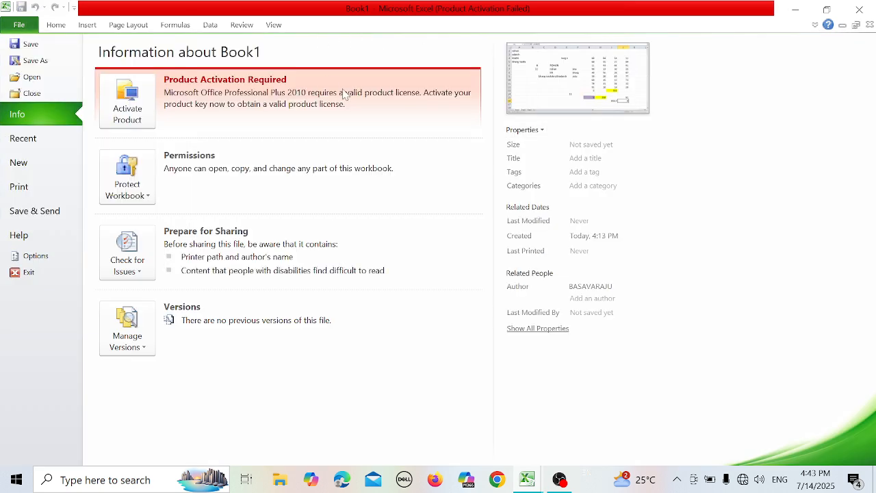
left_click(56, 25)
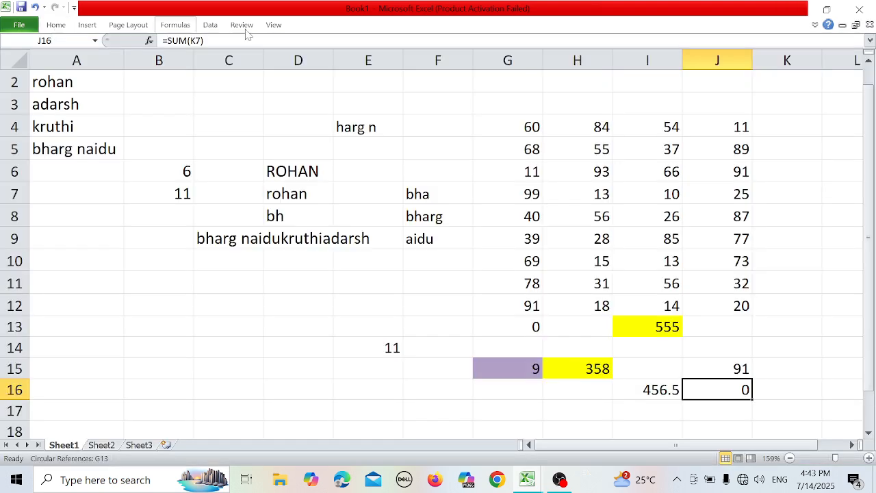
left_click(56, 25)
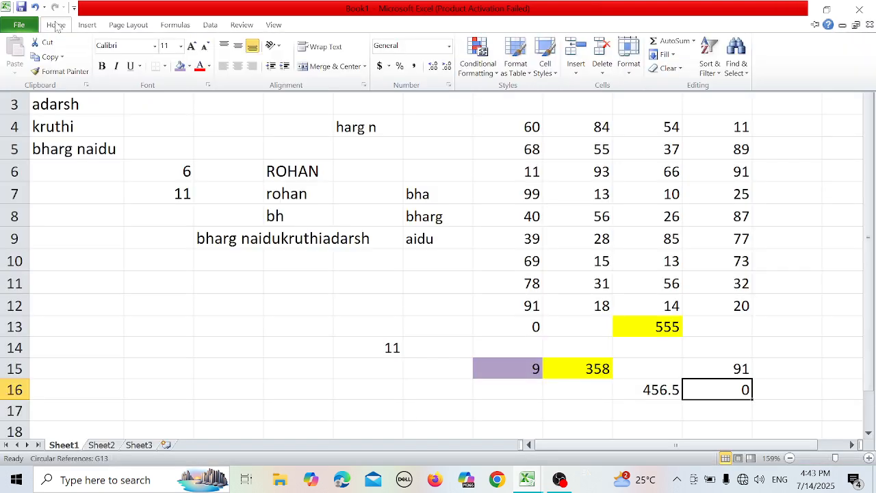
left_click(694, 42)
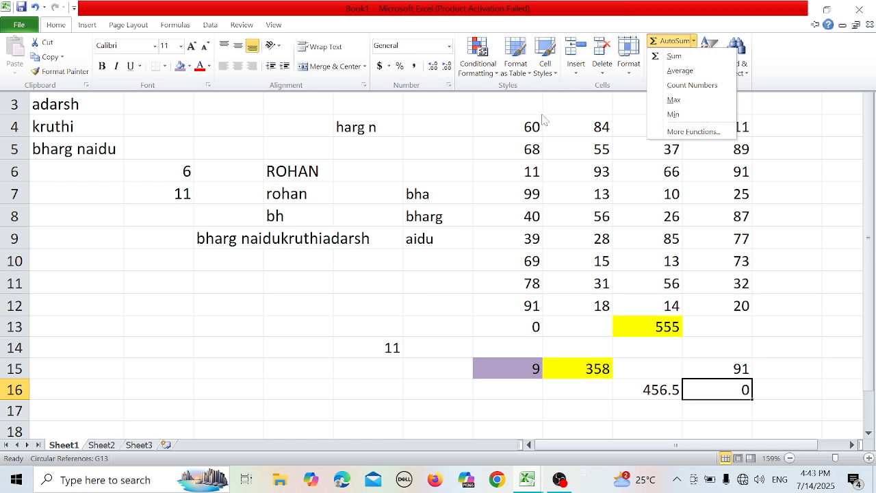
key("Escape")
key("Escape")
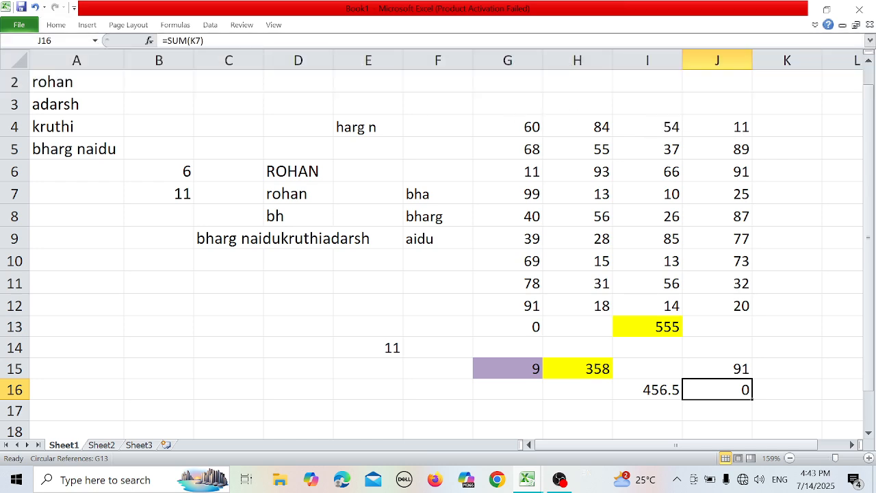
left_click(52, 26)
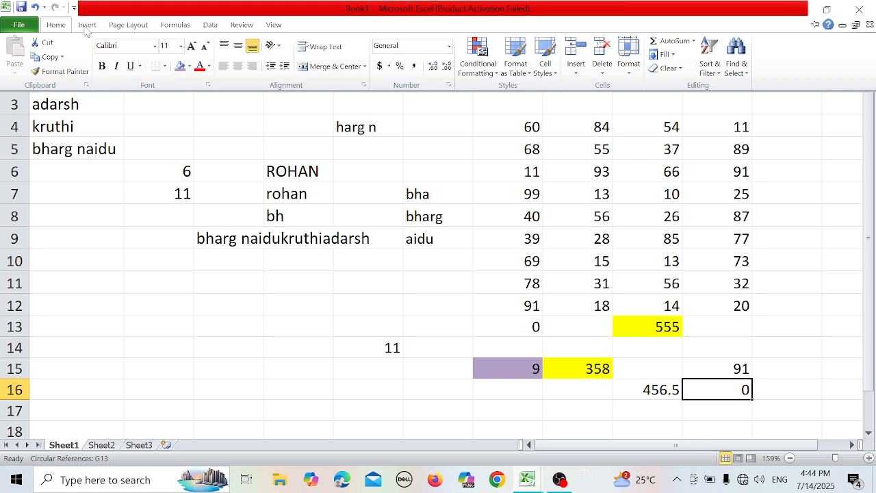
left_click(61, 30)
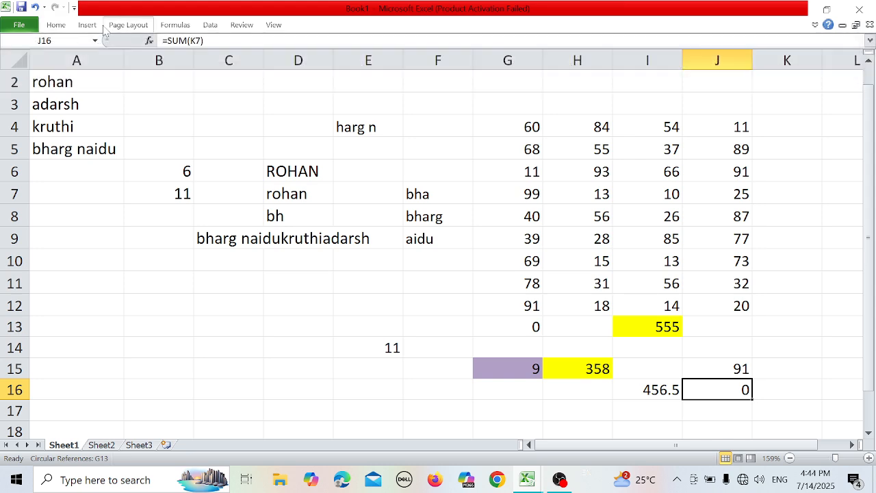
left_click(88, 25)
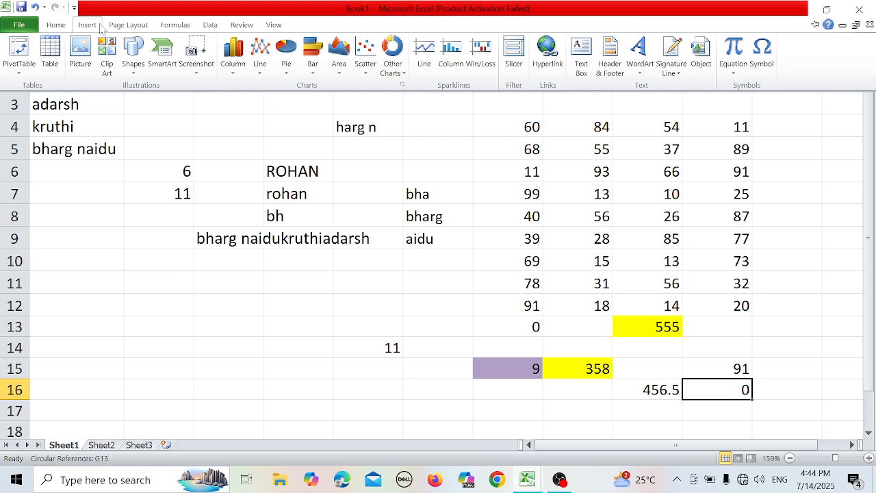
left_click(58, 26)
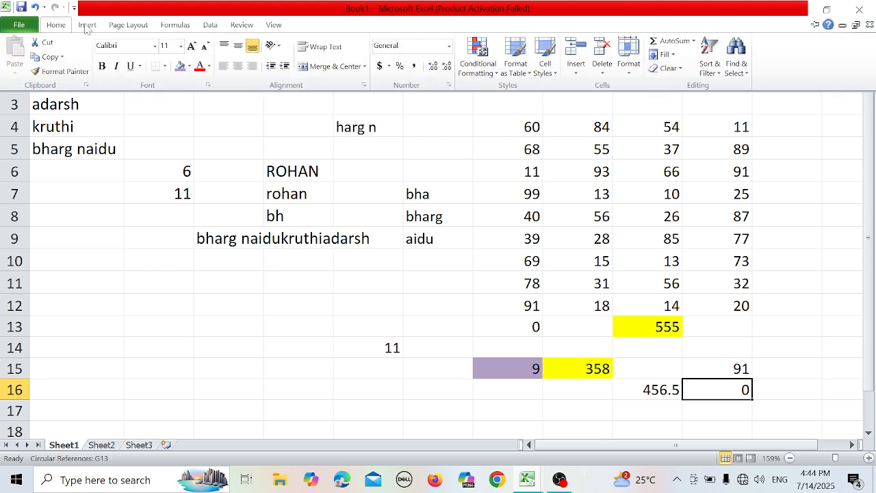
Step: Try to create a Win/Loss sparkline from J16 without giving a location range, and abandon it
left_click(87, 26)
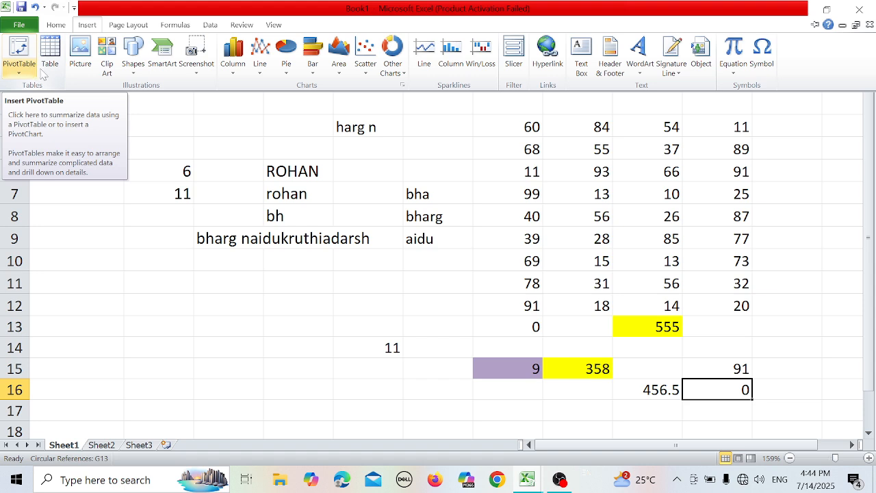
left_click(480, 53)
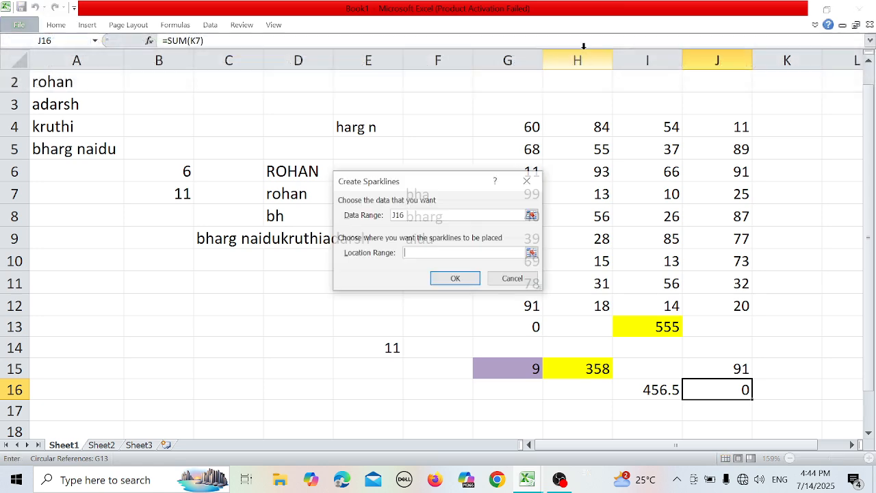
left_click(450, 279)
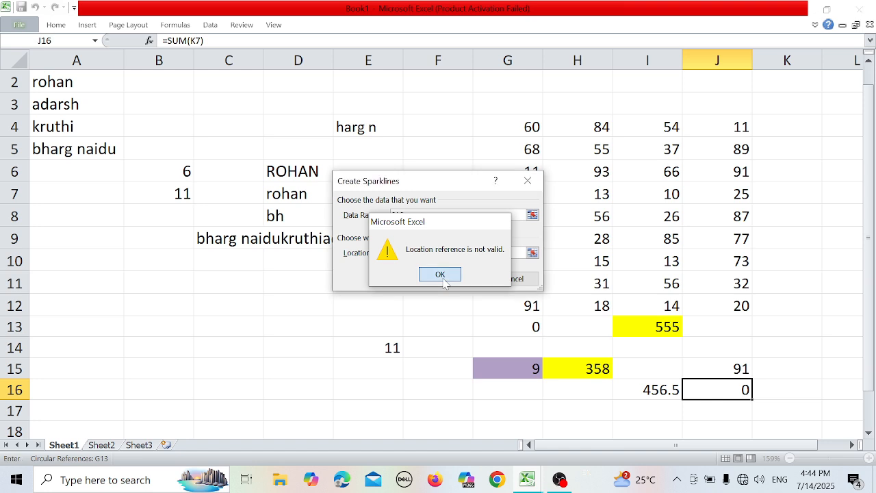
left_click(442, 275)
left_click(540, 178)
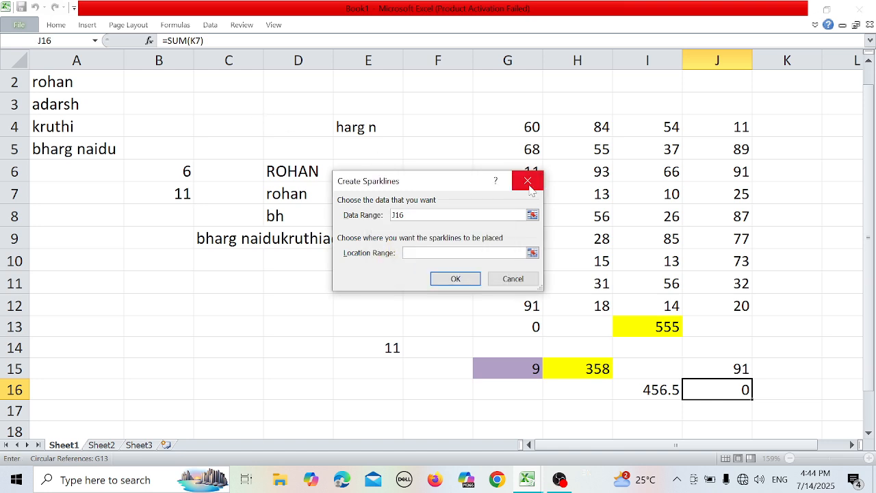
left_click(68, 25)
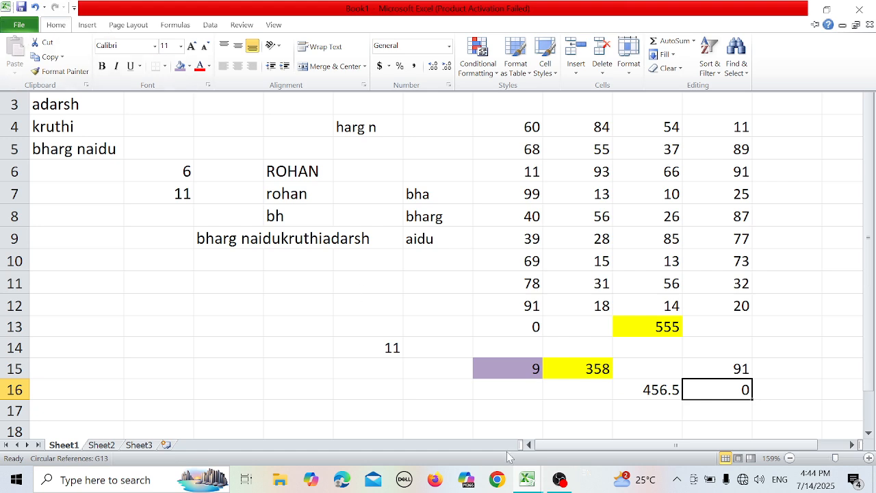
mouse_move(560, 478)
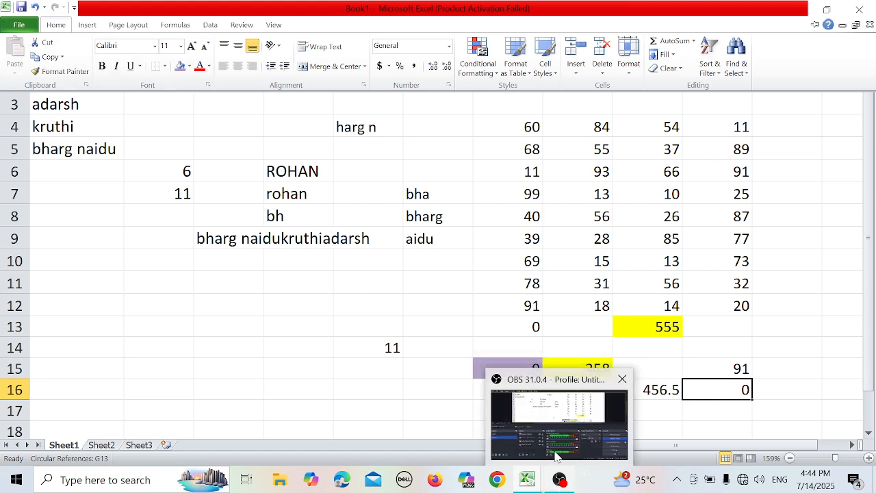
left_click(555, 454)
left_click(546, 484)
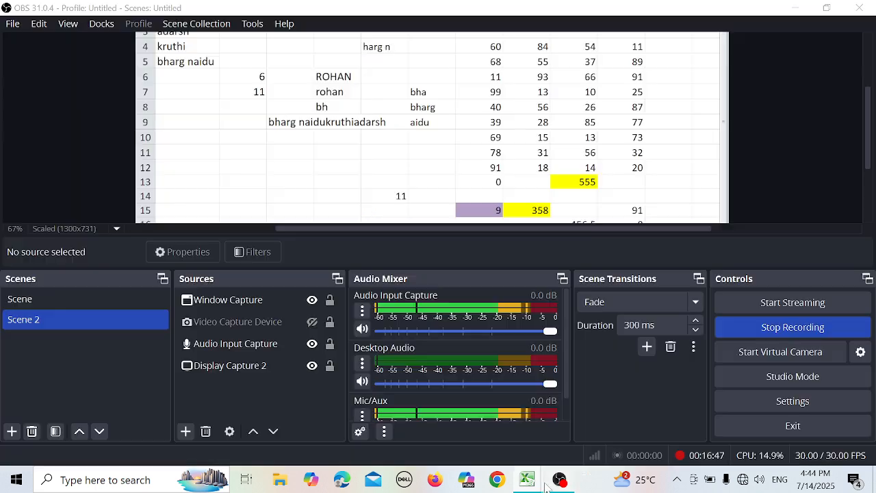